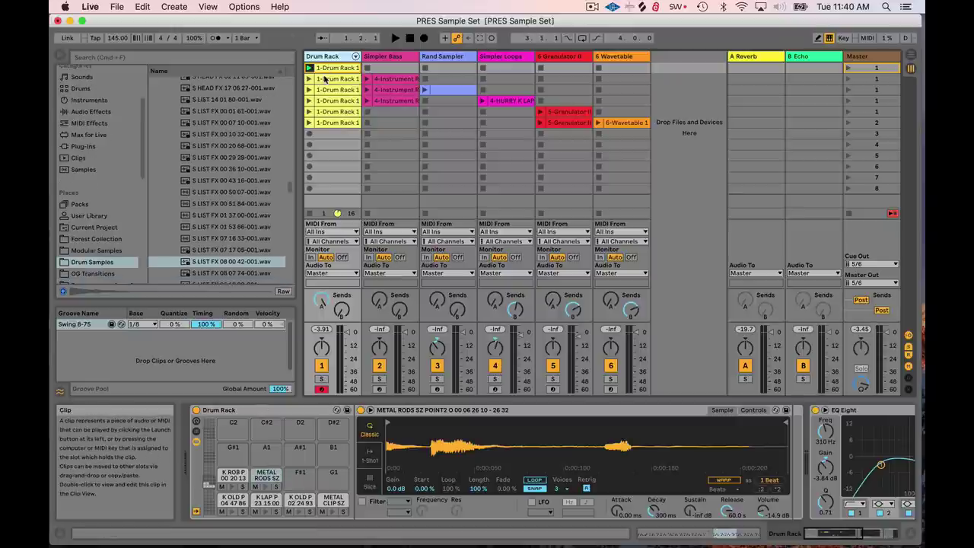
# Step: Play the Simpler Bass track's first clip together with the drum clip, and stop playback
pyautogui.click(395, 58)
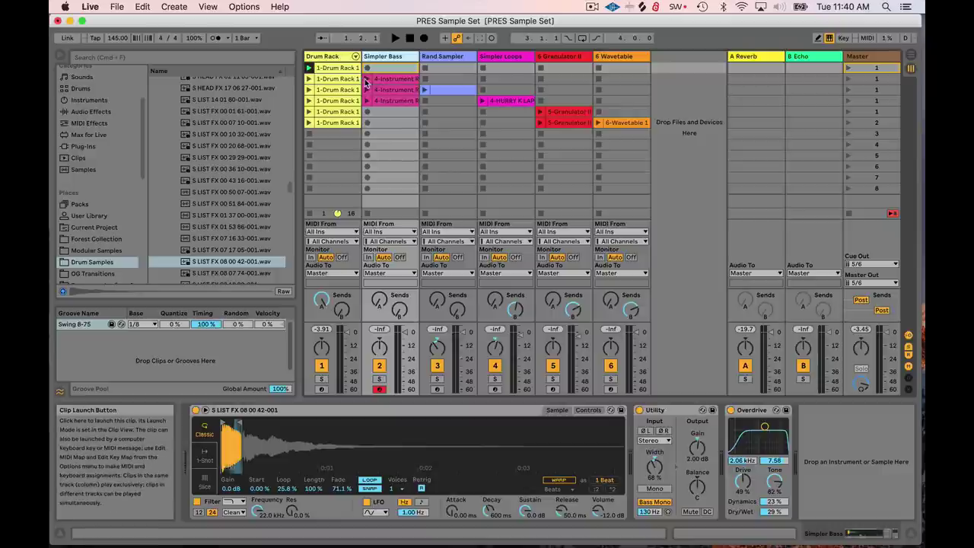
pyautogui.click(366, 79)
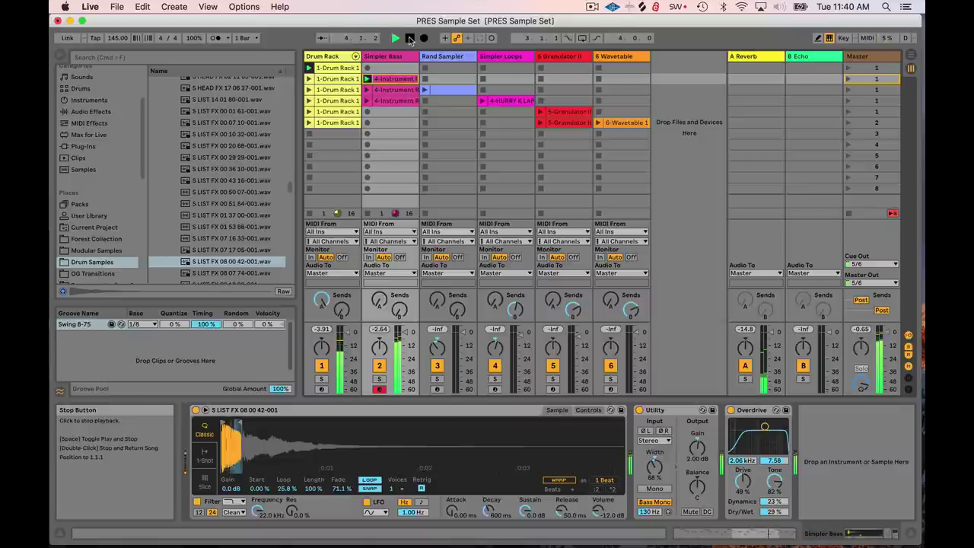
pyautogui.click(409, 39)
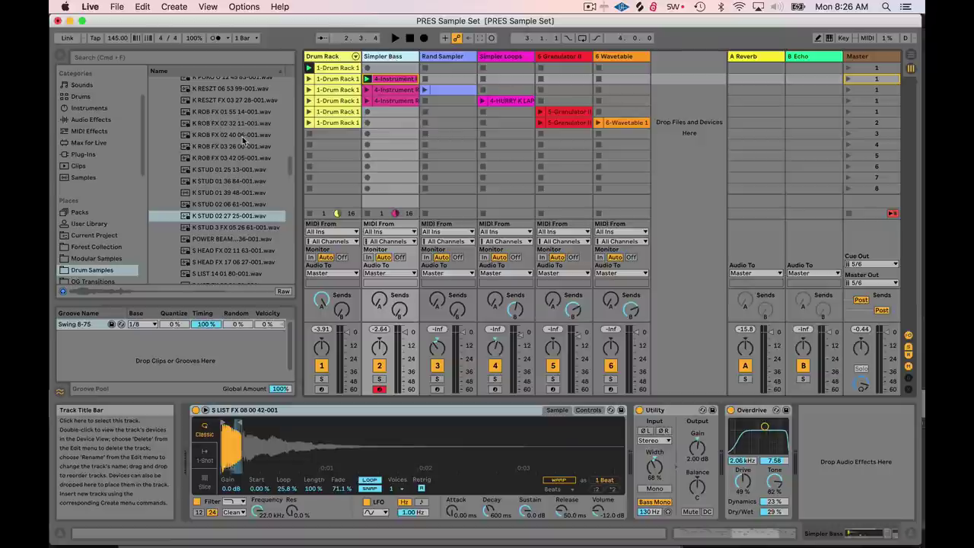
# Step: Insert a MIDI track after Simpler Bass, audition kick samples, and load K STUD 02 27 25-001.wav into a Simpler on it
pyautogui.rightClick(387, 57)
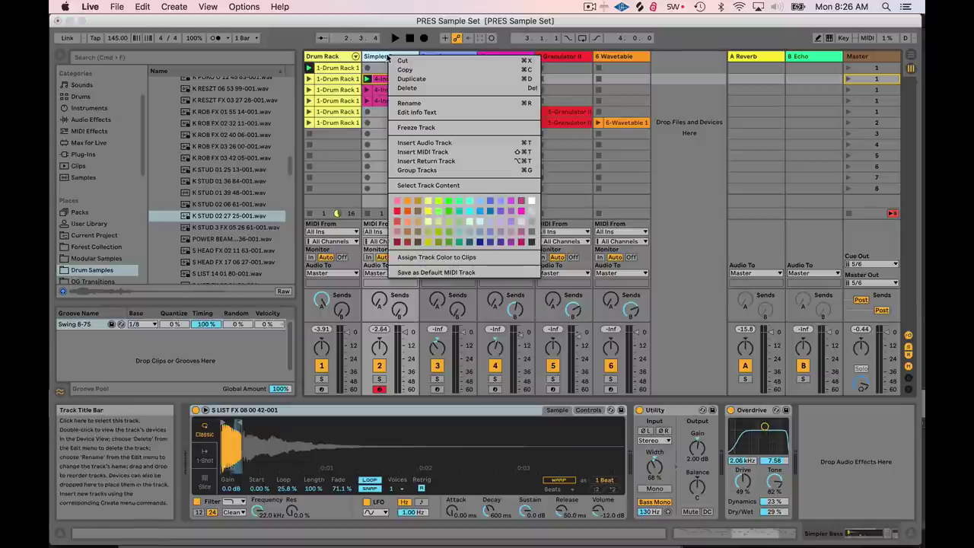
pyautogui.click(422, 152)
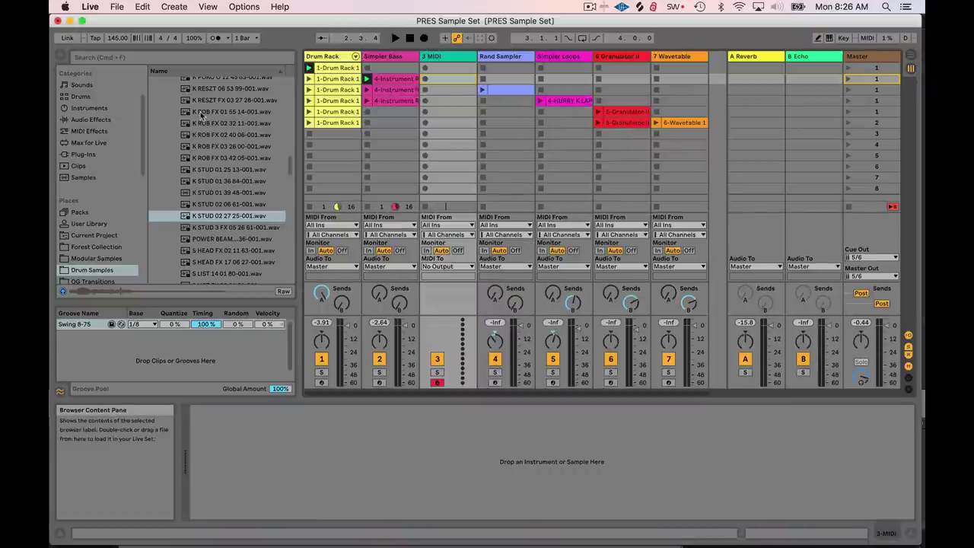
pyautogui.click(219, 157)
pyautogui.click(226, 123)
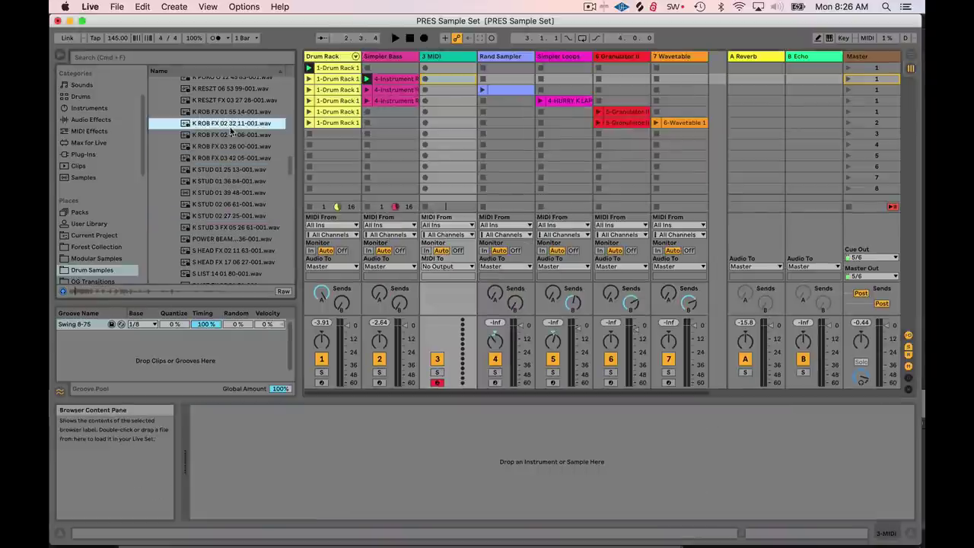
pyautogui.click(234, 205)
pyautogui.click(218, 216)
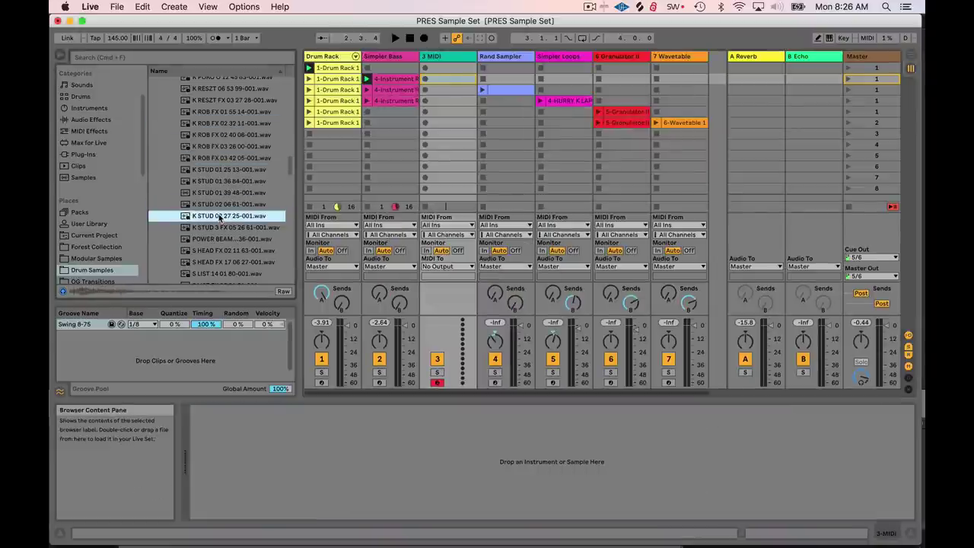
pyautogui.moveTo(211, 216); pyautogui.dragTo(310, 482)
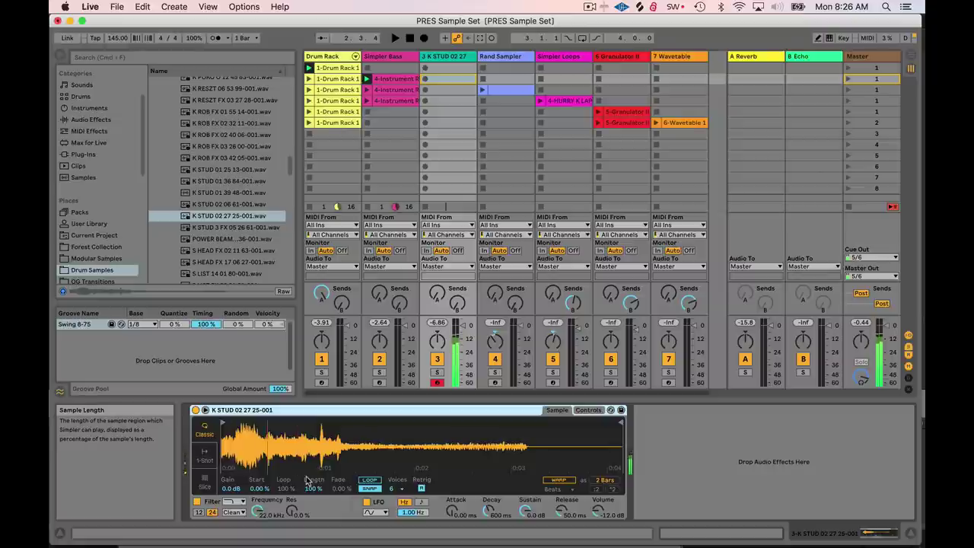
# Step: Insert a MIDI track after Simpler Bass and load S LIST FX 08 00 42-001.wav into a Simpler on it
pyautogui.click(393, 58)
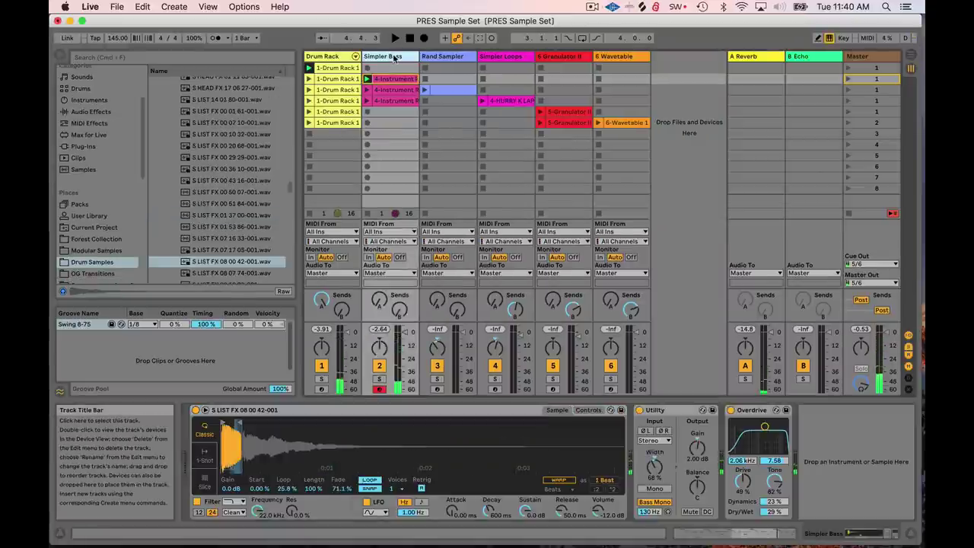
pyautogui.rightClick(393, 58)
pyautogui.click(434, 161)
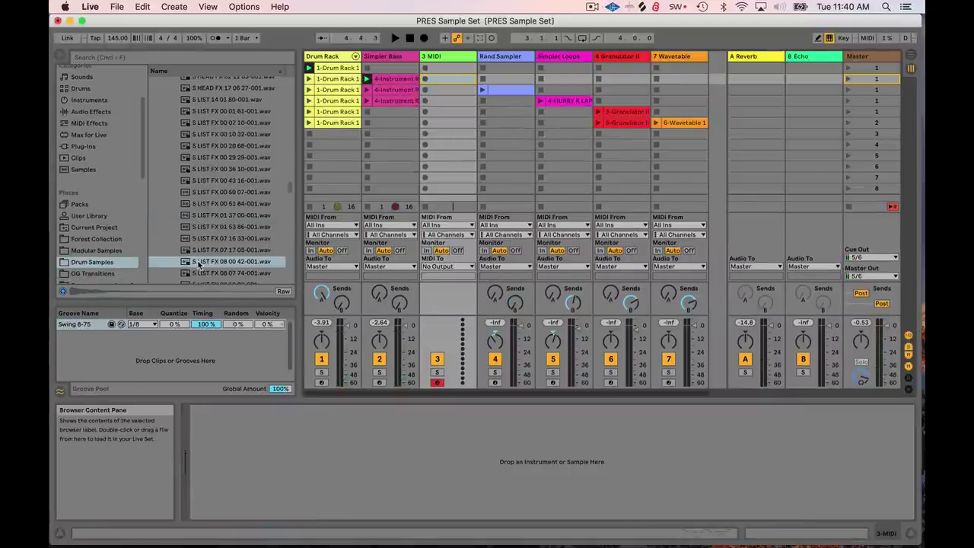
pyautogui.click(198, 263)
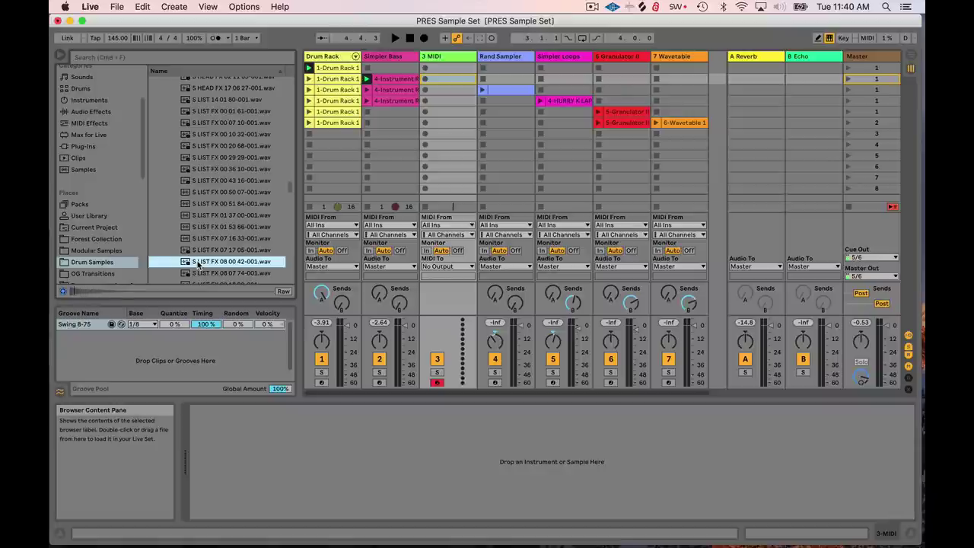
pyautogui.moveTo(194, 264); pyautogui.dragTo(248, 487)
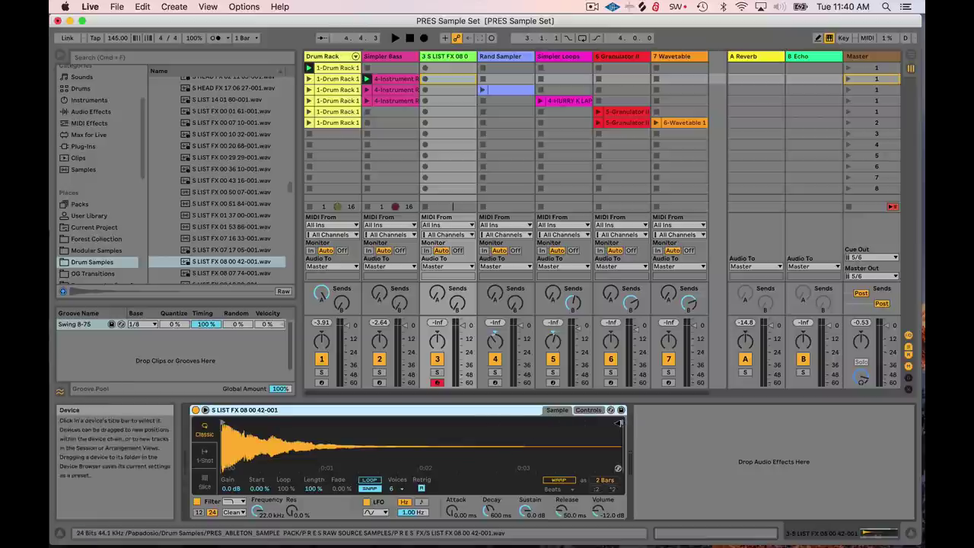
# Step: Shorten the sample to its opening 1 Beat region and loop it with a 37.5 % loop length and 73.4 % fade
pyautogui.moveTo(621, 423); pyautogui.dragTo(239, 423)
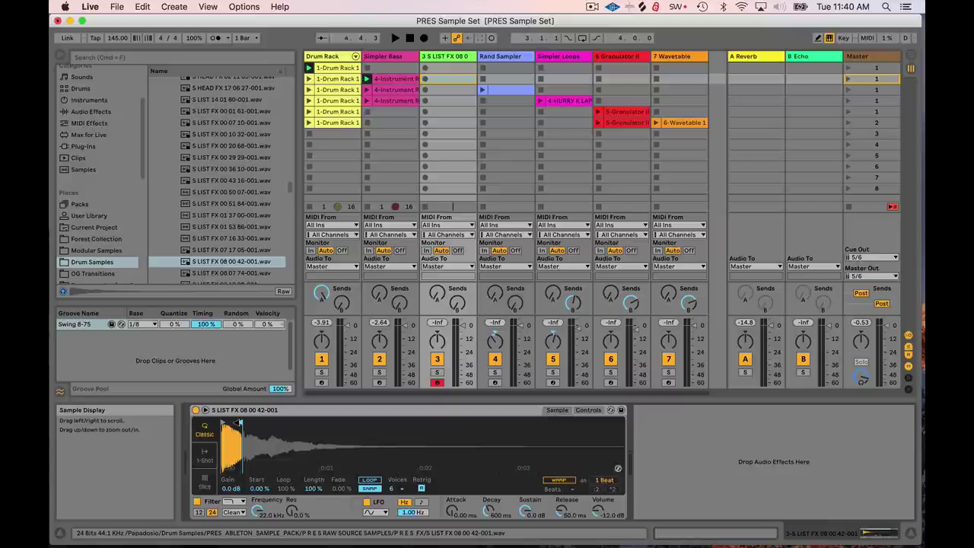
pyautogui.press('a')
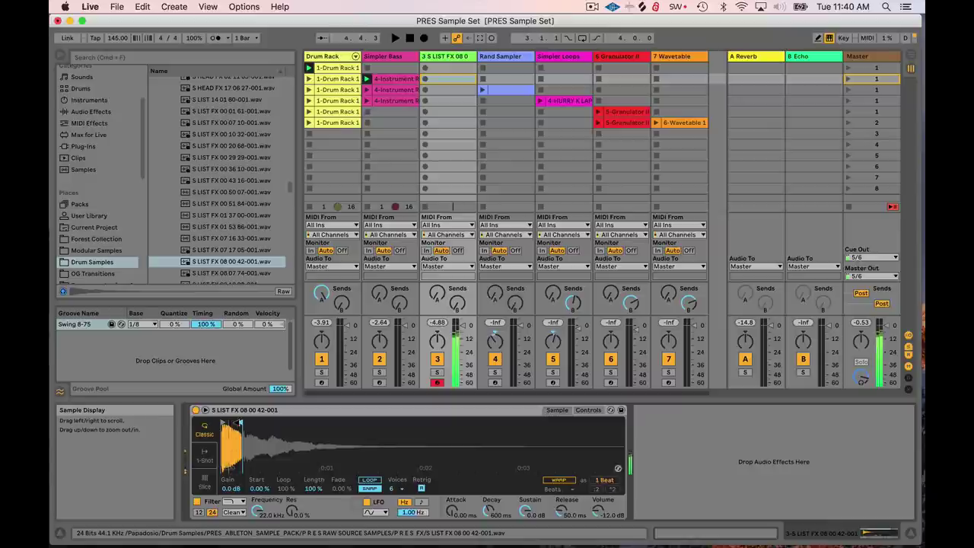
pyautogui.click(370, 480)
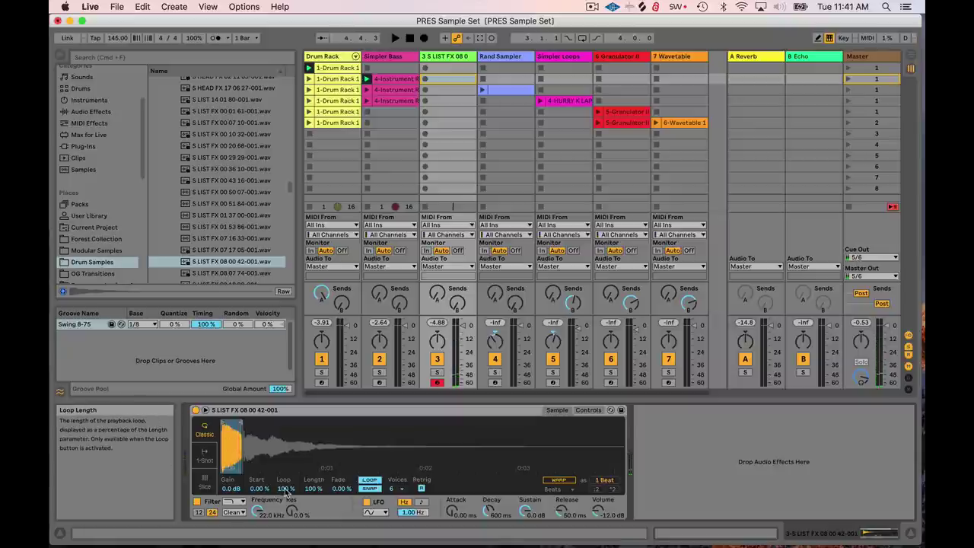
pyautogui.moveTo(286, 488); pyautogui.dragTo(285, 492)
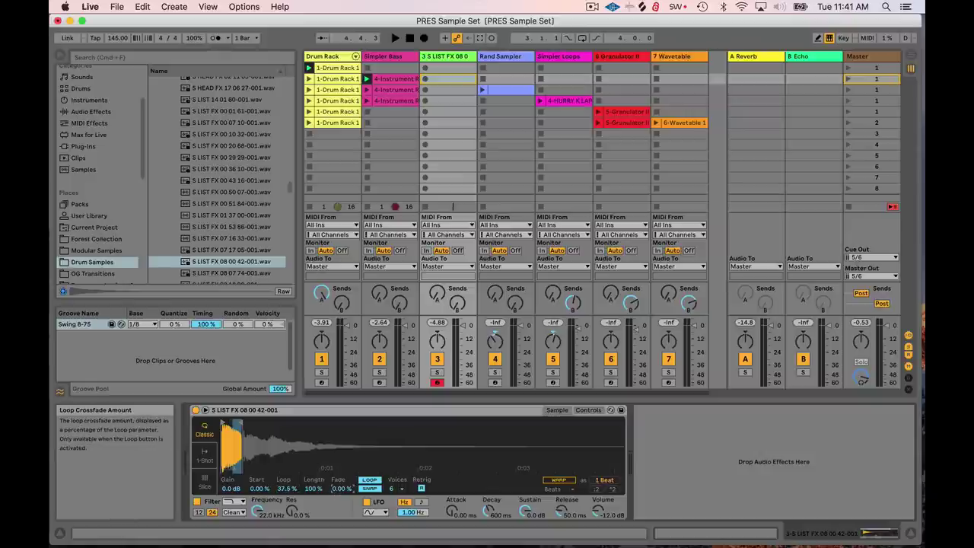
pyautogui.moveTo(342, 488); pyautogui.dragTo(341, 478)
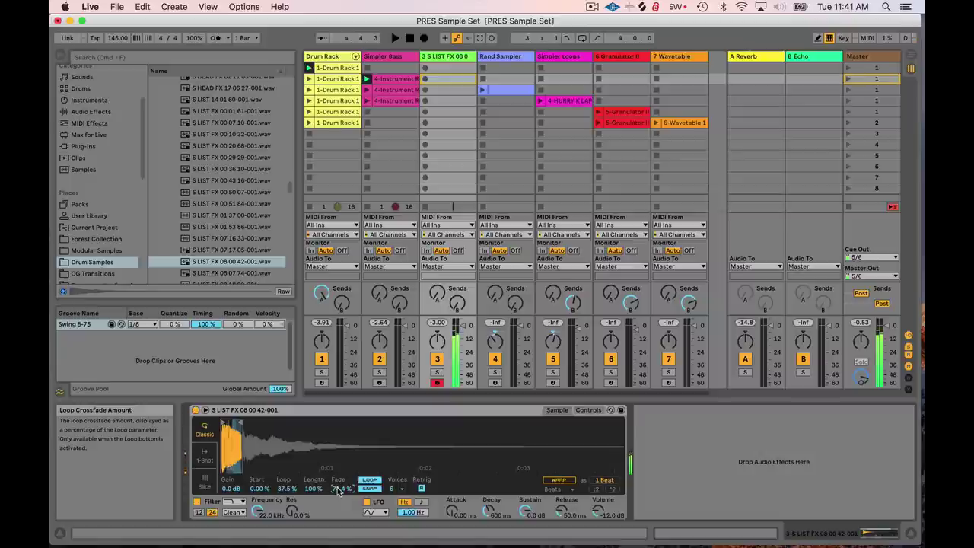
# Step: Add a Utility effect after the Simpler, enable Bass Mono, and play a note to check the sound
pyautogui.click(106, 111)
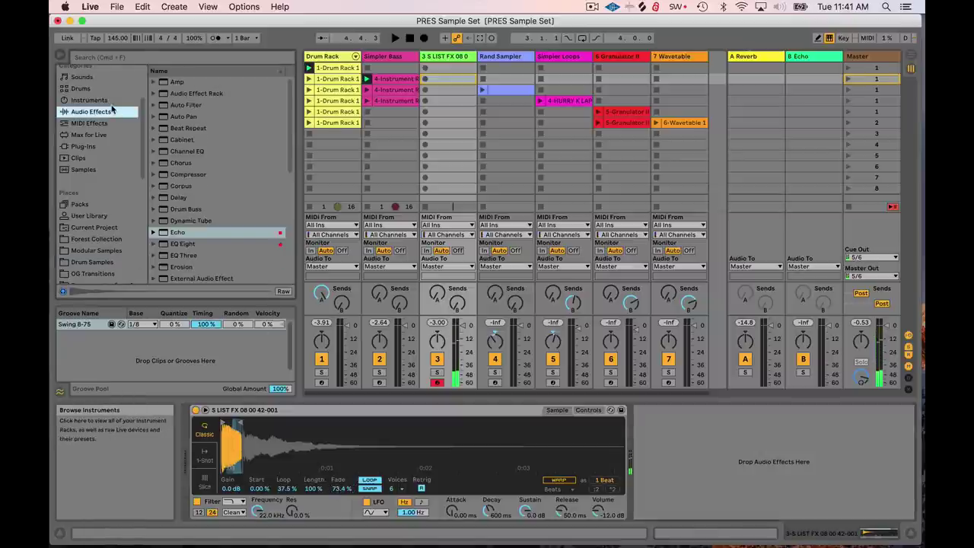
pyautogui.scroll(-5, 198, 224)
pyautogui.click(184, 256)
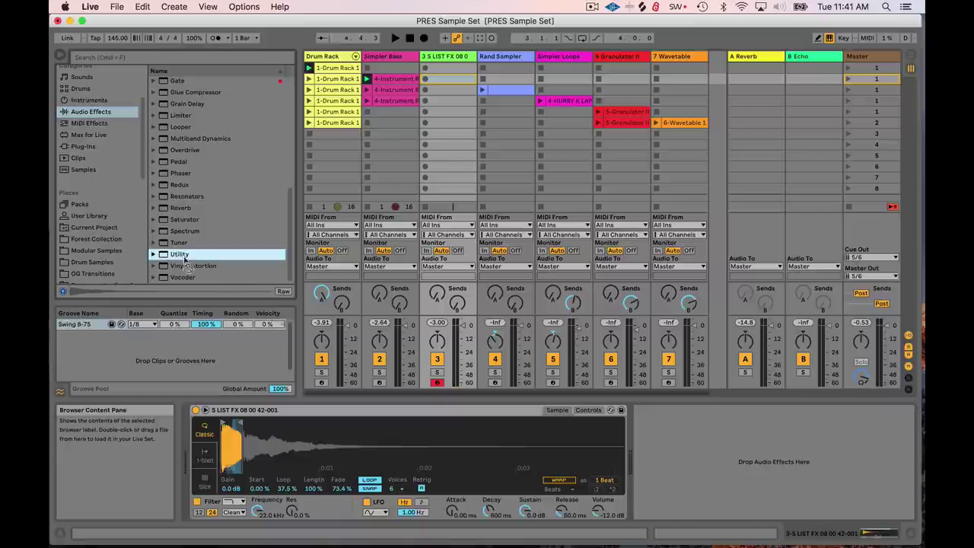
pyautogui.moveTo(184, 259); pyautogui.dragTo(663, 460)
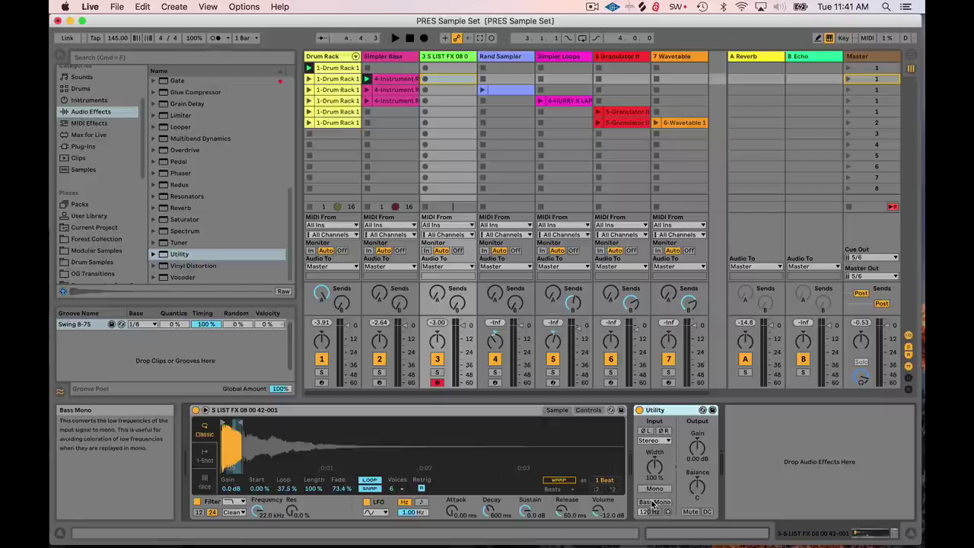
pyautogui.click(652, 502)
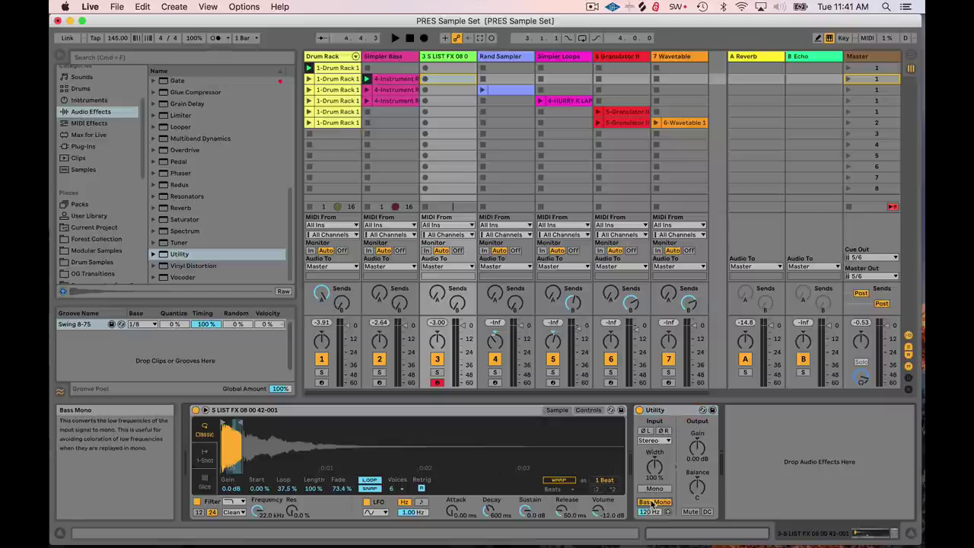
pyautogui.press('a')
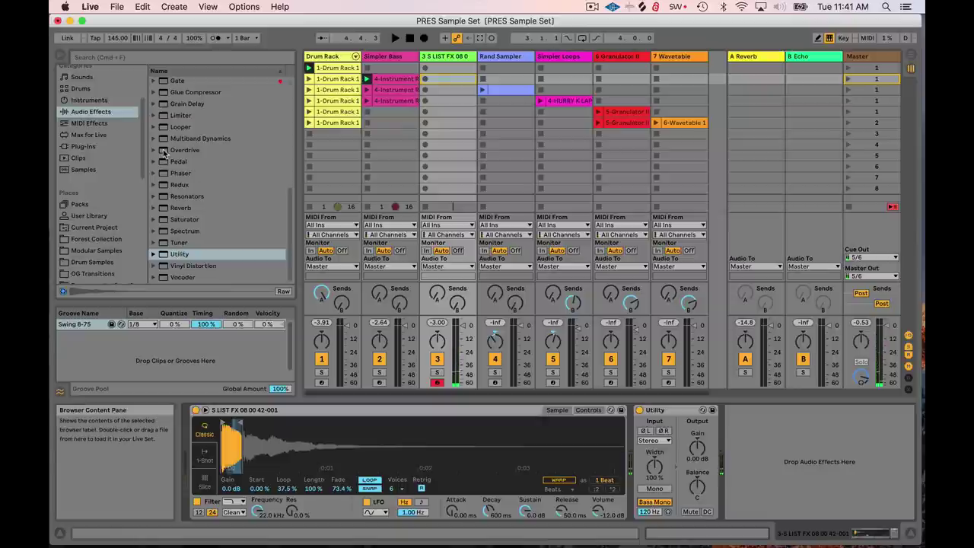
# Step: Add Overdrive after Utility with the band at 3.58 kHz, Drive 67 %, Dynamics 63 % and Dry/Wet 19 %
pyautogui.moveTo(164, 151); pyautogui.dragTo(769, 435)
pyautogui.moveTo(774, 511); pyautogui.dragTo(774, 521)
pyautogui.moveTo(749, 481); pyautogui.dragTo(748, 473)
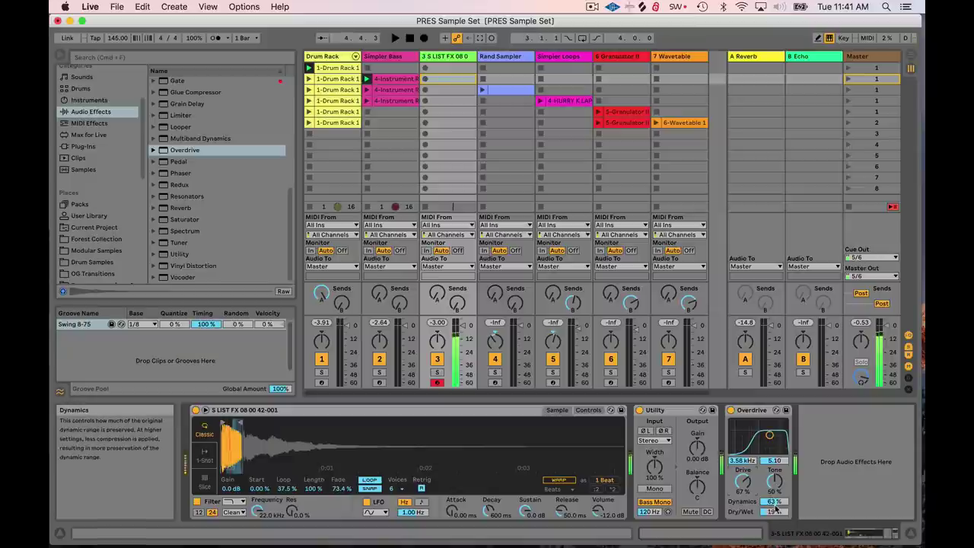
# Step: Insert an audio track directly after the Simpler Bass track
pyautogui.click(389, 56)
pyautogui.press('Left')
pyautogui.click(390, 56)
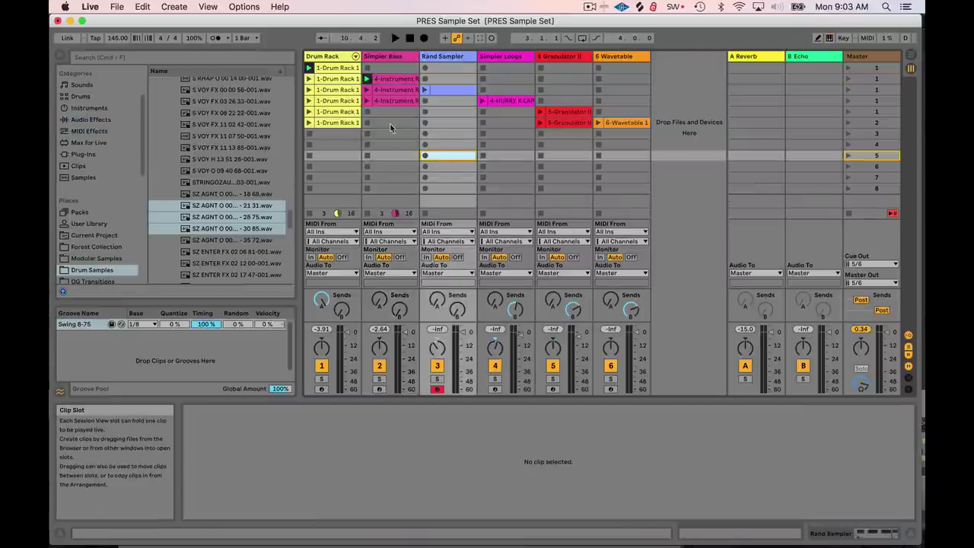
pyautogui.rightClick(401, 60)
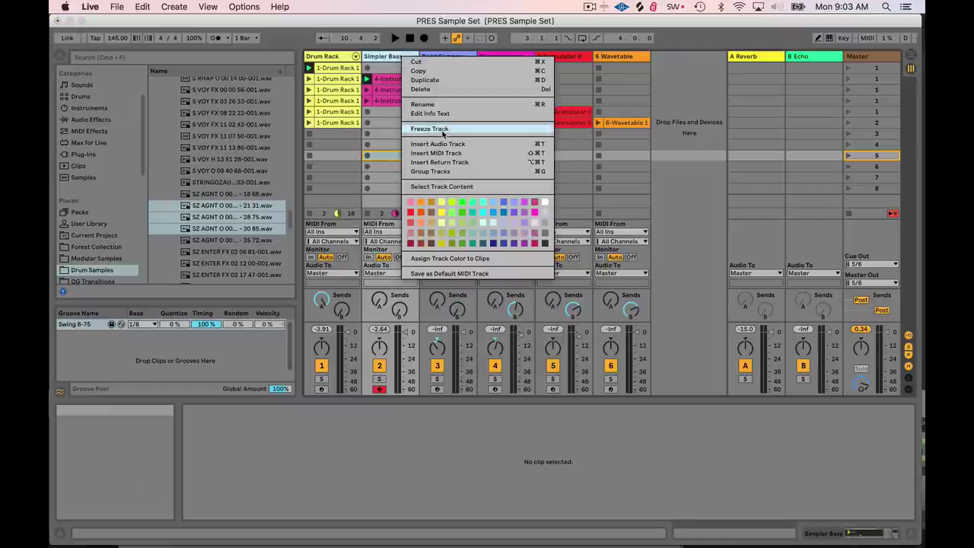
pyautogui.click(457, 148)
# Step: Audition samples in the Drum Samples folder and place SZ MED O 01 34 67 - 38 82.wav in the new audio track's first clip slot
pyautogui.click(236, 181)
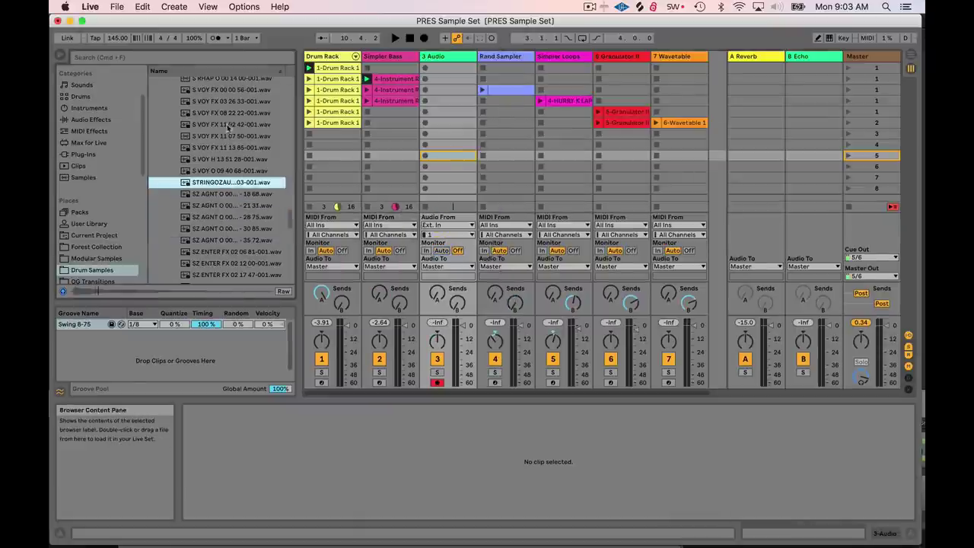
pyautogui.click(227, 148)
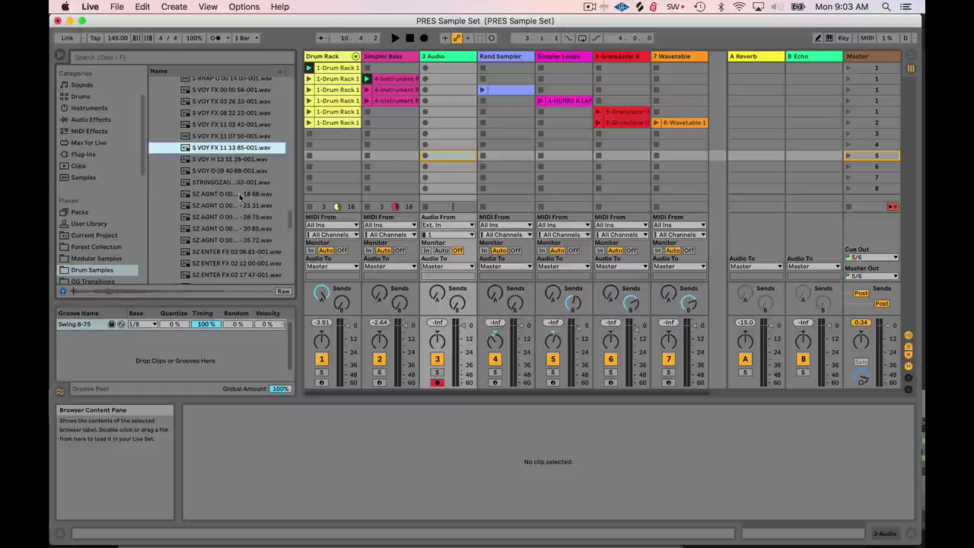
pyautogui.click(237, 229)
pyautogui.click(240, 263)
pyautogui.scroll(-2, 234, 241)
pyautogui.click(233, 240)
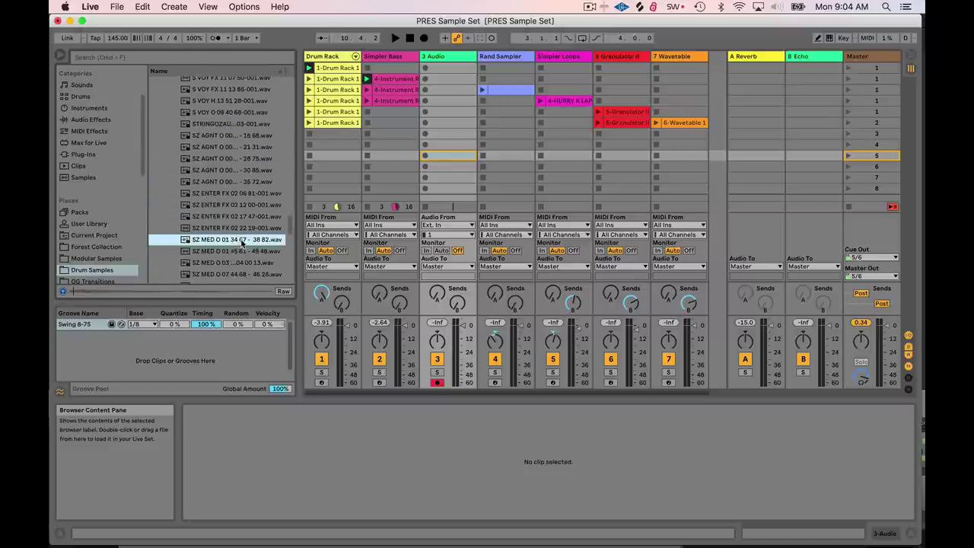
pyautogui.scroll(-3, 238, 236)
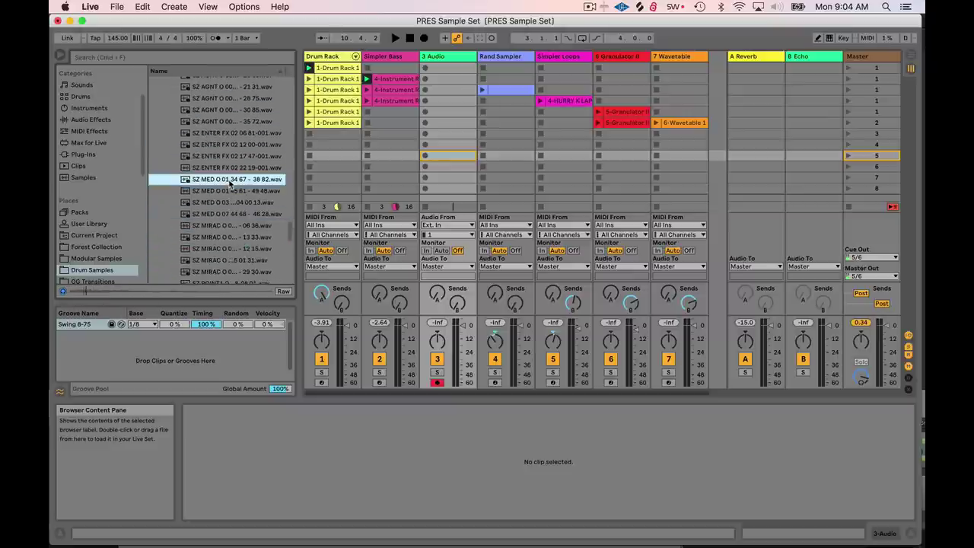
pyautogui.moveTo(225, 181); pyautogui.dragTo(455, 68)
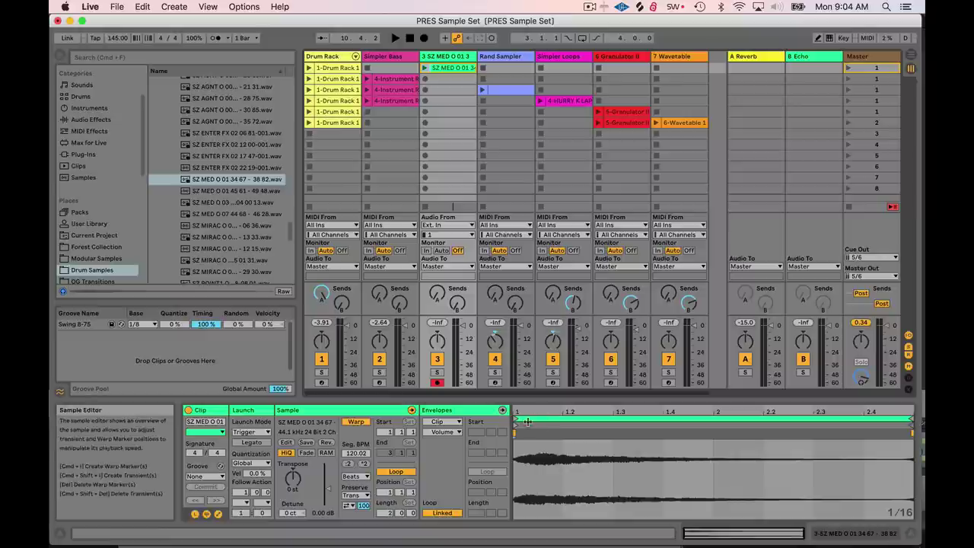
# Step: Set the clip's warp mode to Texture, with a segment BPM of 555.00 and Flux of 0.00
pyautogui.click(354, 477)
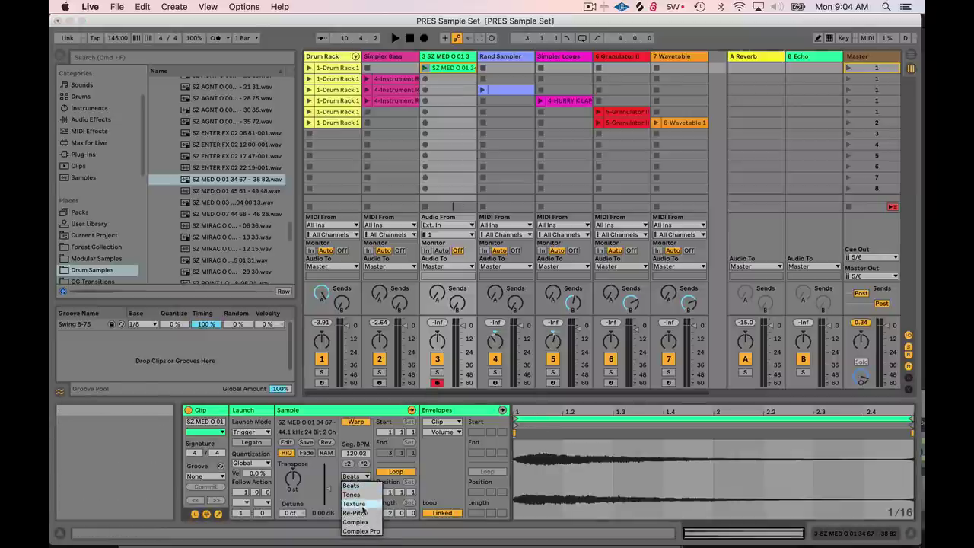
pyautogui.click(363, 506)
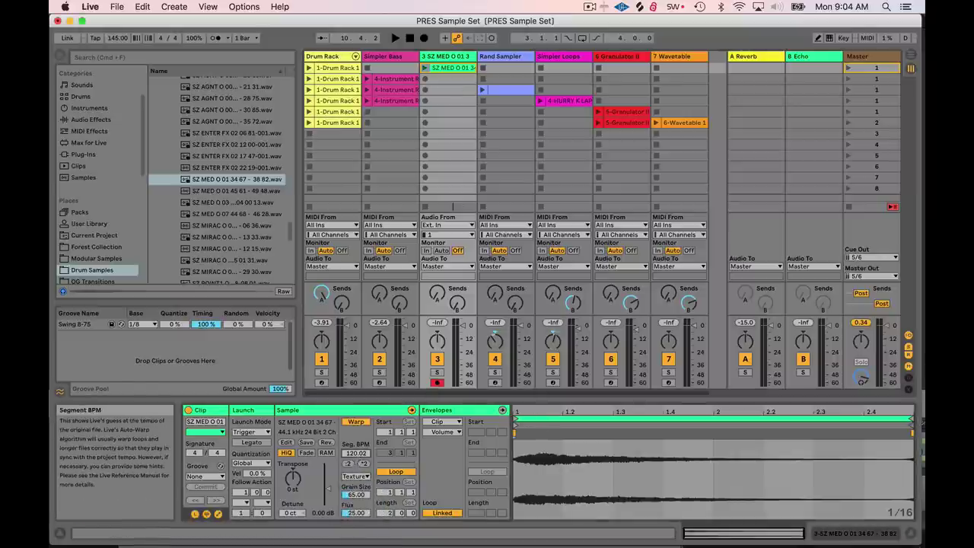
pyautogui.moveTo(357, 444)
pyautogui.mouseDown()
pyautogui.moveTo(357, 308)
pyautogui.moveTo(347, 445)
pyautogui.moveTo(347, 433)
pyautogui.mouseUp()
pyautogui.moveTo(567, 413); pyautogui.dragTo(567, 343)
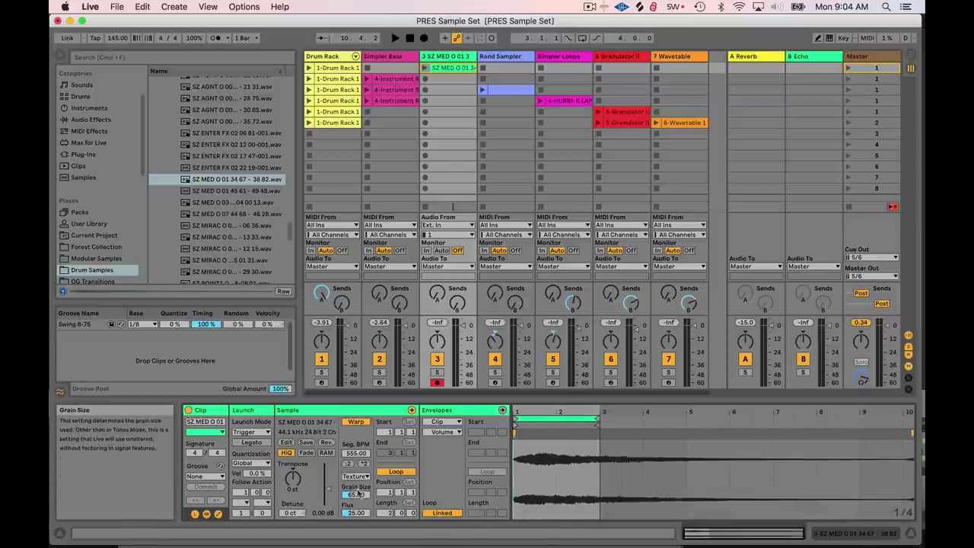
pyautogui.moveTo(357, 512); pyautogui.dragTo(356, 533)
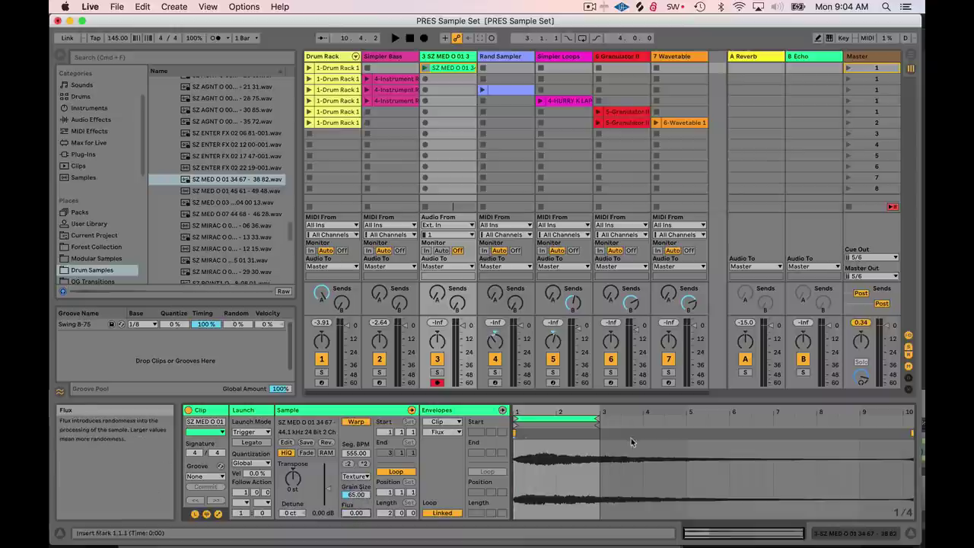
# Step: Set the clip's loop to 4 bars, running from bar 2 to bar 6
pyautogui.moveTo(598, 418)
pyautogui.mouseDown()
pyautogui.moveTo(904, 417)
pyautogui.moveTo(724, 418)
pyautogui.mouseUp()
pyautogui.moveTo(515, 418); pyautogui.dragTo(553, 417)
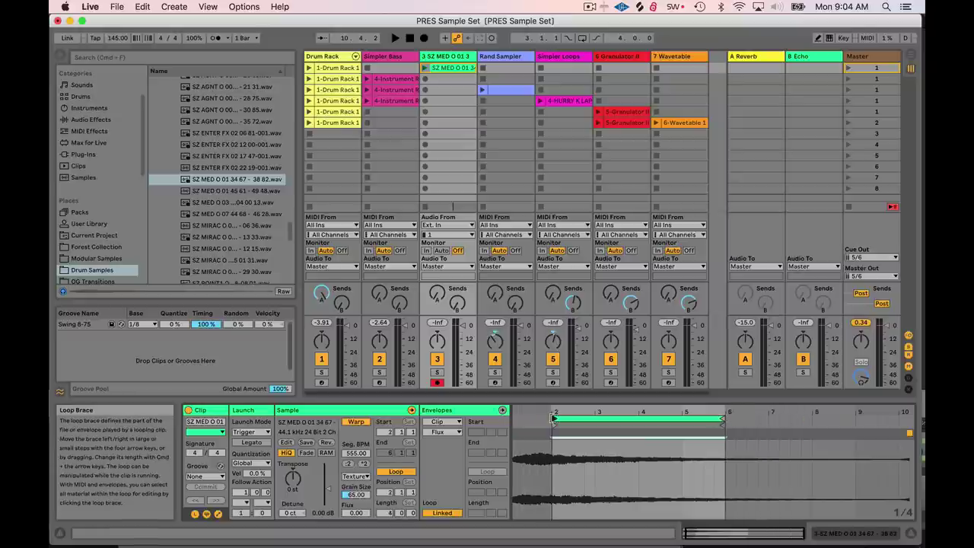
# Step: Audition the looped clip and draw a Grain Size clip envelope falling from 100 % at bar 2 to 0 % at bar 6
pyautogui.click(425, 69)
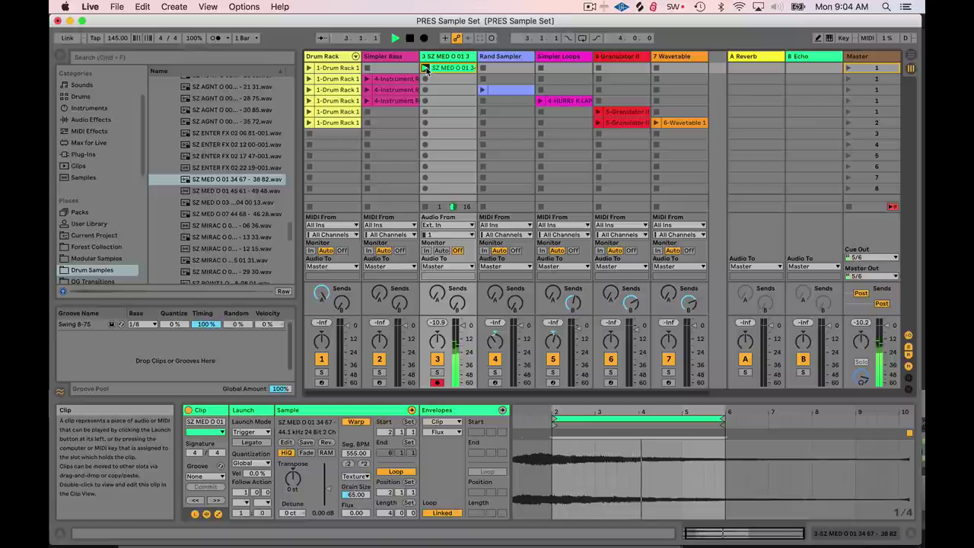
pyautogui.click(412, 39)
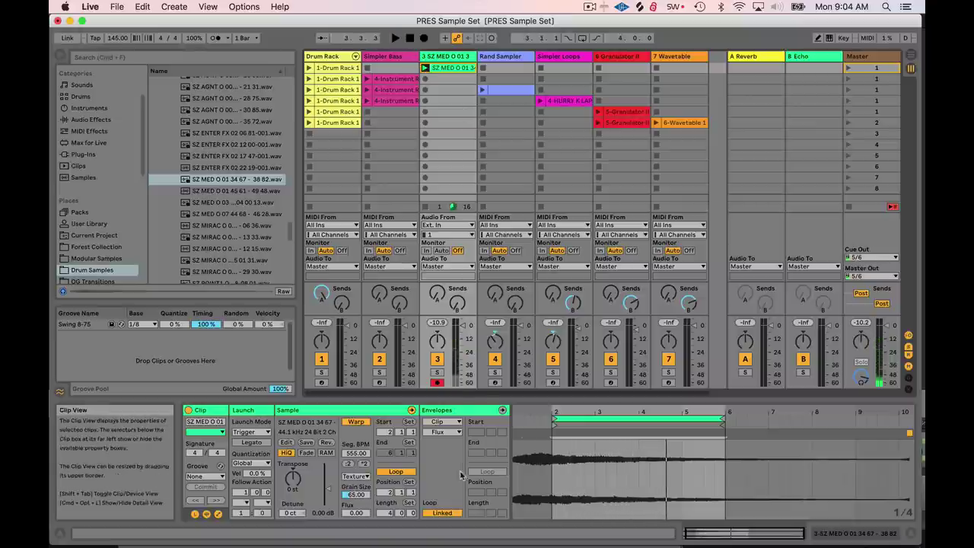
pyautogui.click(358, 495)
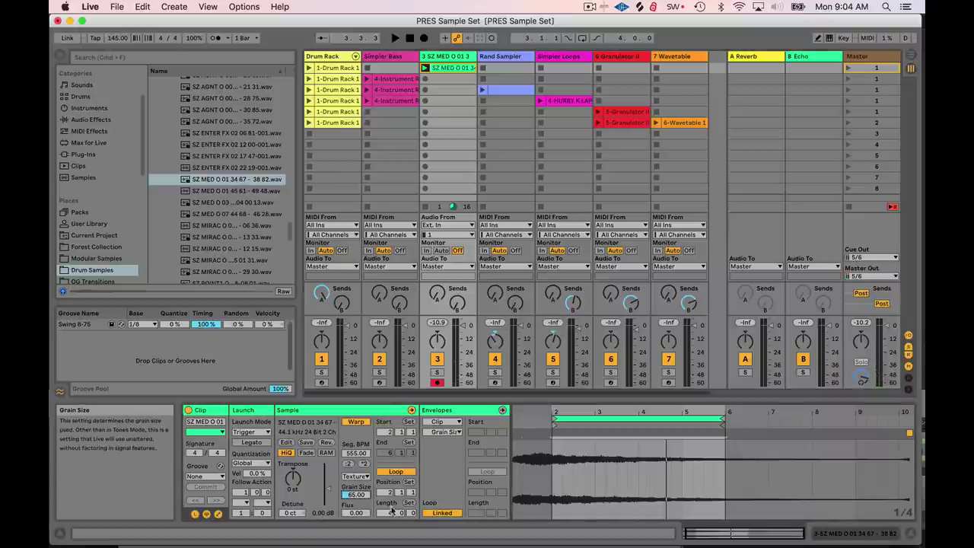
pyautogui.click(218, 516)
pyautogui.click(218, 515)
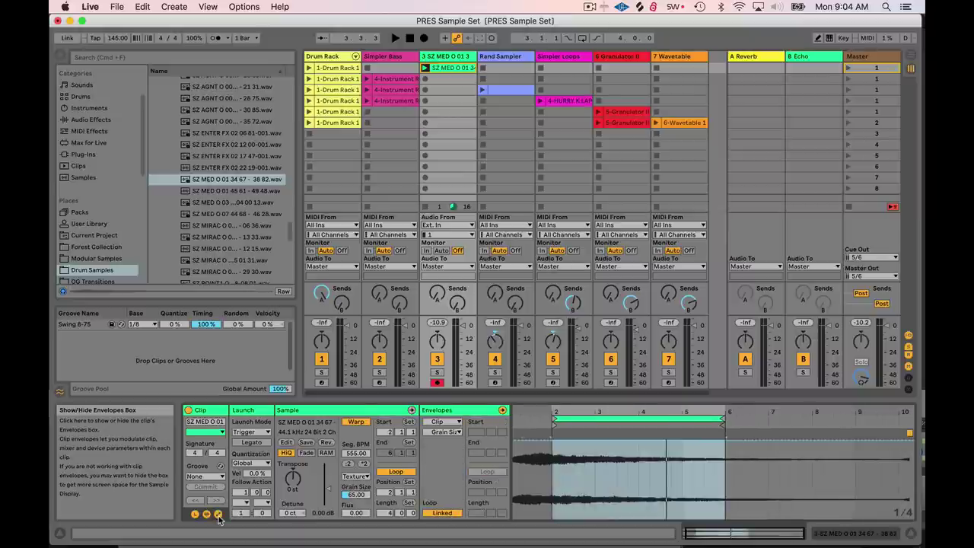
pyautogui.click(445, 431)
pyautogui.click(445, 431)
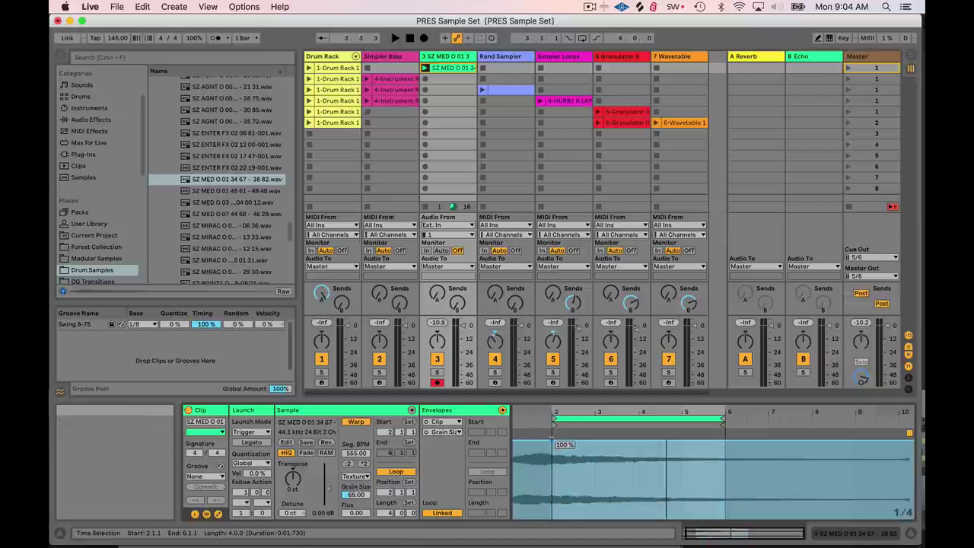
pyautogui.moveTo(566, 443); pyautogui.dragTo(724, 518)
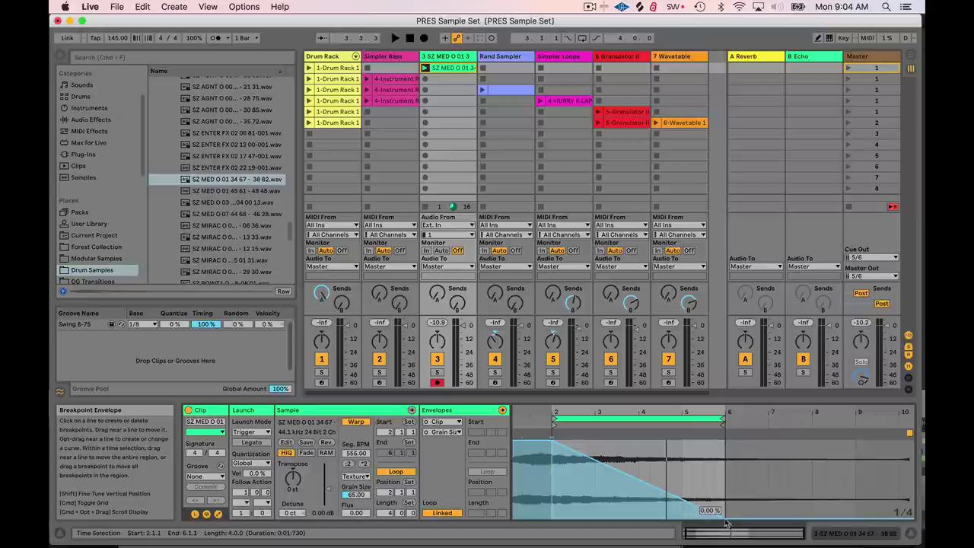
# Step: Set the clip's Grain Size to 32.59, auditioning the falling envelope before and after the change
pyautogui.click(425, 67)
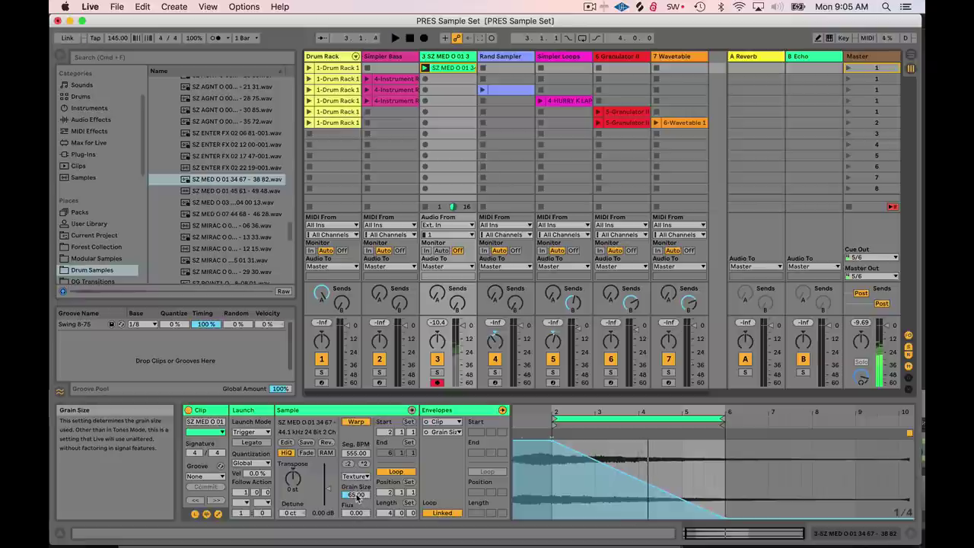
pyautogui.moveTo(357, 496); pyautogui.dragTo(357, 496)
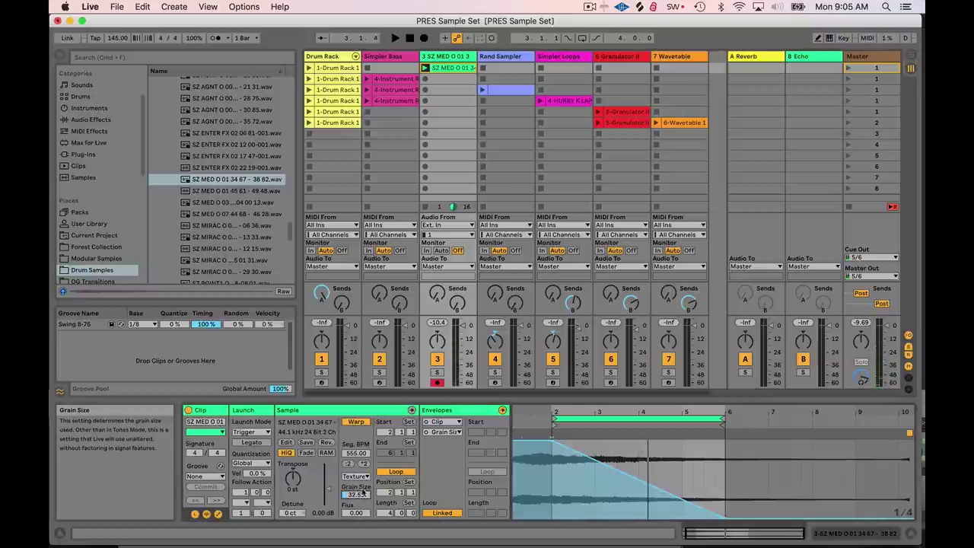
pyautogui.press('space')
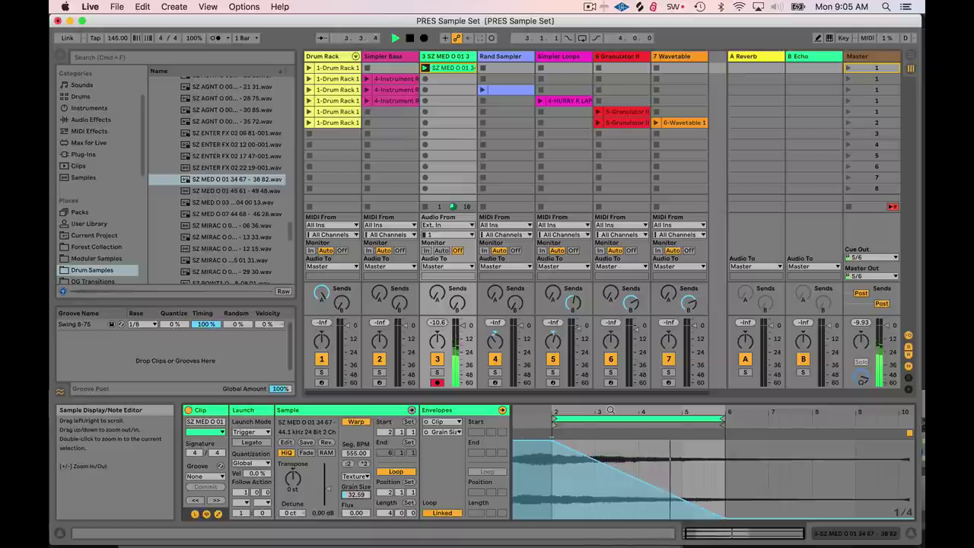
pyautogui.press('space')
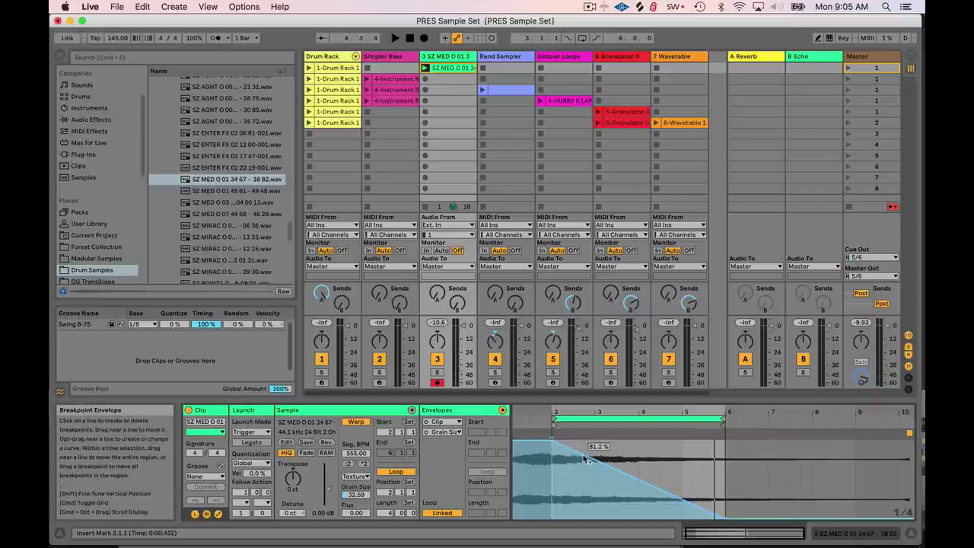
# Step: Reshape the Grain Size envelope into a zigzag with alternating low and high breakpoints across the loop, and audition it
pyautogui.moveTo(584, 459); pyautogui.dragTo(704, 462)
pyautogui.press('space')
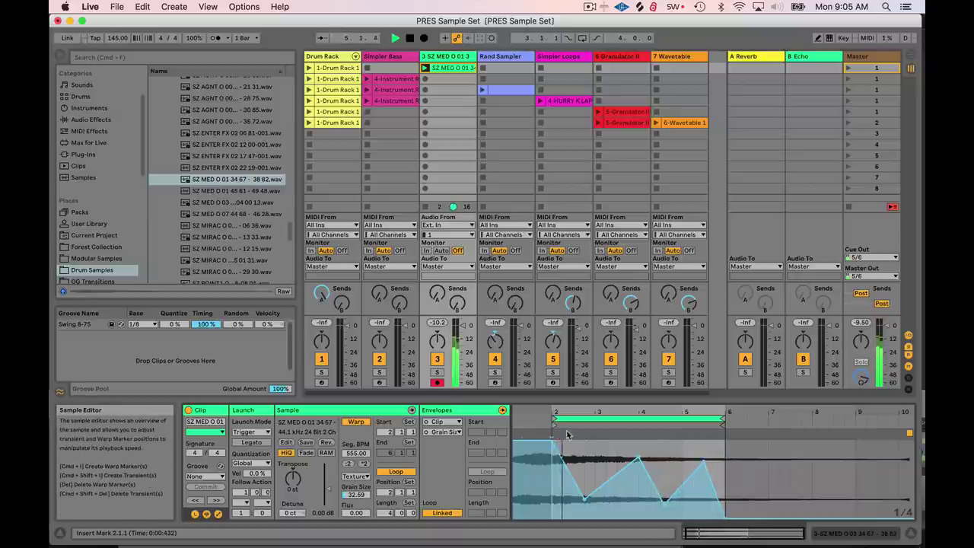
pyautogui.press('space')
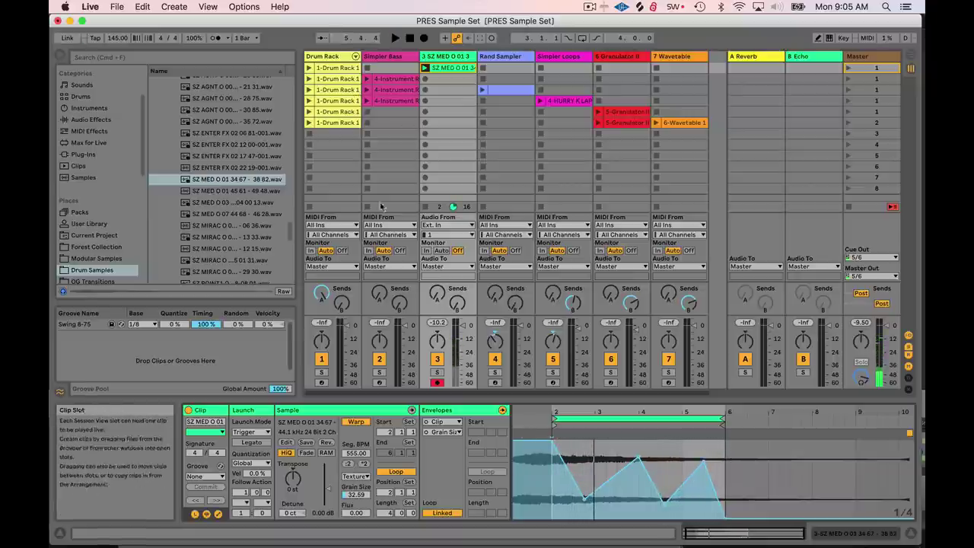
# Step: Play the first Drum Rack and Simpler Bass clips together with the texture clip and adjust the texture track's volume
pyautogui.click(309, 67)
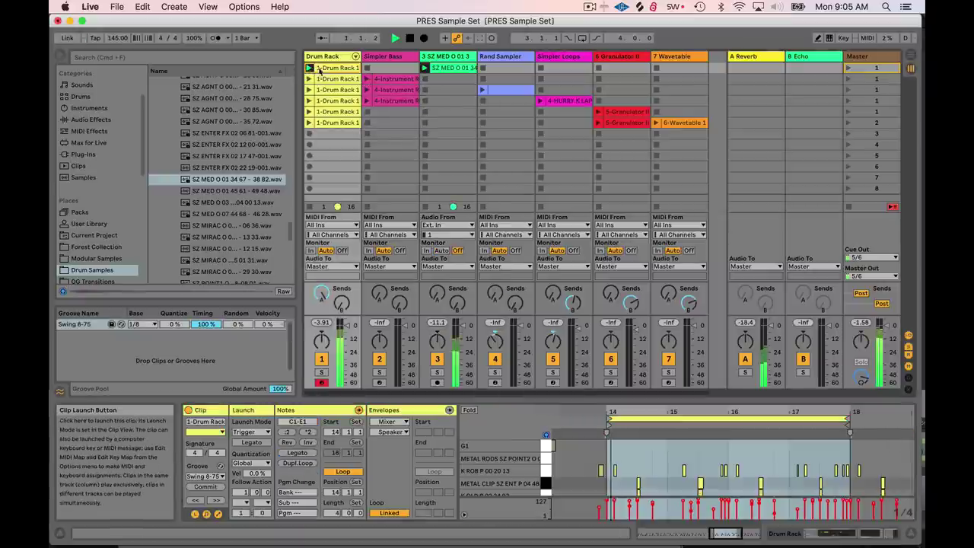
pyautogui.click(367, 79)
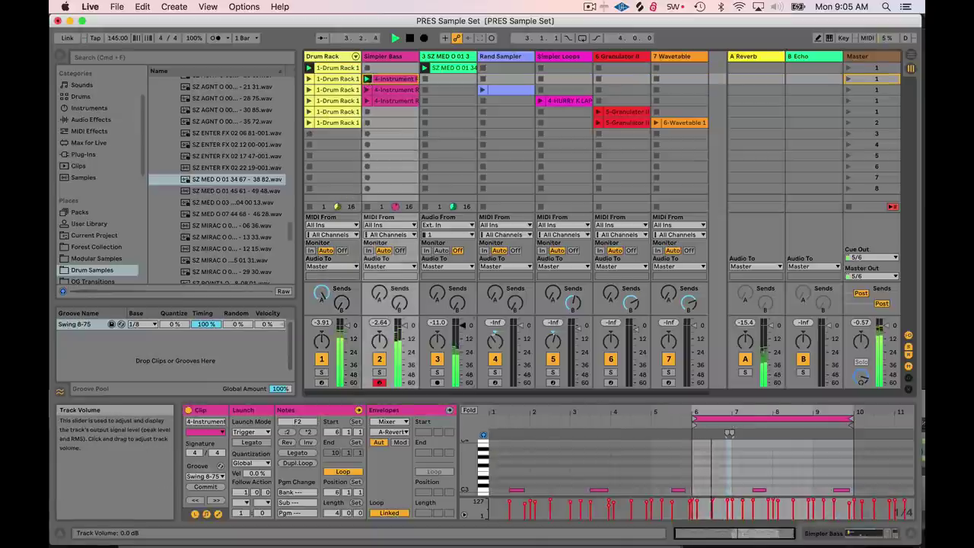
pyautogui.moveTo(463, 336); pyautogui.dragTo(467, 305)
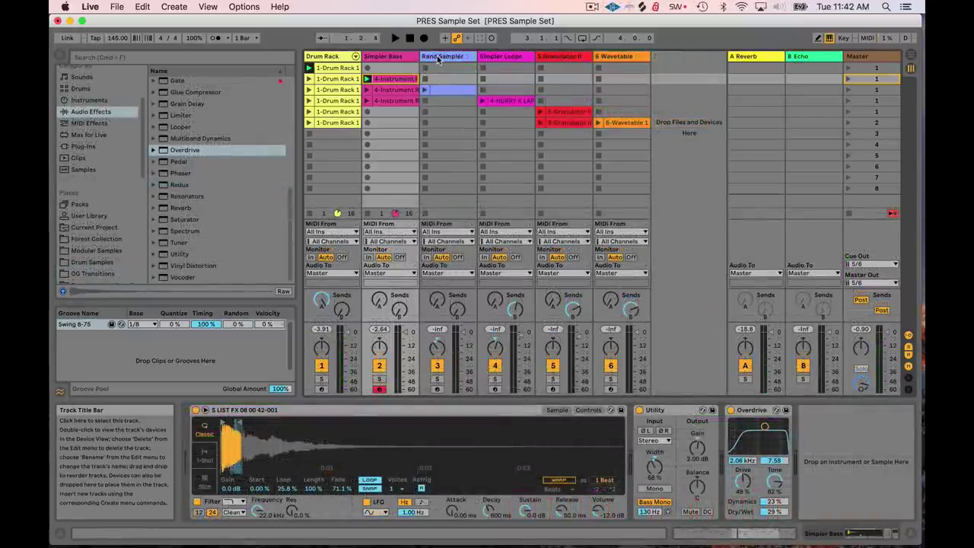
# Step: Audition the Rand Sampler clip alone and together with the first Drum Rack clip, and stop playback
pyautogui.click(439, 57)
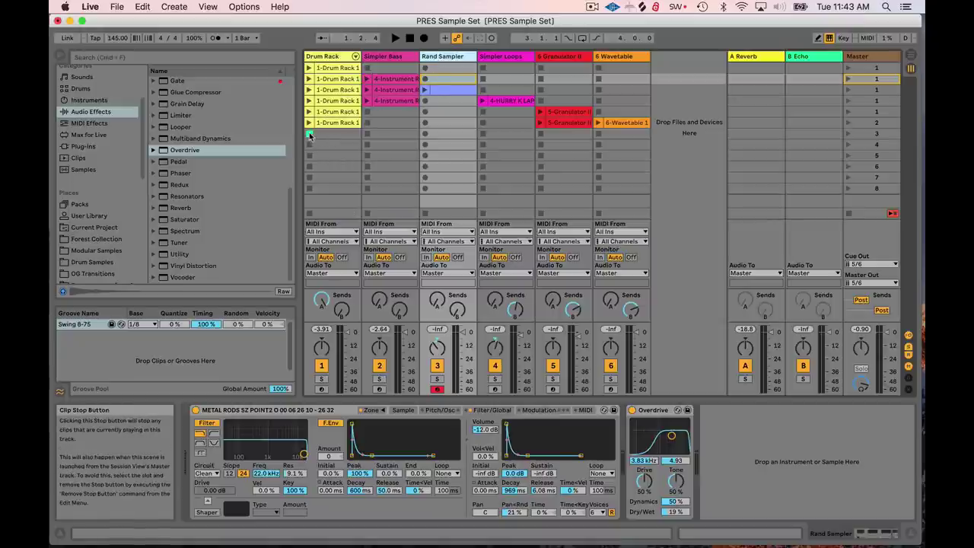
pyautogui.click(425, 90)
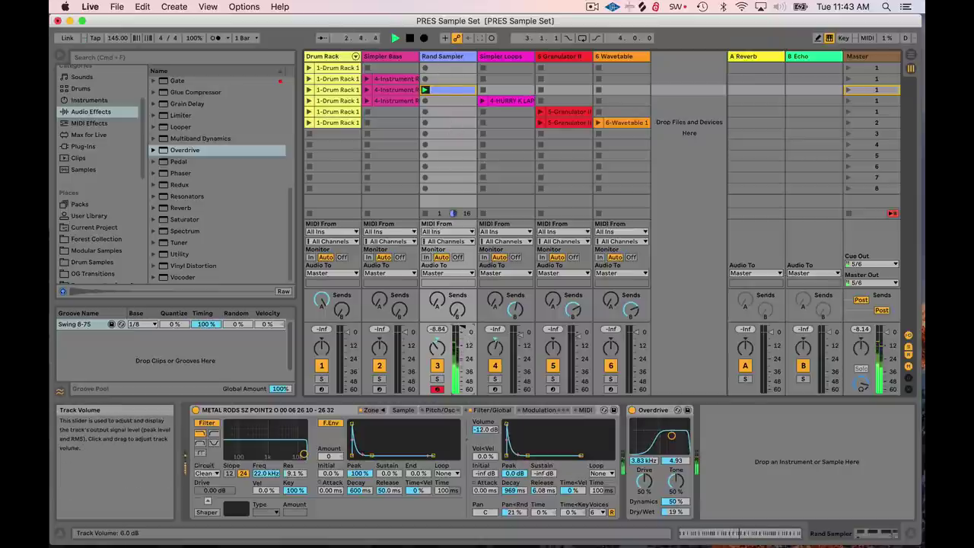
pyautogui.click(309, 69)
pyautogui.click(450, 57)
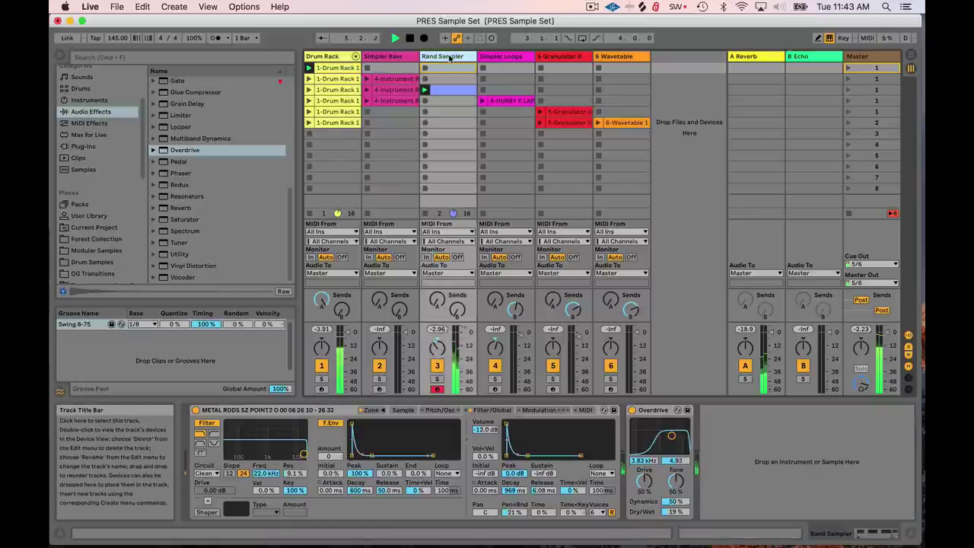
pyautogui.click(409, 39)
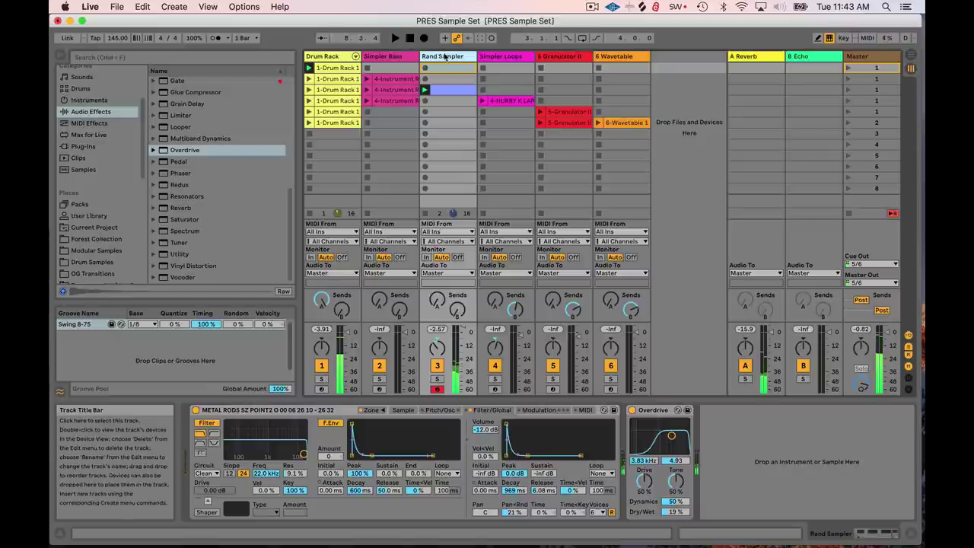
# Step: Insert a MIDI track directly after the Rand Sampler track and load the Sampler instrument onto it
pyautogui.rightClick(459, 60)
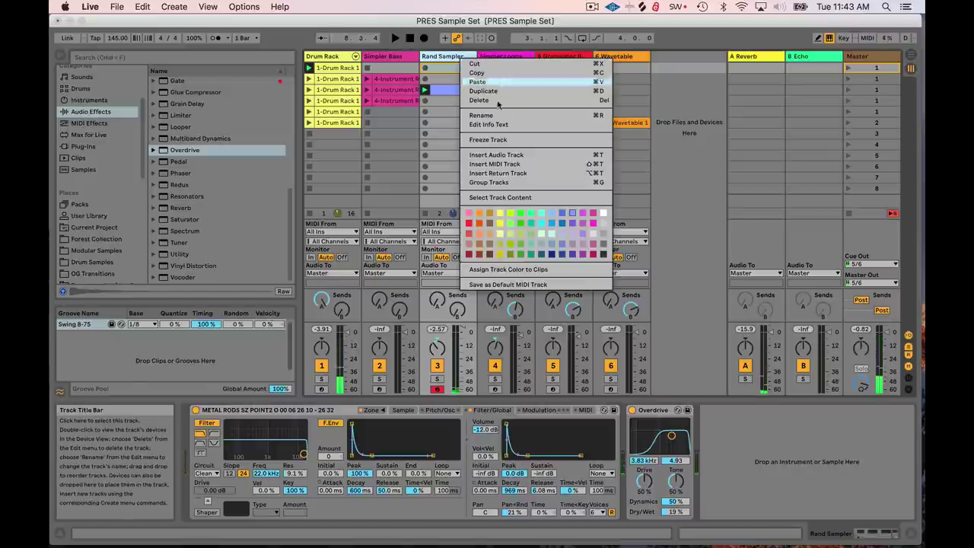
pyautogui.click(508, 166)
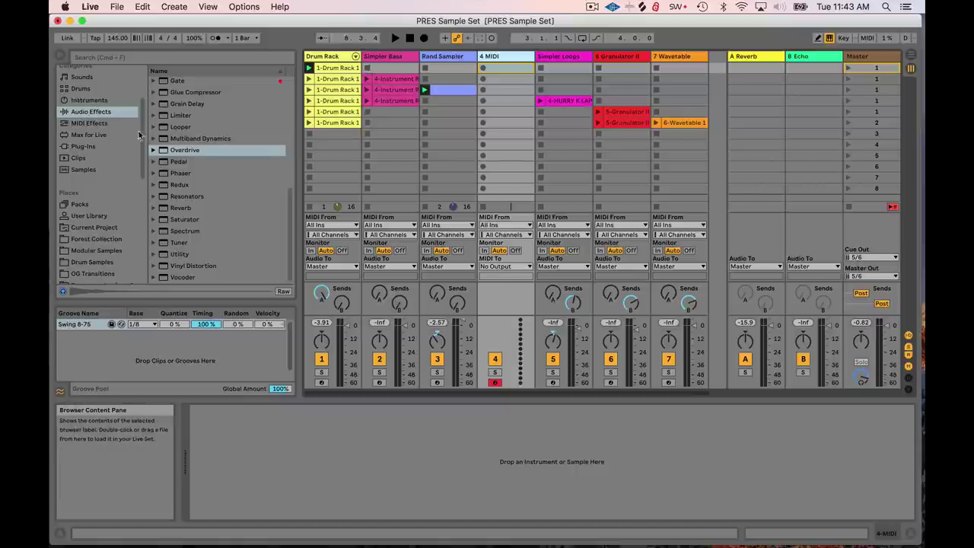
pyautogui.click(95, 100)
pyautogui.moveTo(187, 175); pyautogui.dragTo(231, 176)
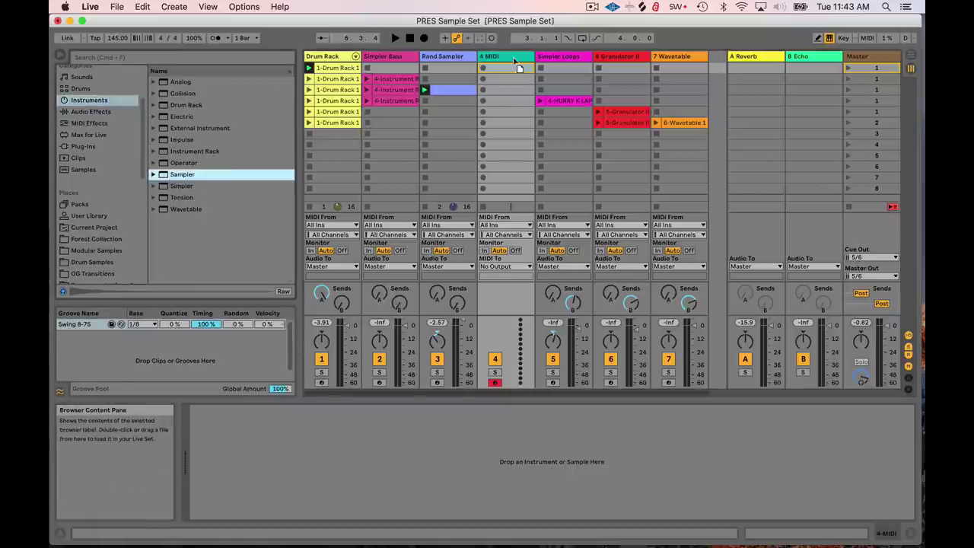
pyautogui.moveTo(518, 67); pyautogui.dragTo(518, 67)
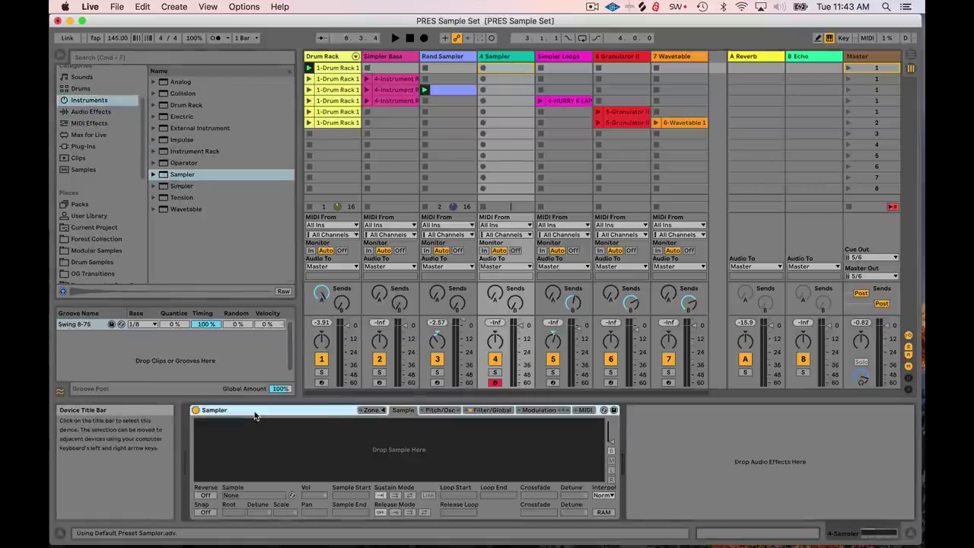
# Step: Show Sampler's zone editor and browse Drum Samples to the P R E S PERCUSSION folder, collapsing the Szeremeta, Samples and P R E S FX folders
pyautogui.click(383, 412)
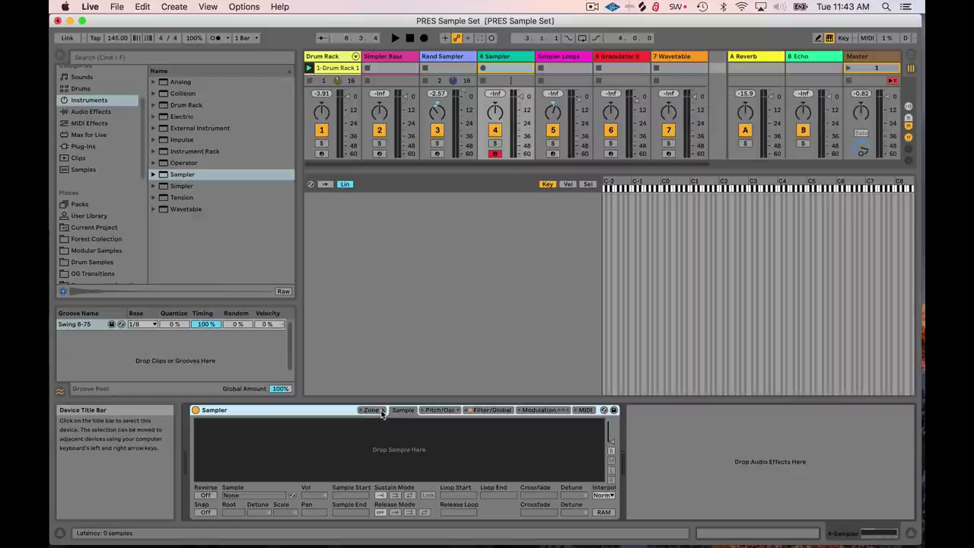
pyautogui.scroll(-1, 99, 152)
pyautogui.click(95, 245)
pyautogui.scroll(10, 207, 243)
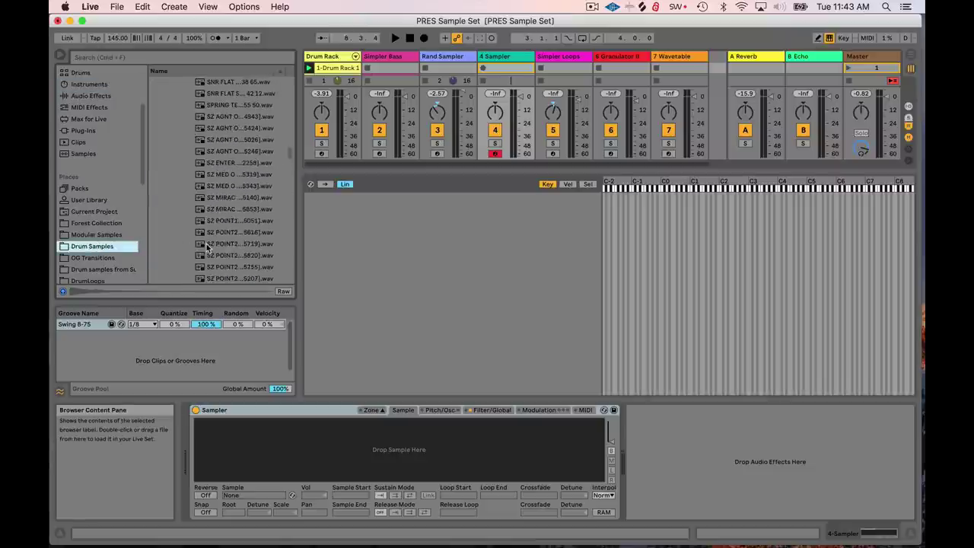
pyautogui.scroll(-2, 206, 246)
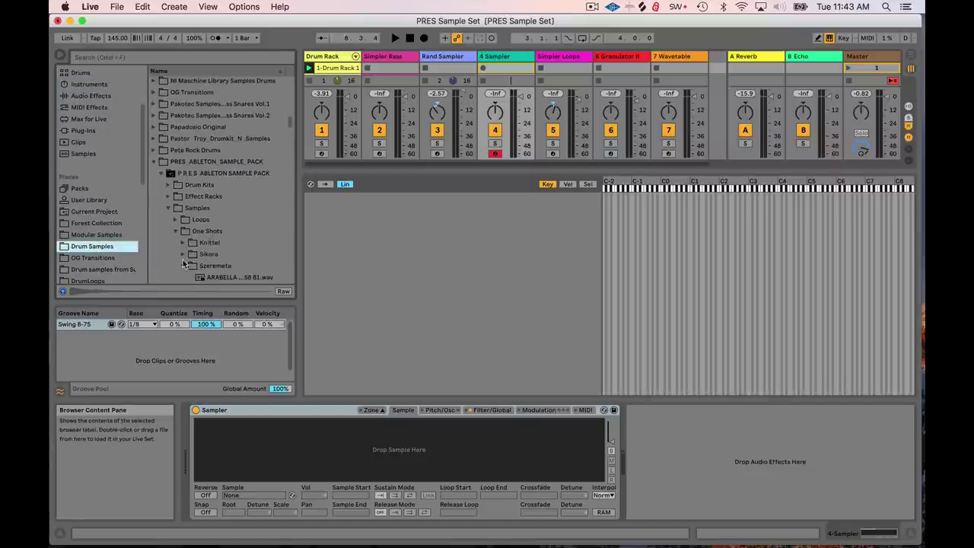
pyautogui.click(186, 265)
pyautogui.scroll(-1, 184, 251)
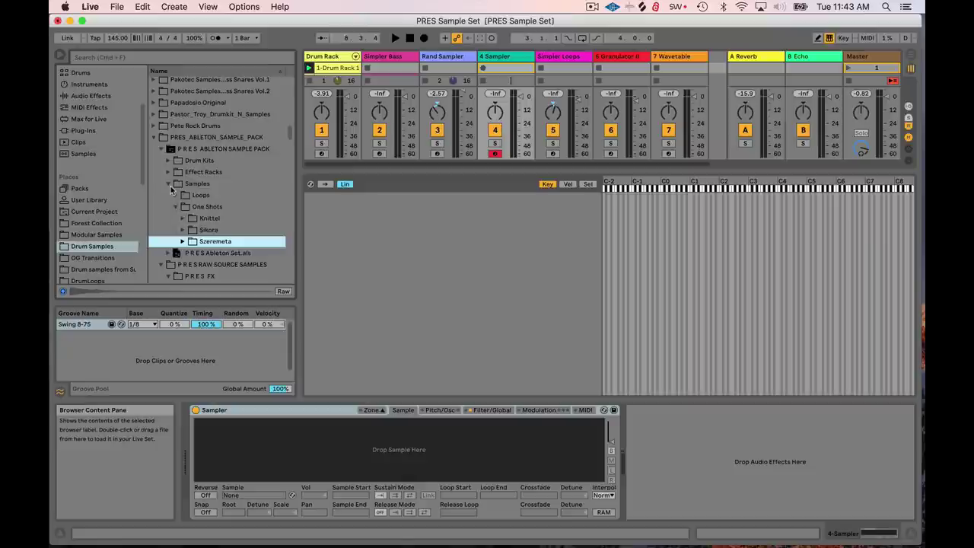
pyautogui.click(168, 184)
pyautogui.click(169, 218)
pyautogui.scroll(-1, 170, 228)
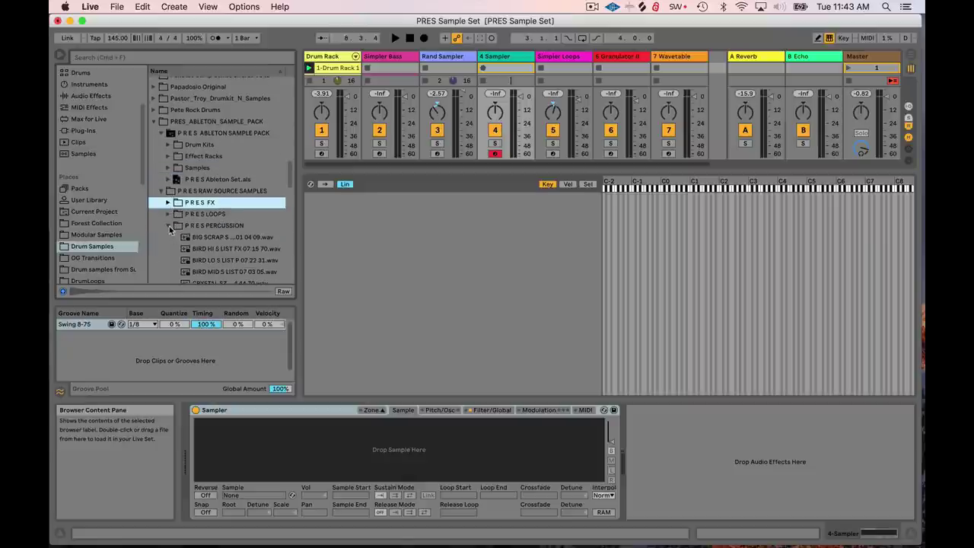
# Step: Select all samples in the P R E S PERCUSSION folder and add them to Sampler's sample layer list
pyautogui.scroll(-15, 169, 245)
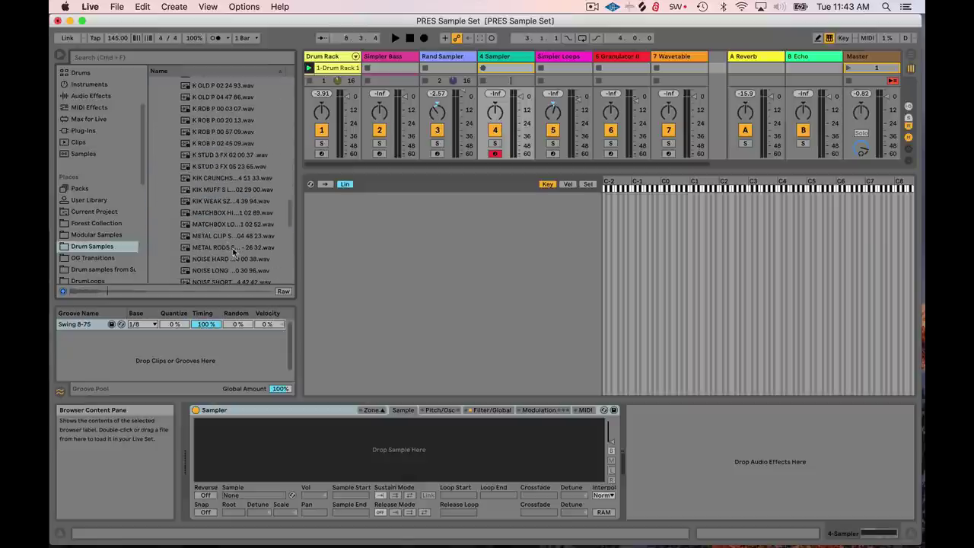
pyautogui.scroll(8, 228, 204)
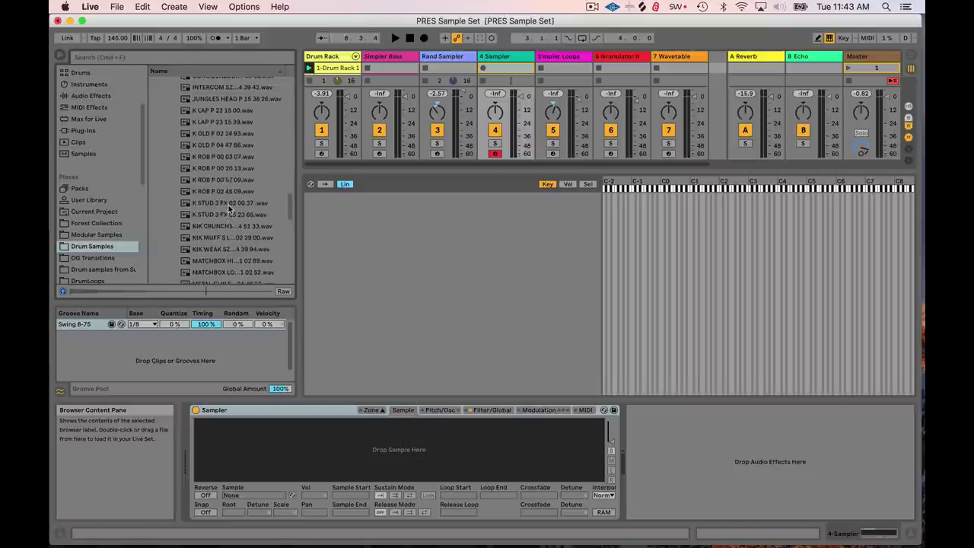
pyautogui.scroll(-10, 228, 205)
pyautogui.keyDown('shift'); pyautogui.click(221, 157); pyautogui.keyUp('shift')
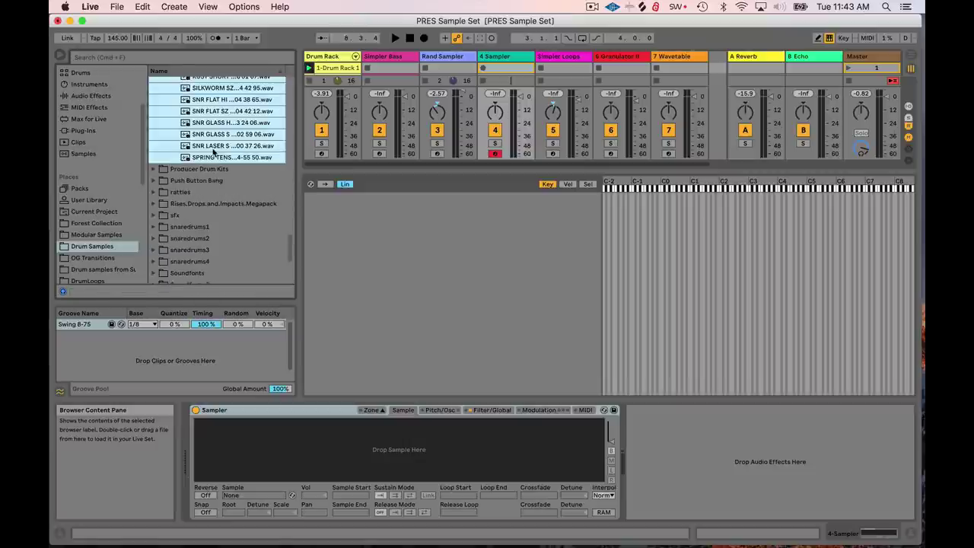
pyautogui.moveTo(213, 153); pyautogui.dragTo(375, 279)
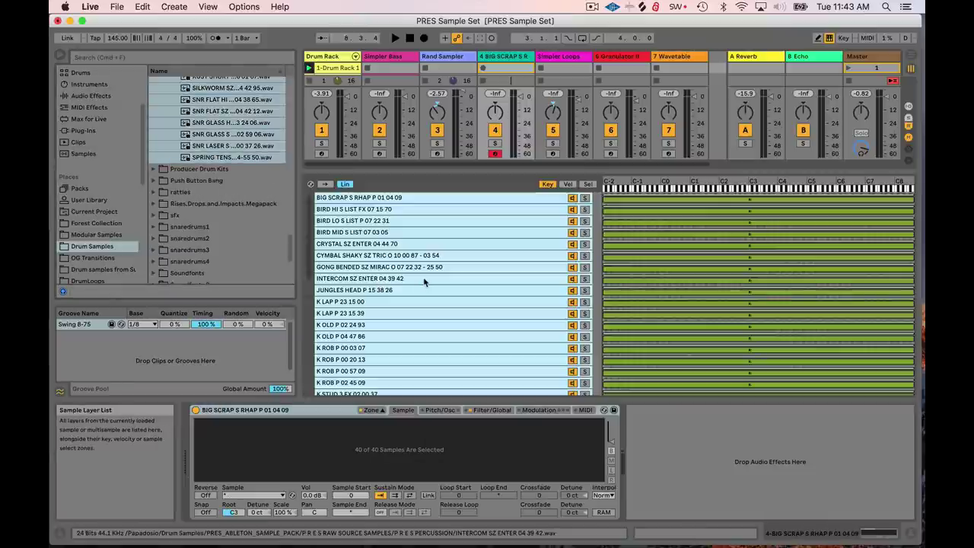
# Step: Distribute the sample selector ranges of all Sampler layers equally across the full range
pyautogui.click(589, 185)
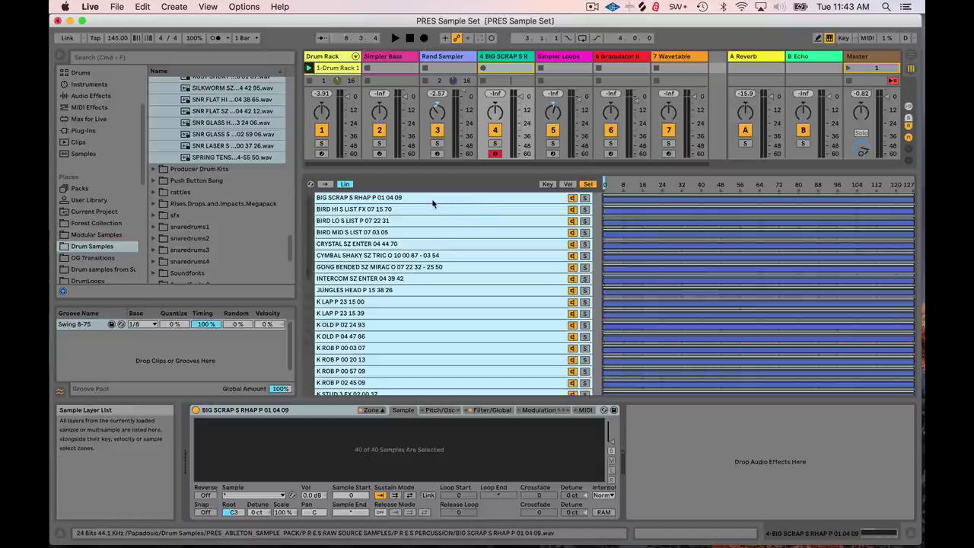
pyautogui.scroll(-4, 437, 276)
pyautogui.scroll(4, 436, 282)
pyautogui.rightClick(439, 238)
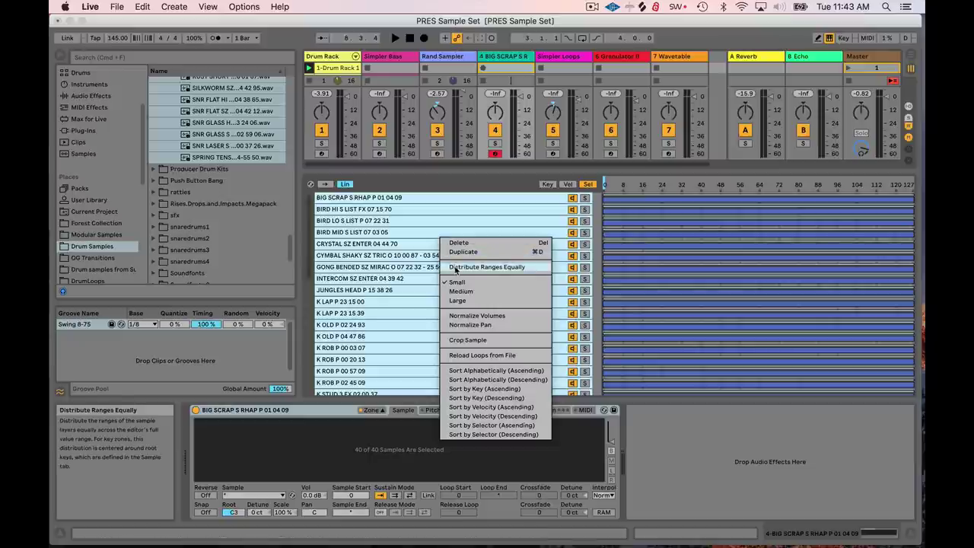
pyautogui.click(456, 268)
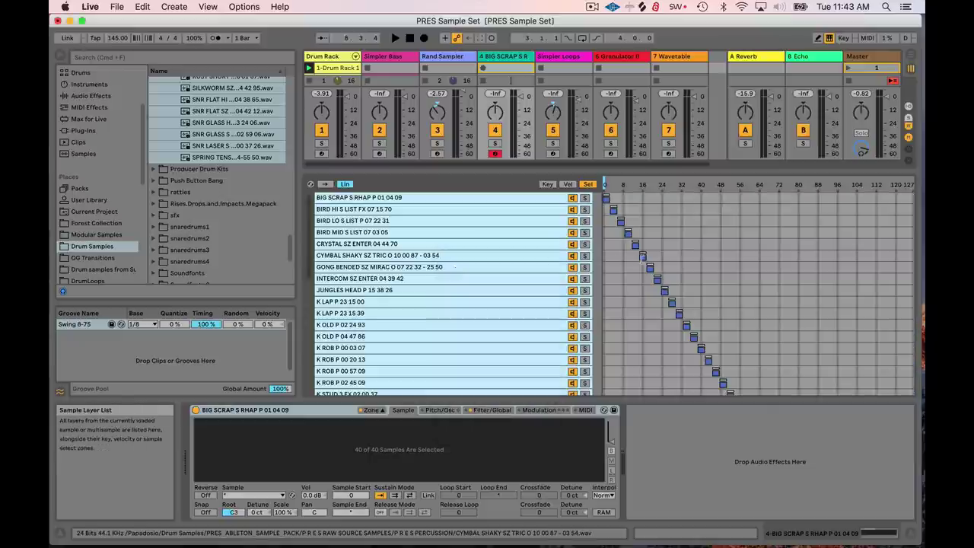
# Step: Audition Sampler's layers by moving the sample selector across the zones while playing notes, and hide the zone editor
pyautogui.moveTo(605, 187); pyautogui.dragTo(759, 186)
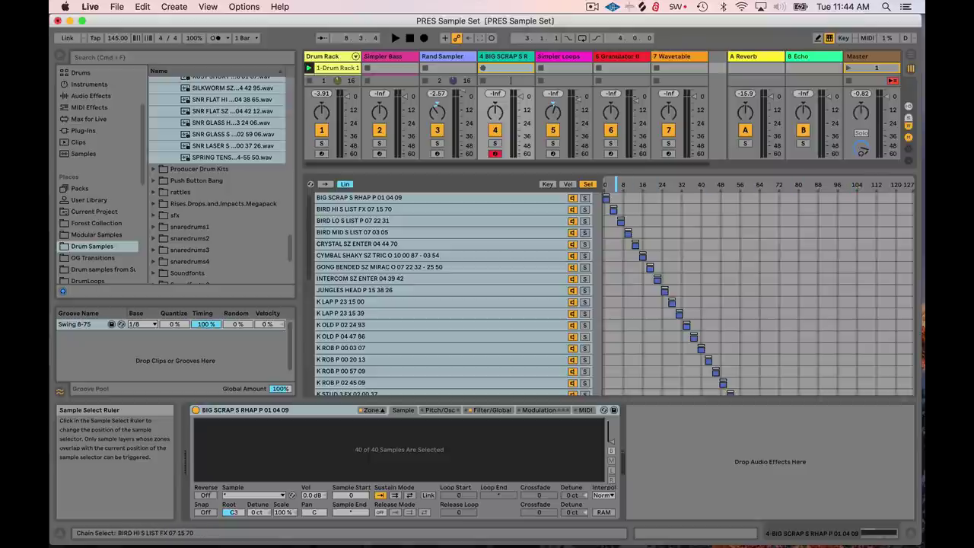
pyautogui.press('a')
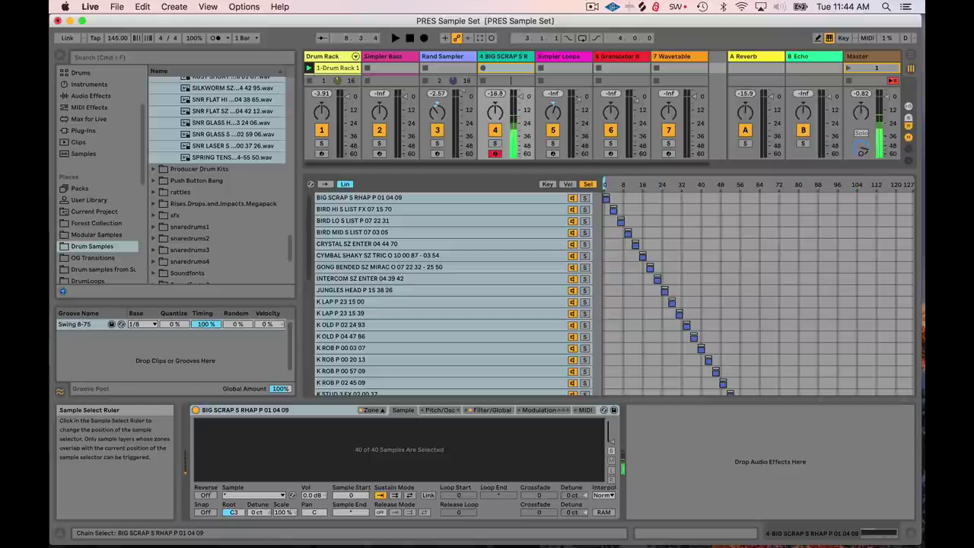
pyautogui.moveTo(657, 185)
pyautogui.mouseDown()
pyautogui.moveTo(890, 185)
pyautogui.moveTo(638, 185)
pyautogui.mouseUp()
pyautogui.click(505, 55)
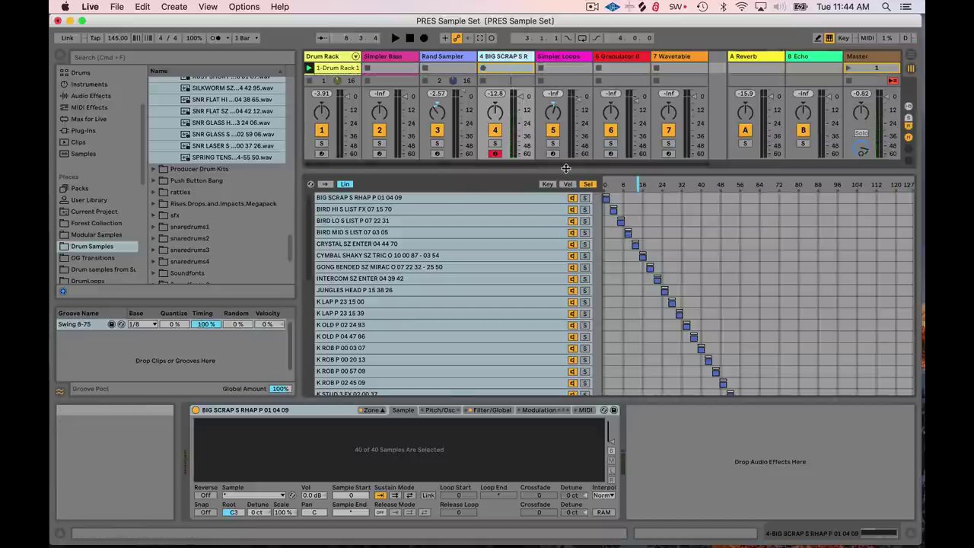
pyautogui.moveTo(565, 165); pyautogui.dragTo(567, 185)
pyautogui.click(383, 410)
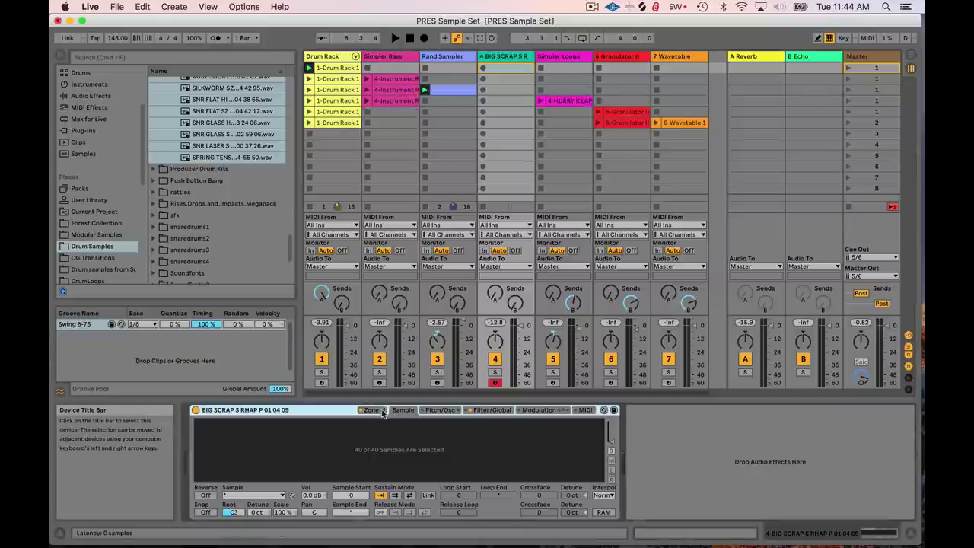
# Step: Create a one-bar MIDI clip in the new Sampler track's third slot and fill it with consecutive 1/16 notes on C3
pyautogui.doubleClick(496, 91)
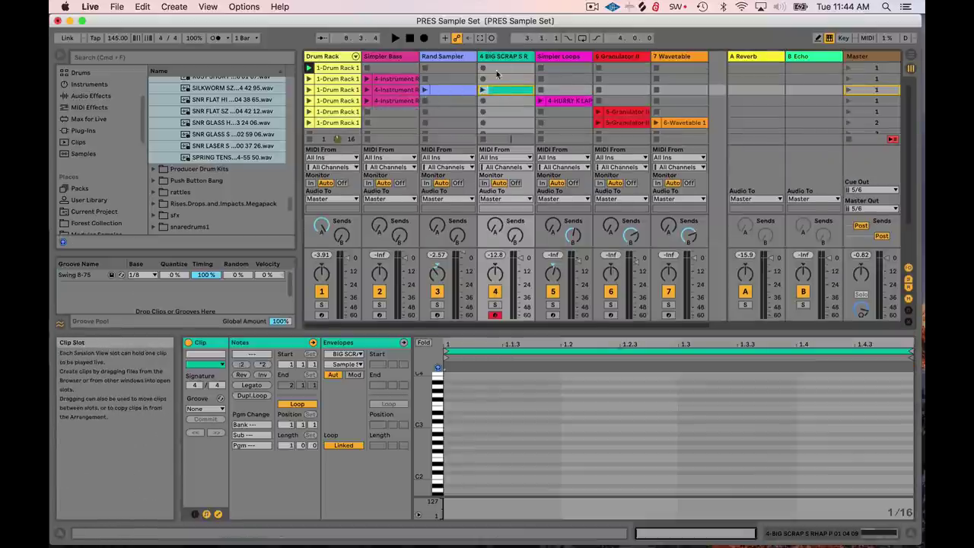
pyautogui.press('b')
pyautogui.click(467, 423)
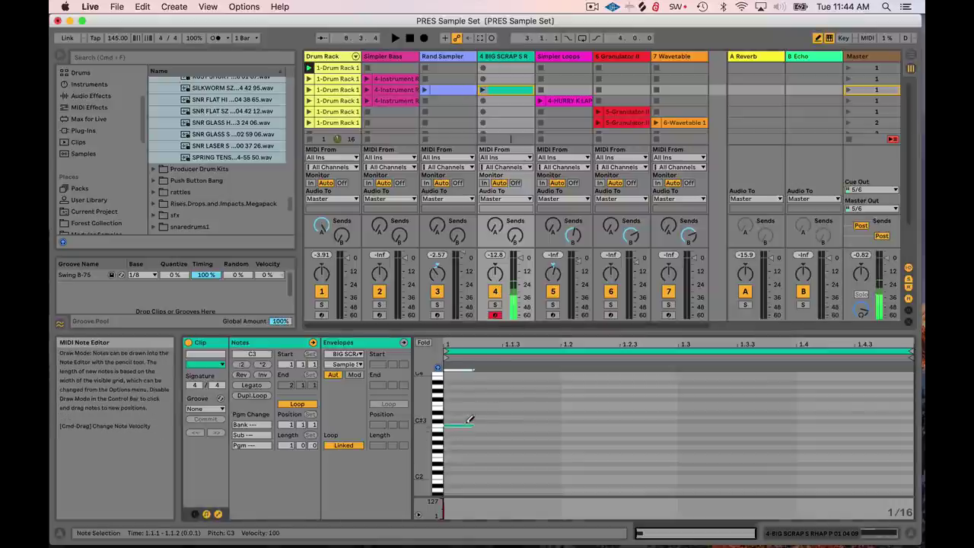
pyautogui.moveTo(484, 421); pyautogui.dragTo(907, 394)
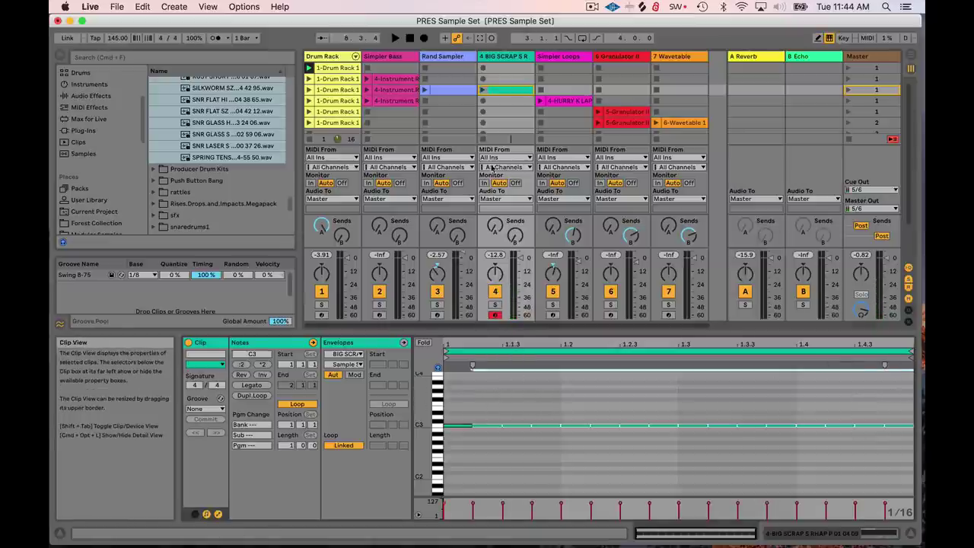
# Step: Show the clip's Sample Selector envelope and shape it as a straight ramp from minimum at the clip start to maximum at its end
pyautogui.click(499, 58)
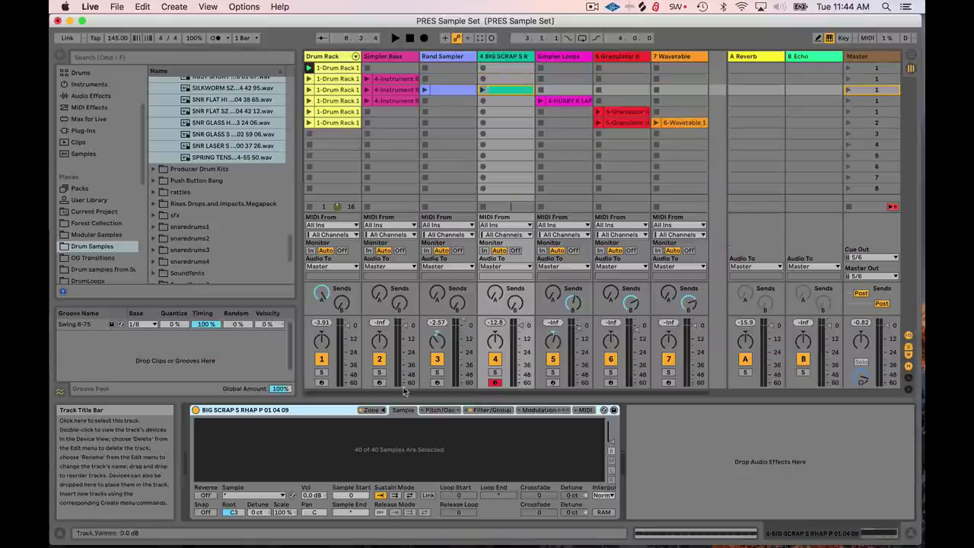
pyautogui.click(372, 410)
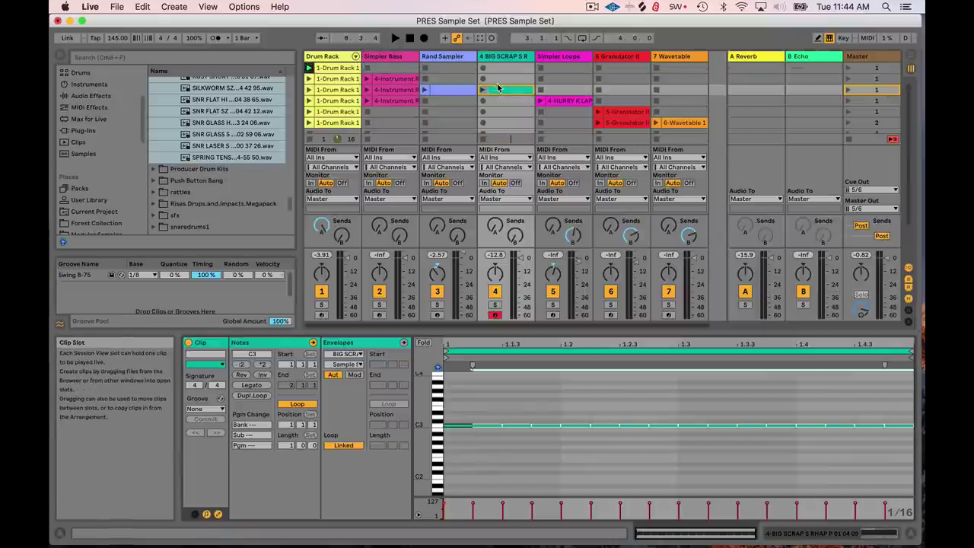
pyautogui.click(218, 515)
pyautogui.click(219, 514)
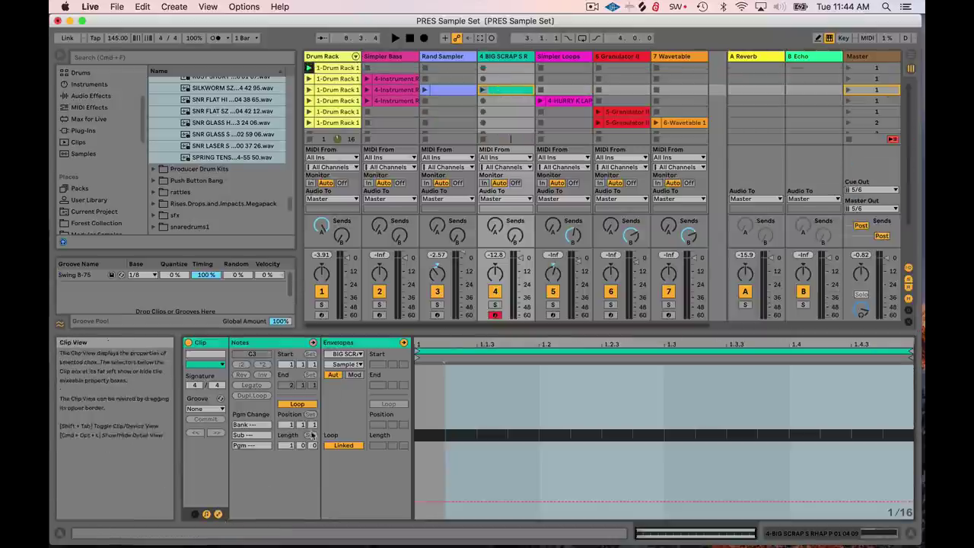
pyautogui.click(348, 365)
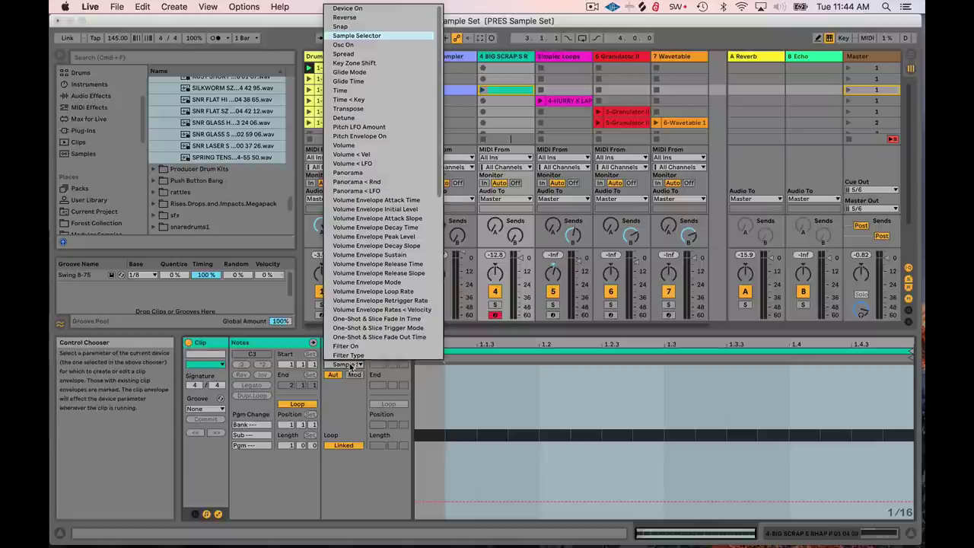
pyautogui.click(350, 366)
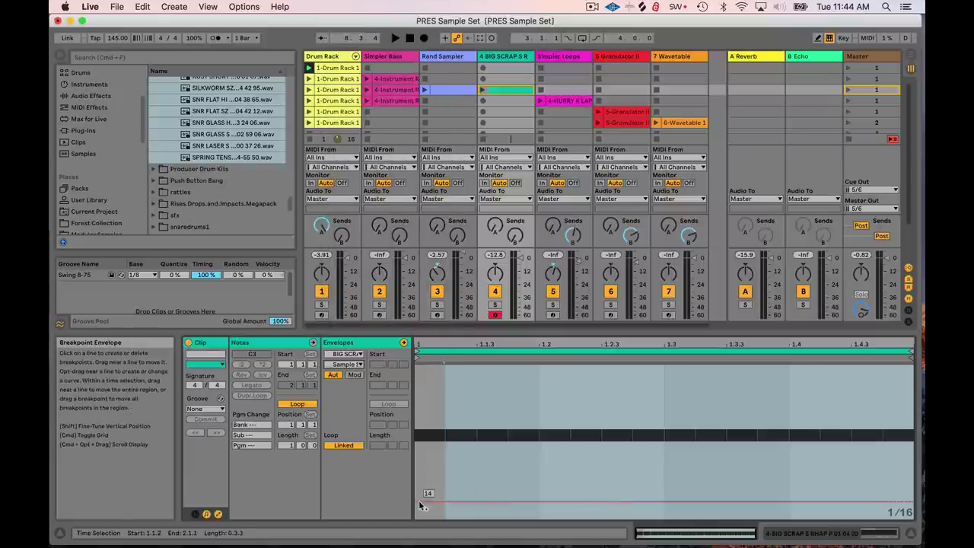
pyautogui.moveTo(416, 505); pyautogui.dragTo(903, 370)
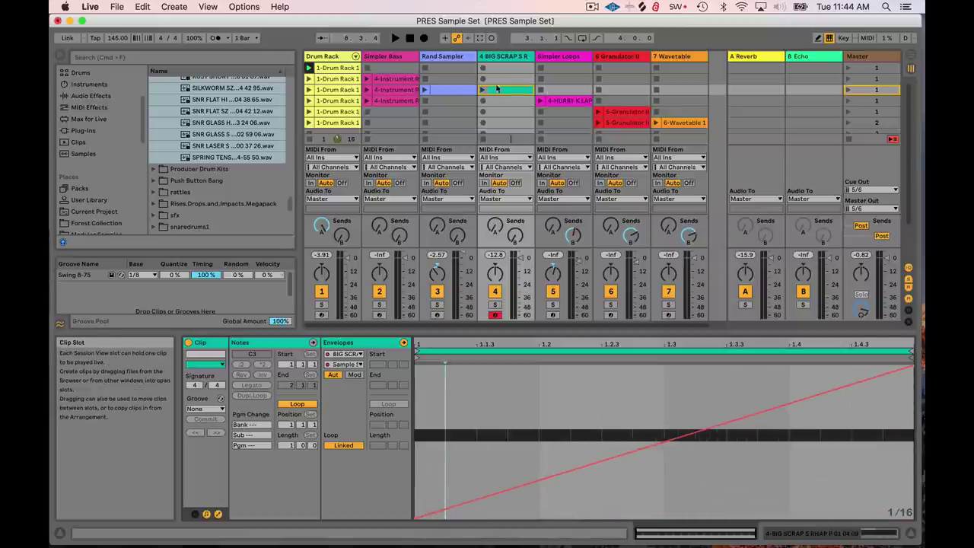
# Step: Play the Sampler clip to hear the selector ramp step through the samples, and stop playback
pyautogui.scroll(-2, 452, 118)
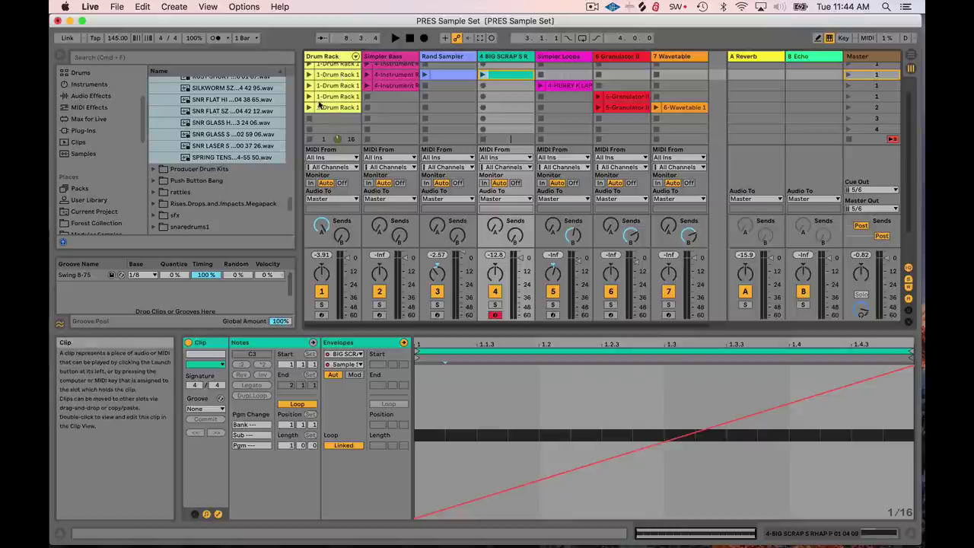
pyautogui.click(482, 82)
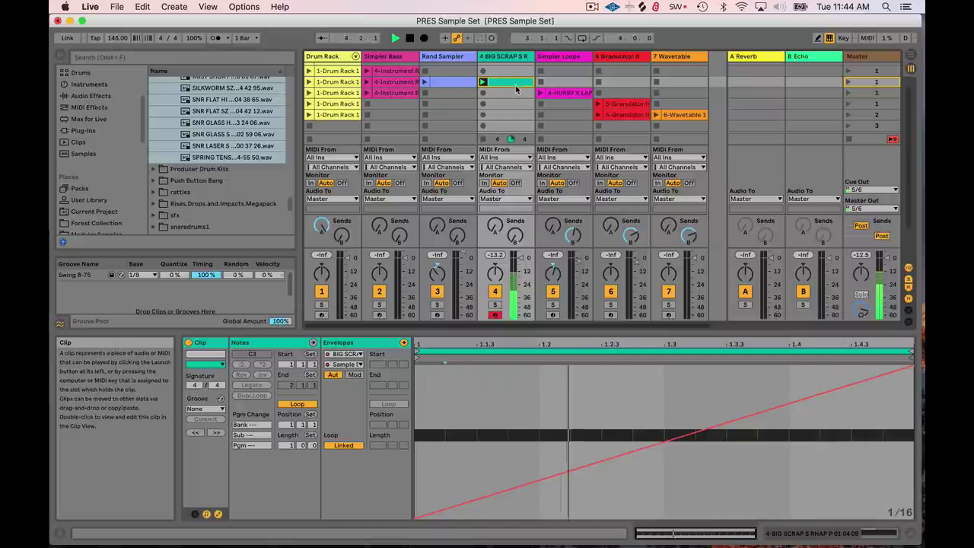
pyautogui.press('space')
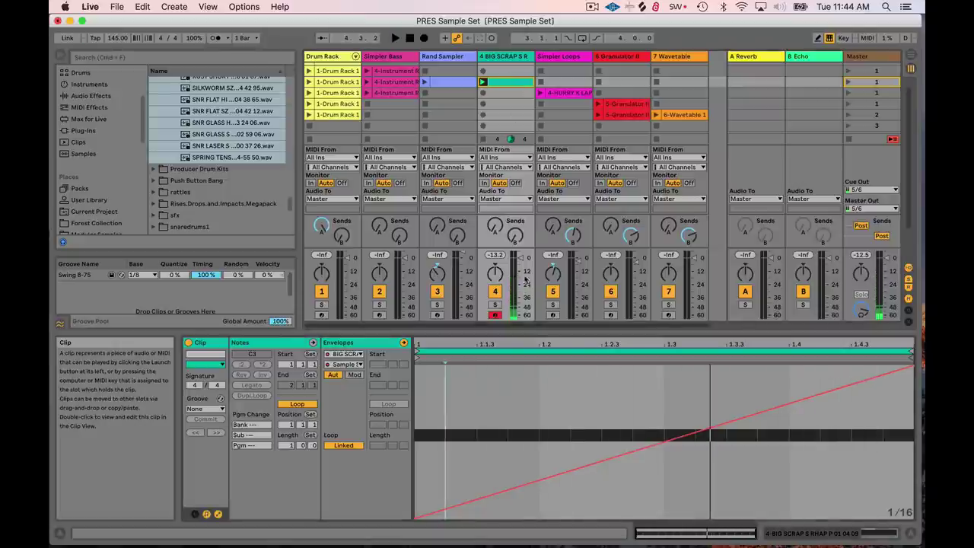
# Step: Duplicate the Sampler clip's contents to two bars and erase six scattered 1/16 notes from the C3 line to leave rhythmic gaps
pyautogui.click(501, 347)
pyautogui.press('super+d')
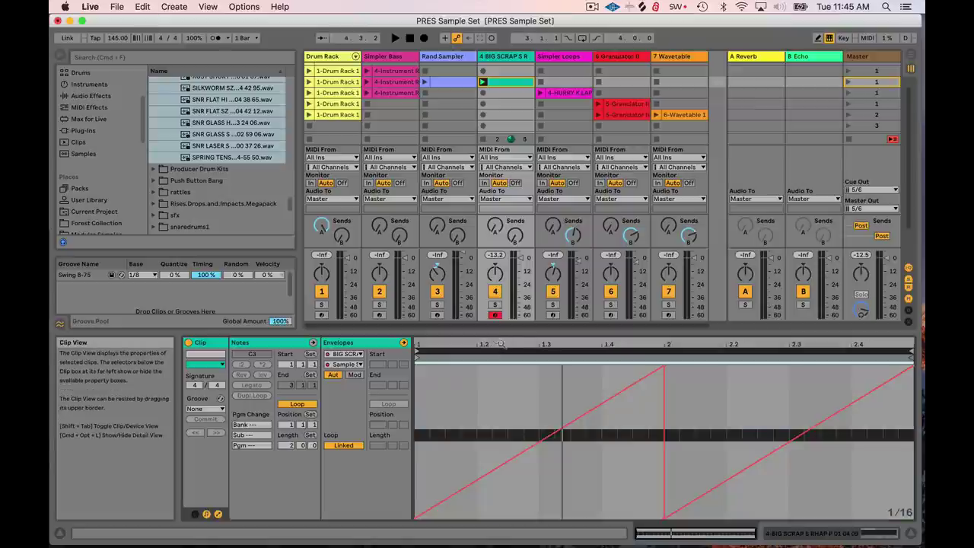
pyautogui.click(403, 343)
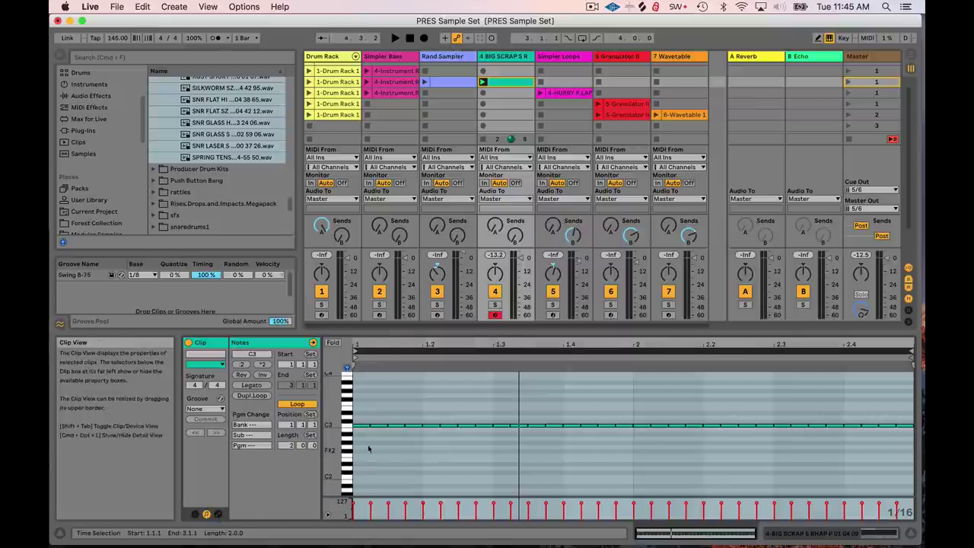
pyautogui.press('b')
pyautogui.click(406, 425)
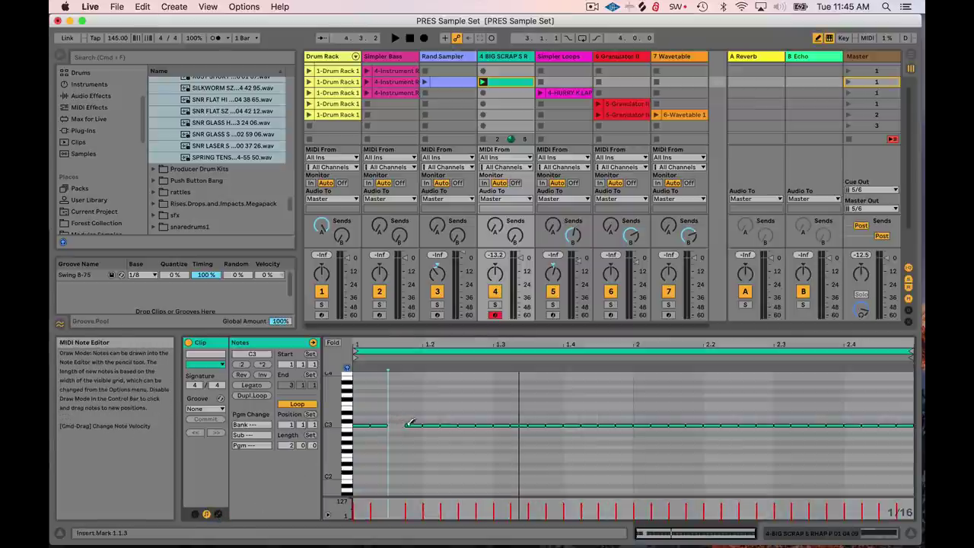
pyautogui.click(450, 424)
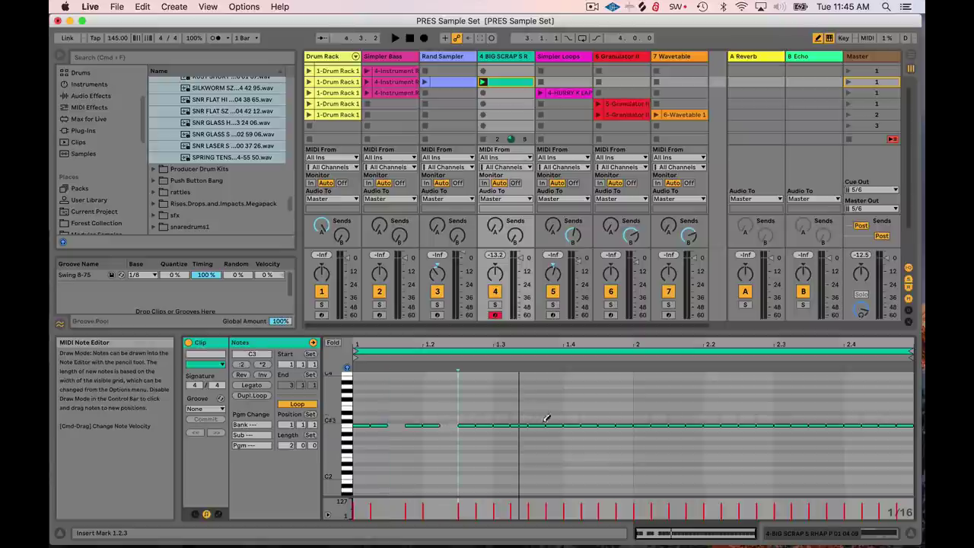
pyautogui.press('space')
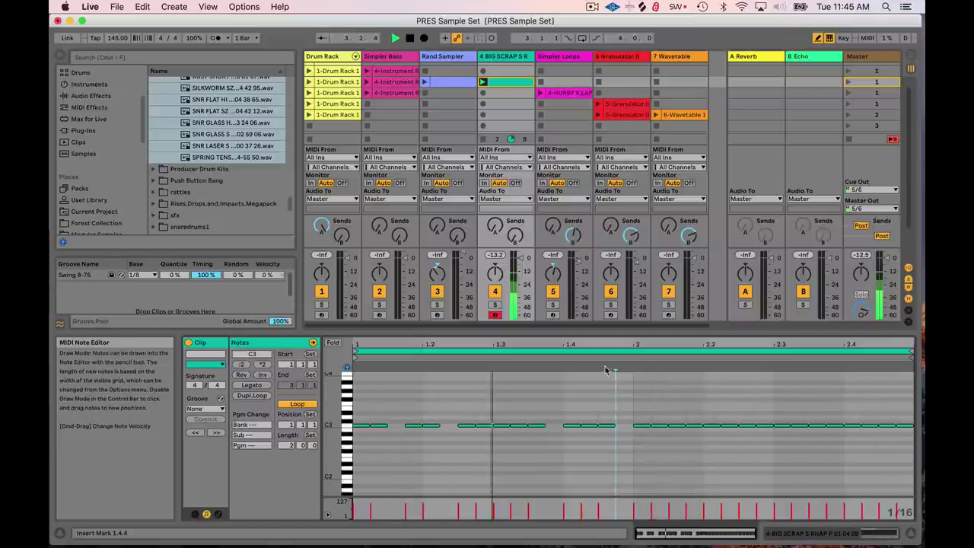
pyautogui.click(817, 424)
pyautogui.click(864, 424)
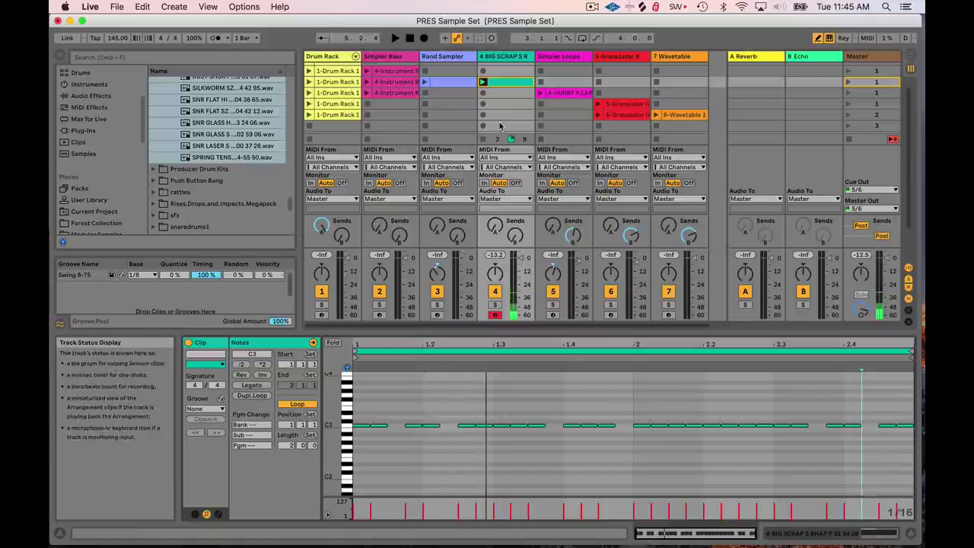
# Step: Shorten Sampler's volume envelope with sustain at -inf dB and decay at 146 ms, and play the clip
pyautogui.doubleClick(498, 57)
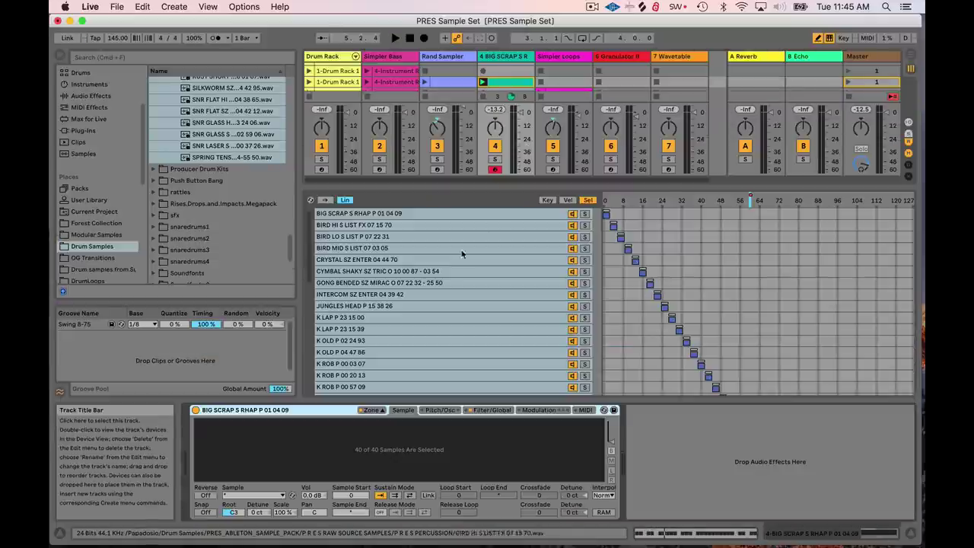
pyautogui.click(380, 411)
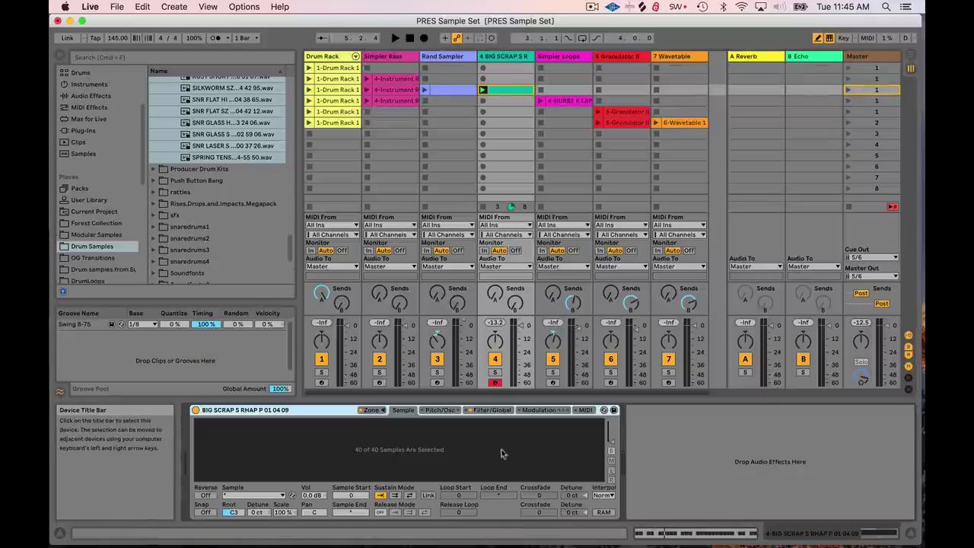
pyautogui.click(510, 410)
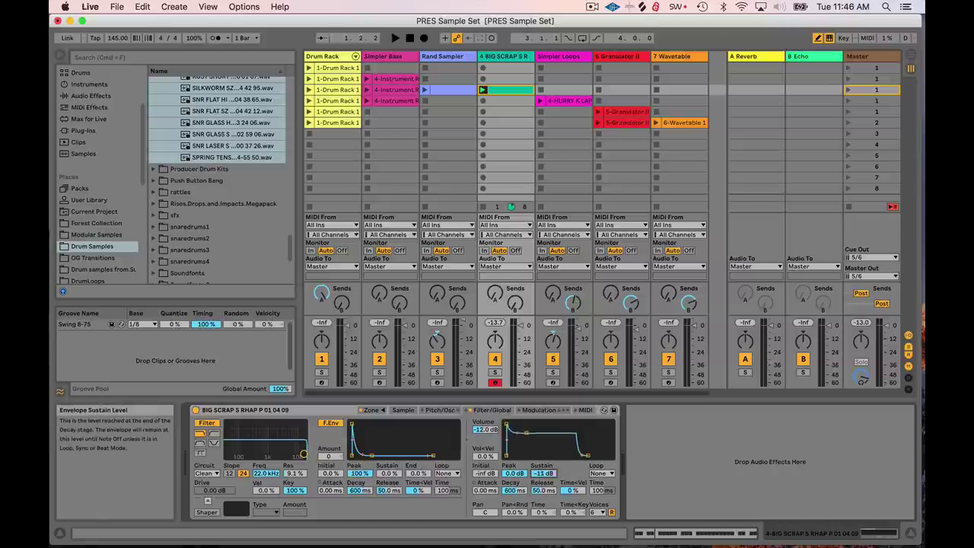
pyautogui.moveTo(542, 473); pyautogui.dragTo(542, 506)
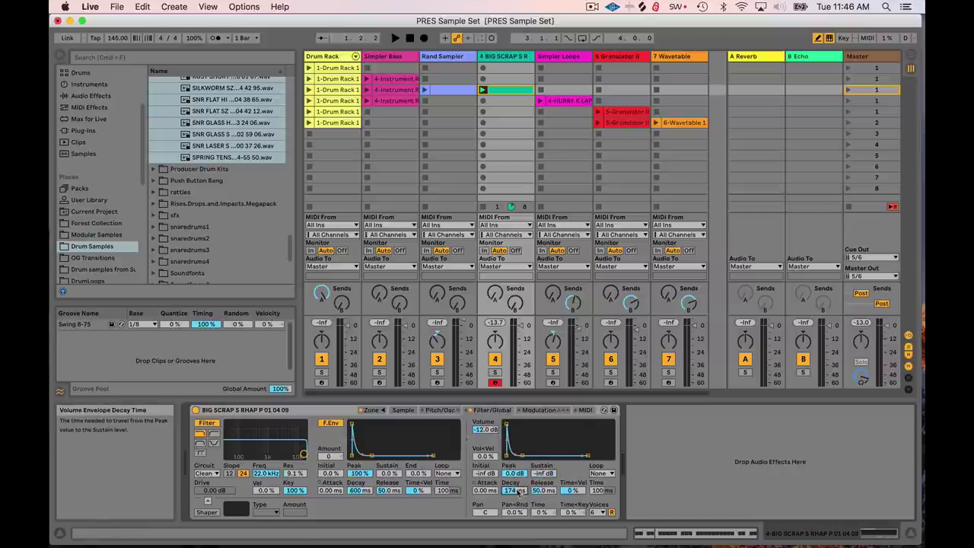
pyautogui.moveTo(516, 490); pyautogui.dragTo(516, 498)
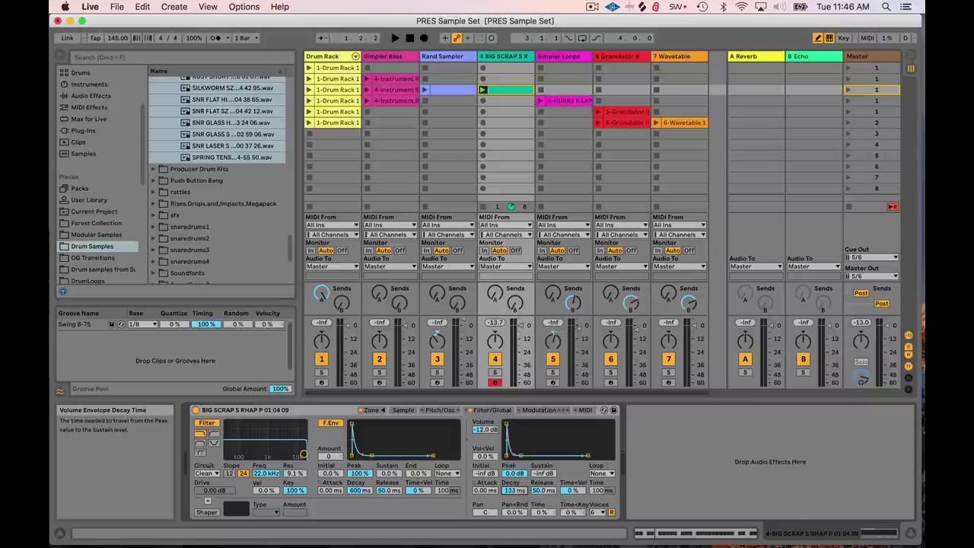
pyautogui.click(484, 89)
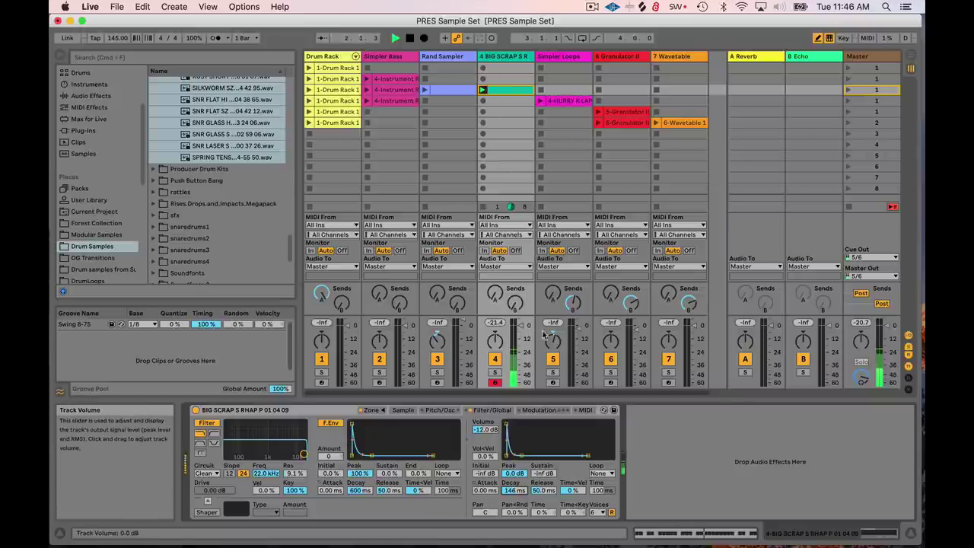
# Step: Add Overdrive after Sampler, set its Dry/Wet to 48 %, and listen to the clip
pyautogui.click(89, 108)
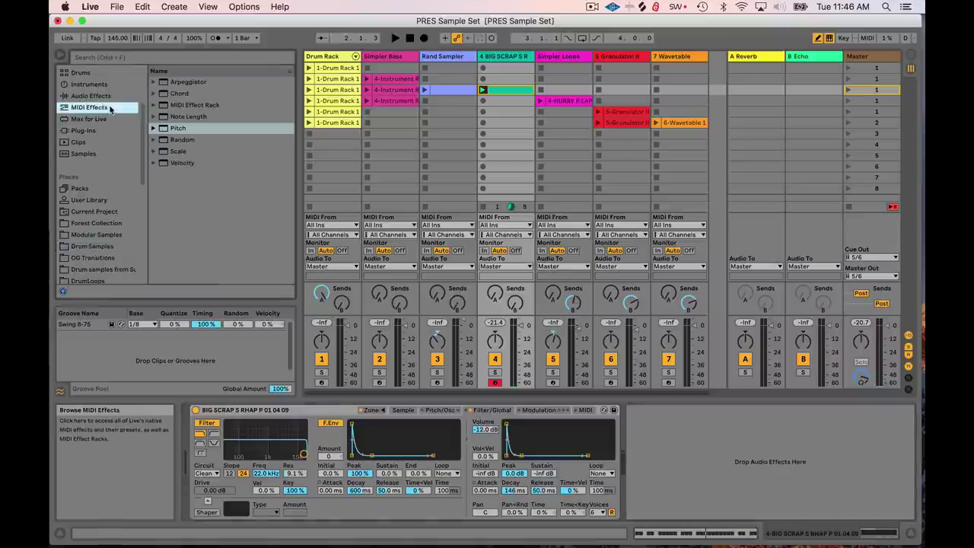
pyautogui.click(90, 96)
pyautogui.moveTo(175, 150); pyautogui.dragTo(674, 436)
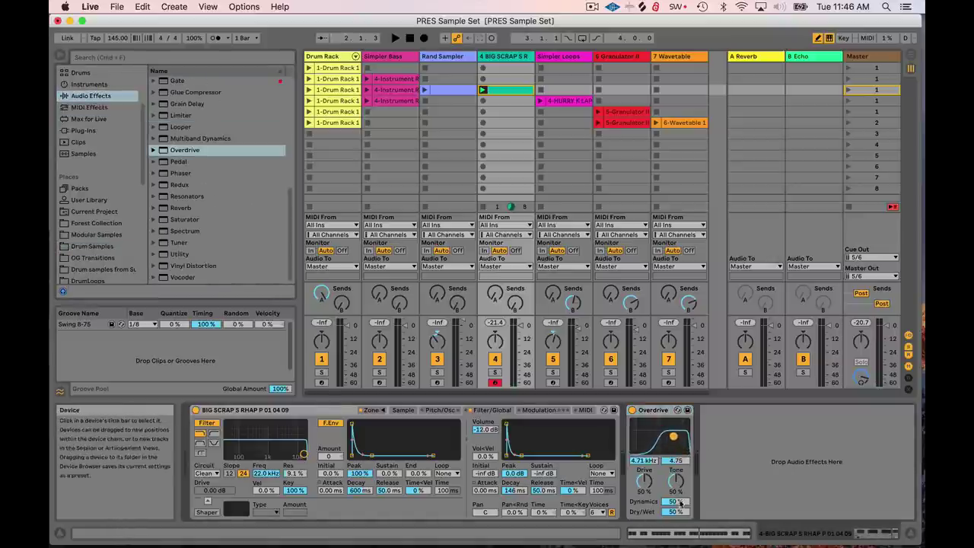
pyautogui.moveTo(673, 511); pyautogui.dragTo(673, 525)
pyautogui.press('space')
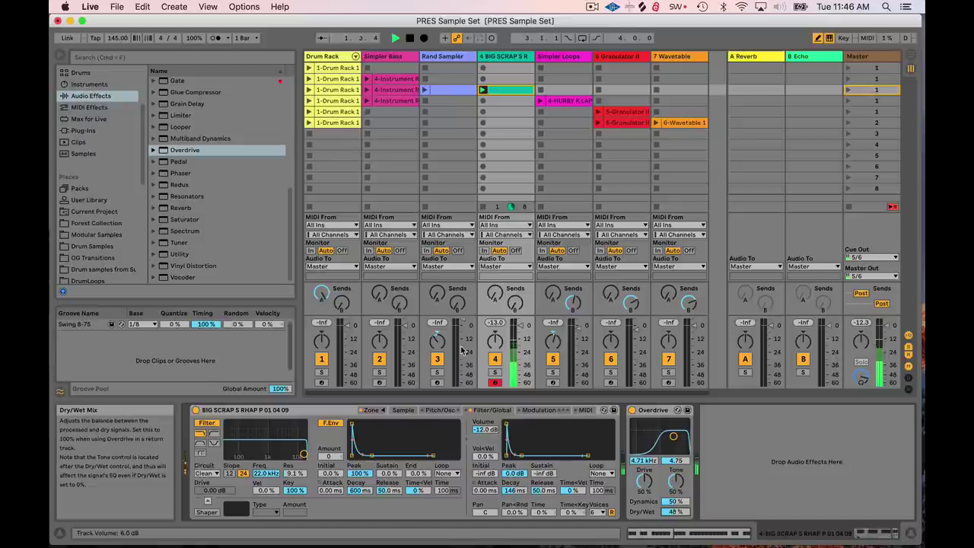
pyautogui.press('space')
# Step: Add Utility after Overdrive and raise its gain to 7.22 dB during playback
pyautogui.moveTo(171, 254); pyautogui.dragTo(698, 457)
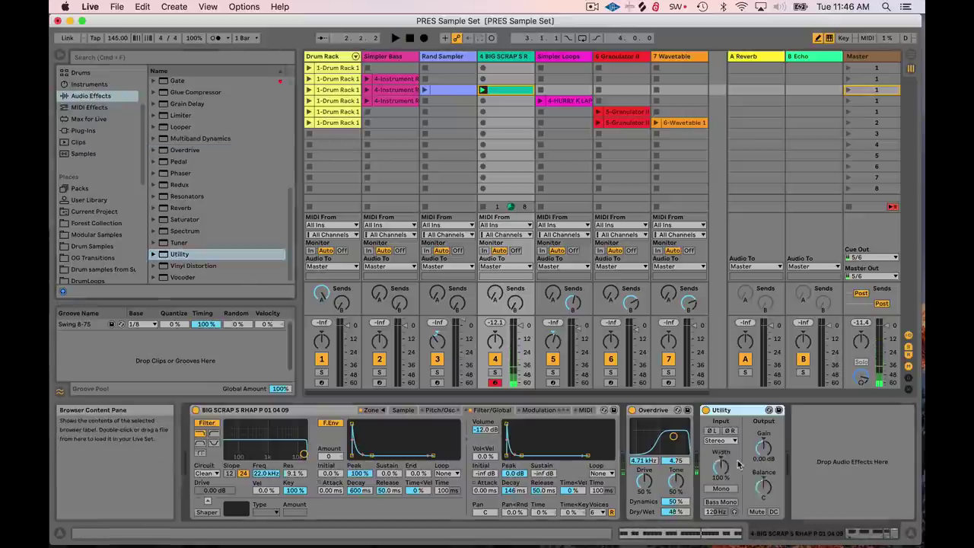
pyautogui.press('space')
pyautogui.moveTo(764, 448); pyautogui.dragTo(764, 440)
pyautogui.press('space')
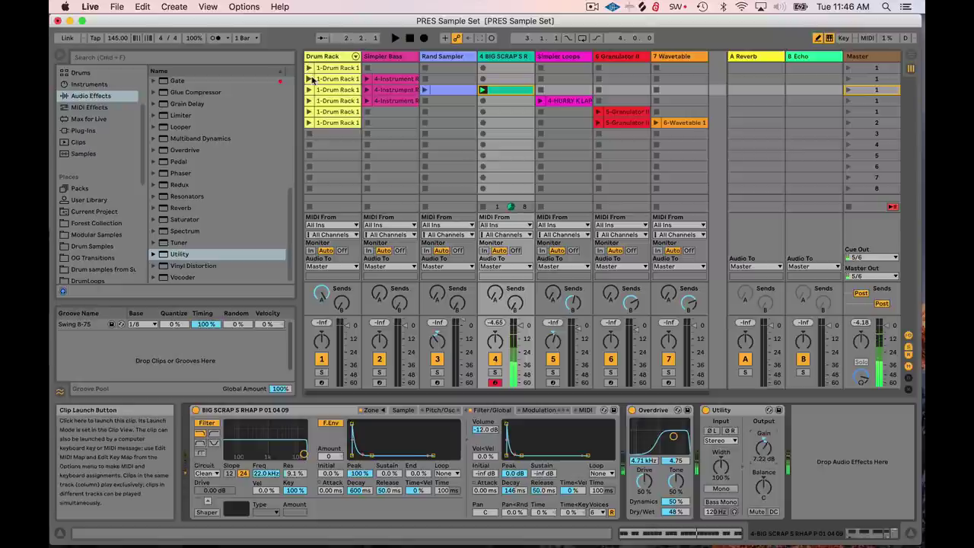
# Step: Launch the second Drum Rack clip alongside the Sampler clip and open the Sampler clip's note editor
pyautogui.click(309, 78)
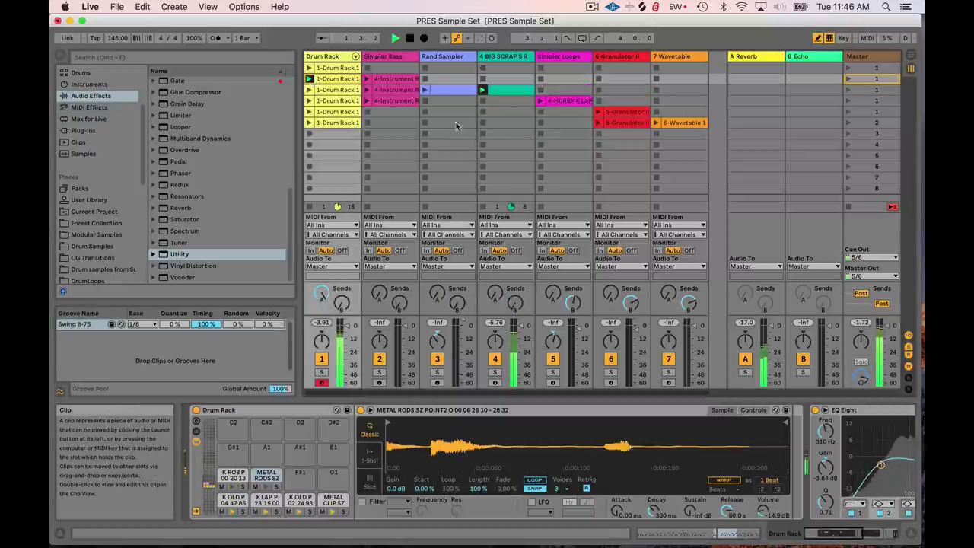
pyautogui.doubleClick(503, 90)
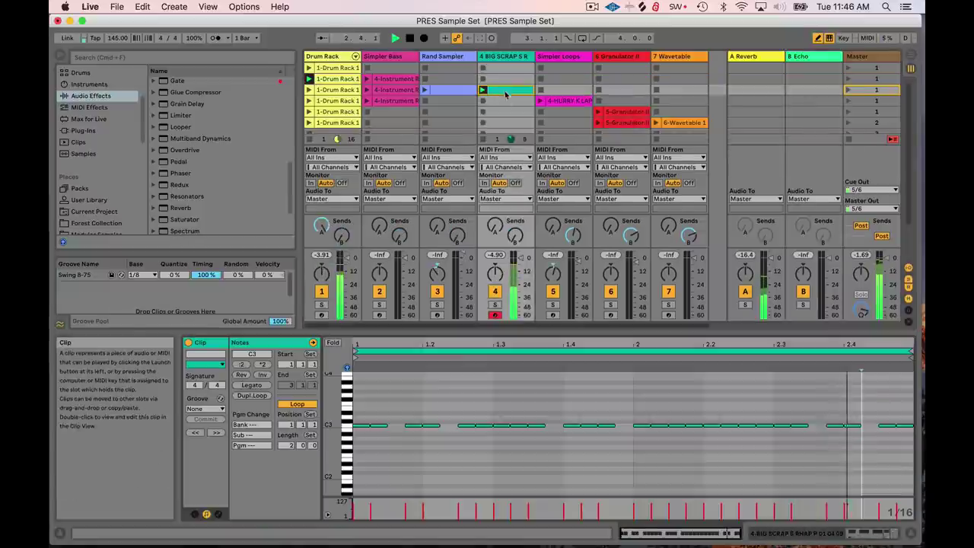
# Step: Stop playback, apply the Swing 8-75 groove to the Sampler clip, and relaunch the clip
pyautogui.press('space')
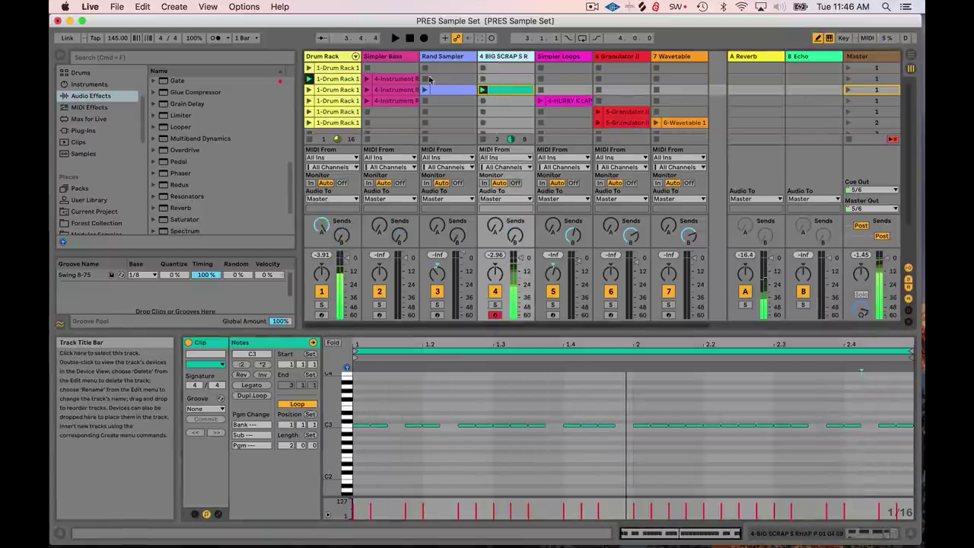
pyautogui.click(206, 408)
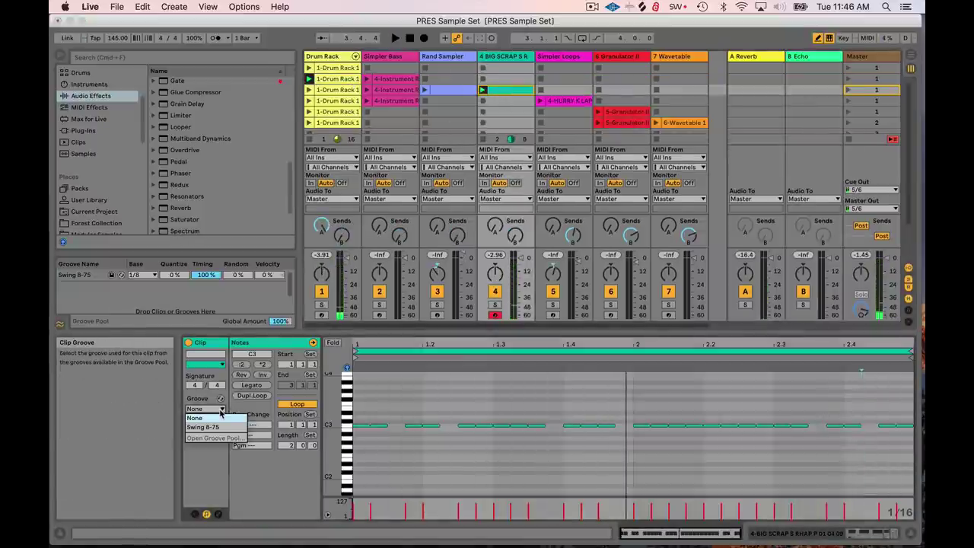
pyautogui.click(223, 428)
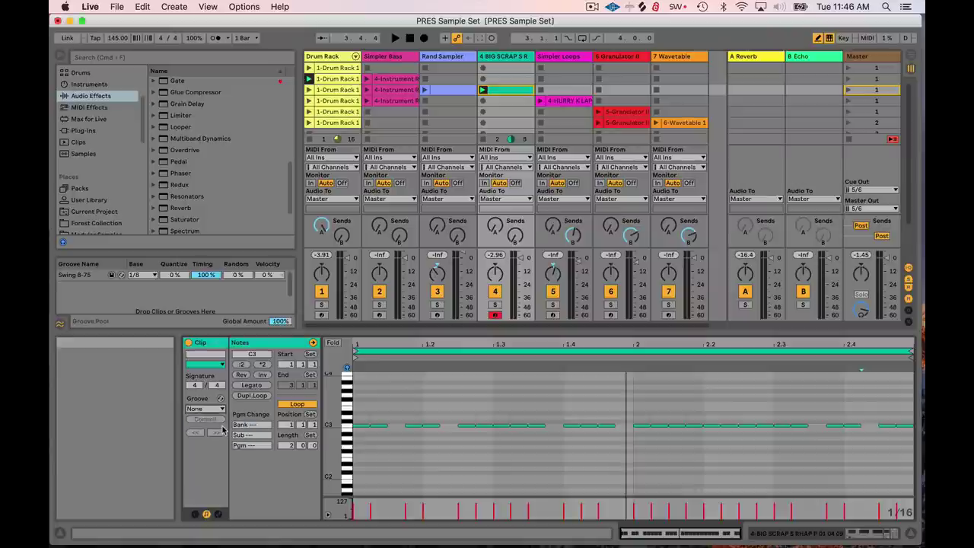
pyautogui.click(481, 90)
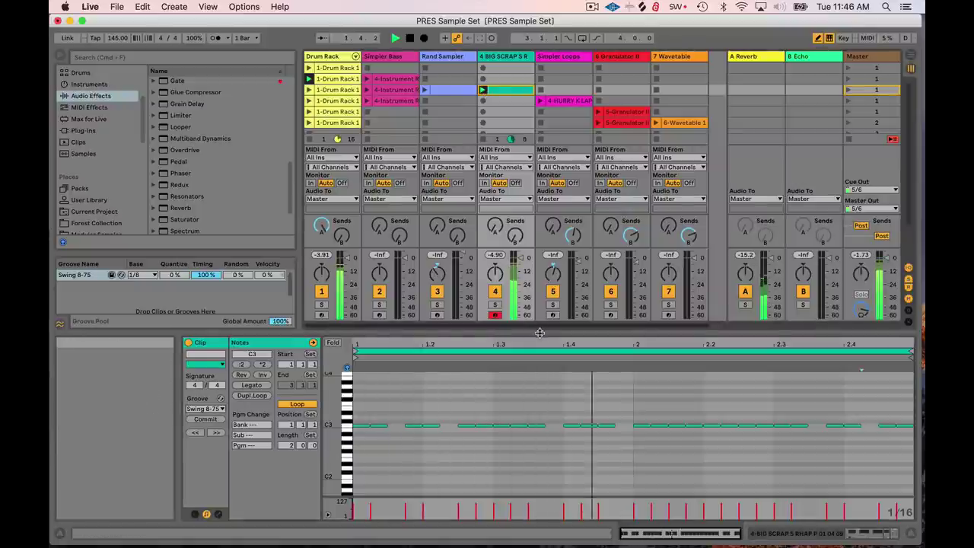
# Step: Shrink the detail view, launch the clip on the Simpler Loops track, and set that track's volume to 0.0 dB
pyautogui.moveTo(539, 333); pyautogui.dragTo(540, 394)
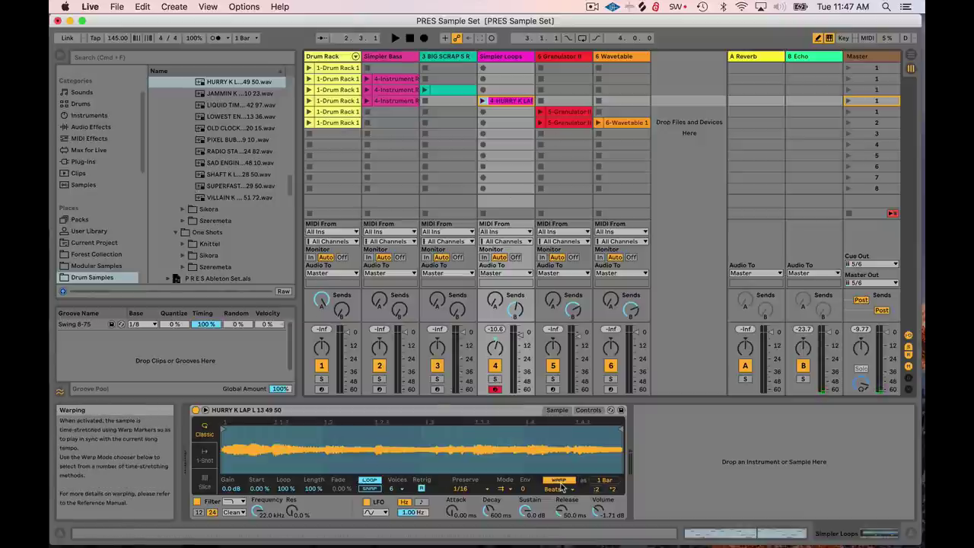
pyautogui.click(481, 100)
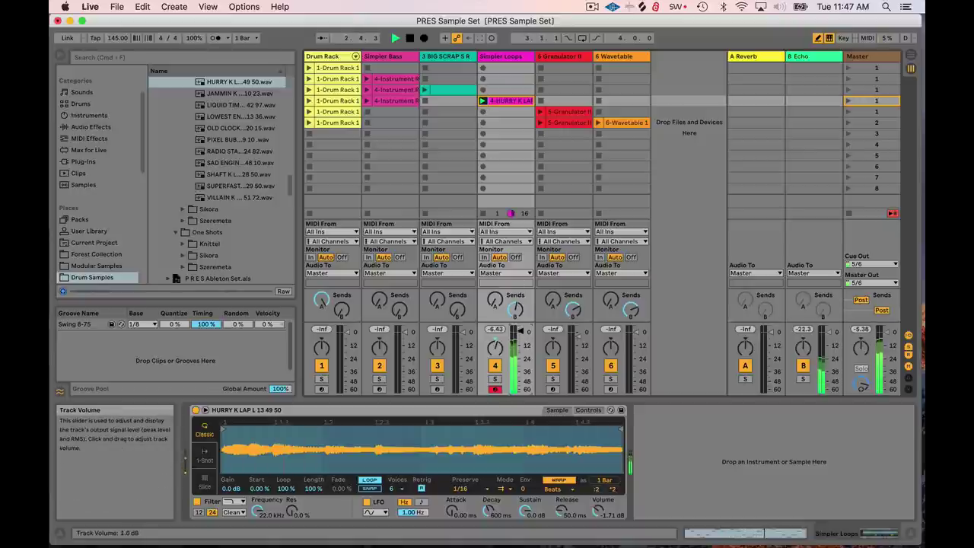
pyautogui.moveTo(520, 330); pyautogui.dragTo(520, 332)
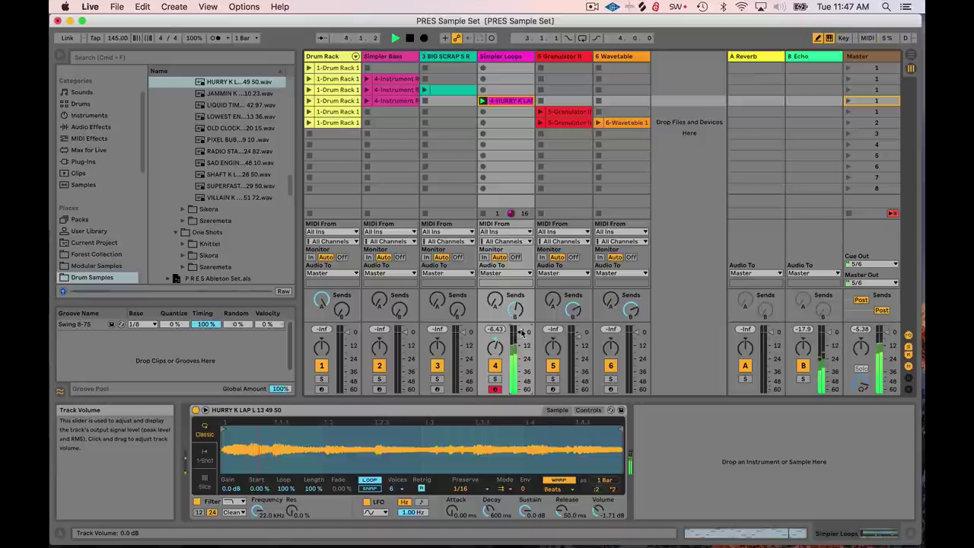
# Step: Insert a MIDI track after Simpler Loops and load the HURRY K LAP L 13 49 50 drum loop into it
pyautogui.rightClick(508, 57)
pyautogui.click(543, 161)
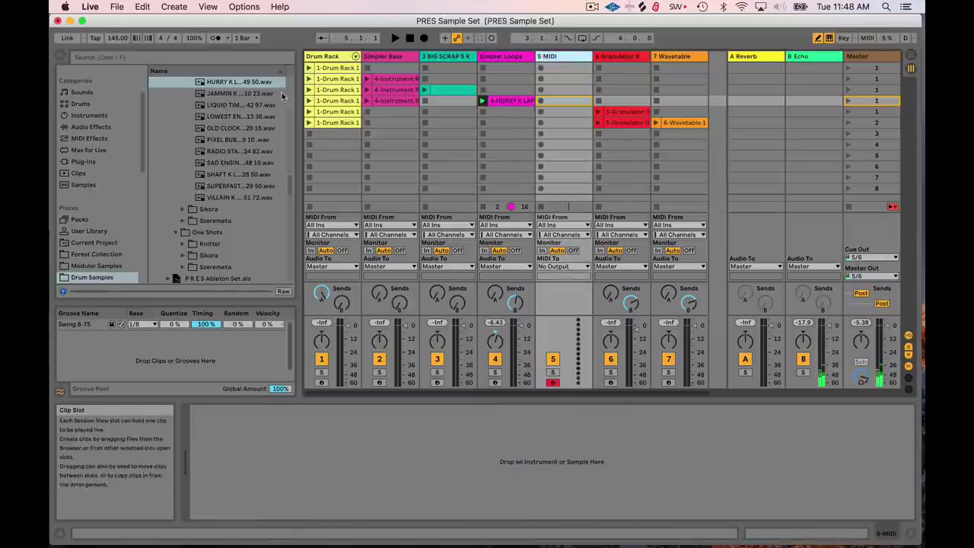
pyautogui.click(232, 85)
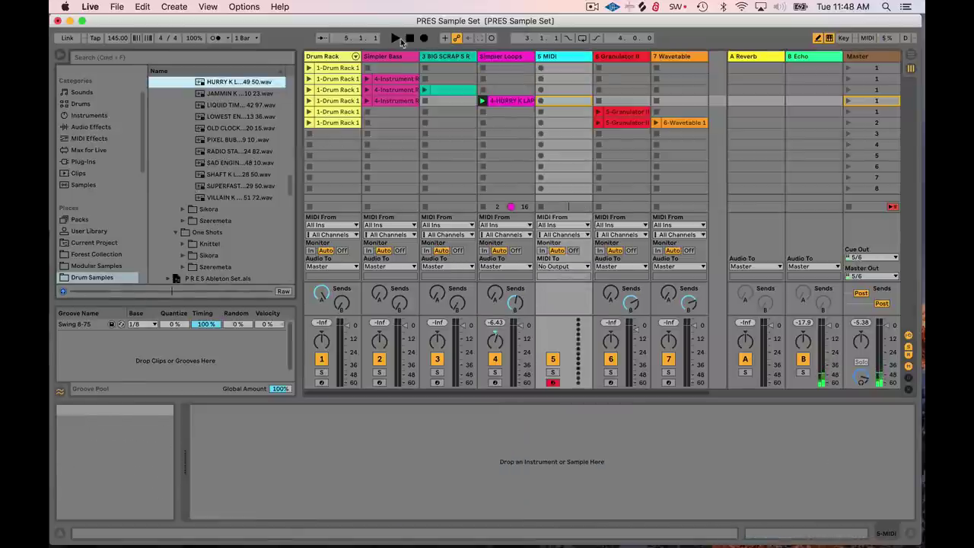
pyautogui.press('Return')
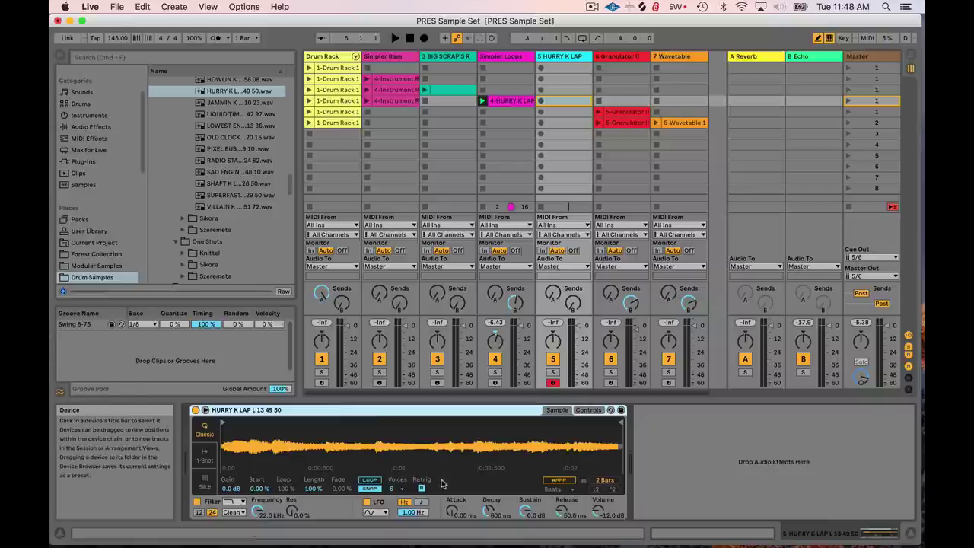
# Step: Enable looping in the new Simpler and audition the looped sample
pyautogui.click(371, 480)
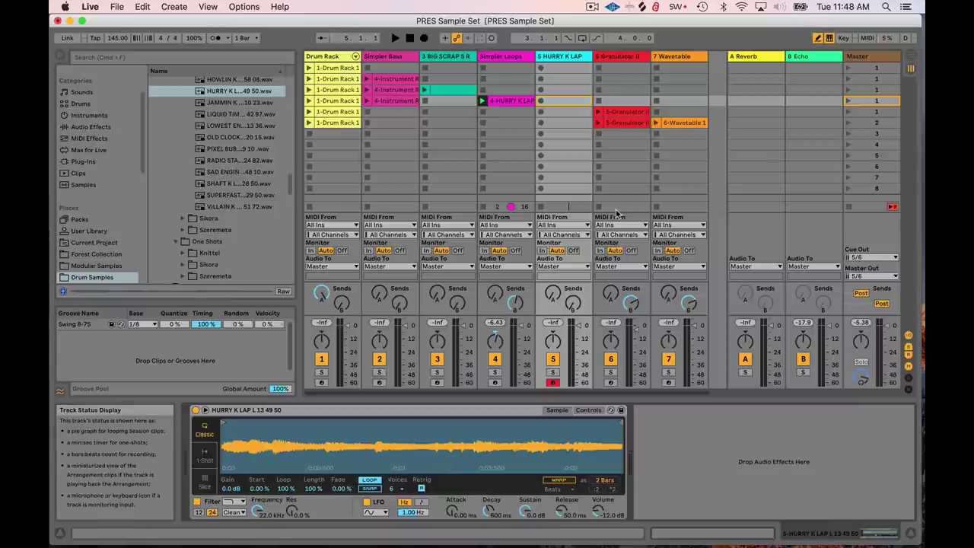
pyautogui.press('a')
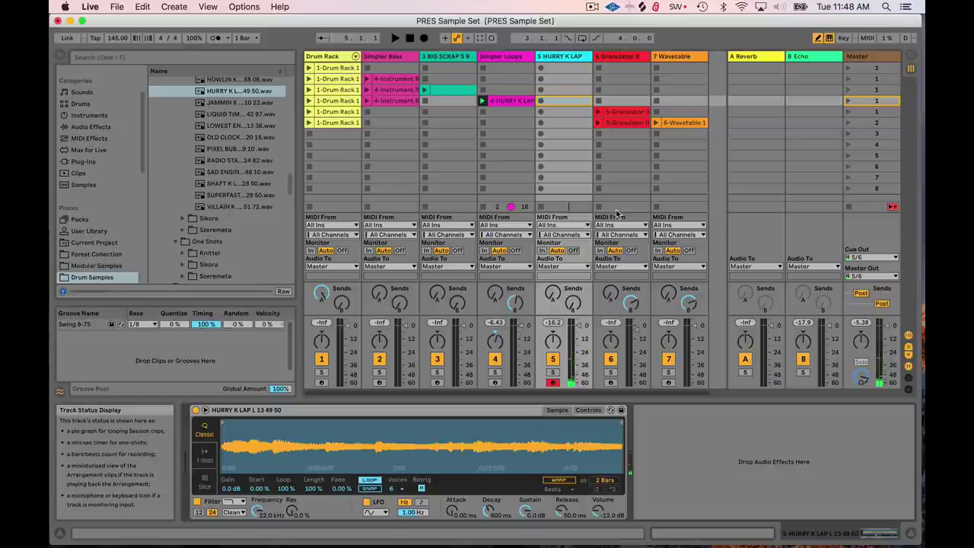
pyautogui.press('a')
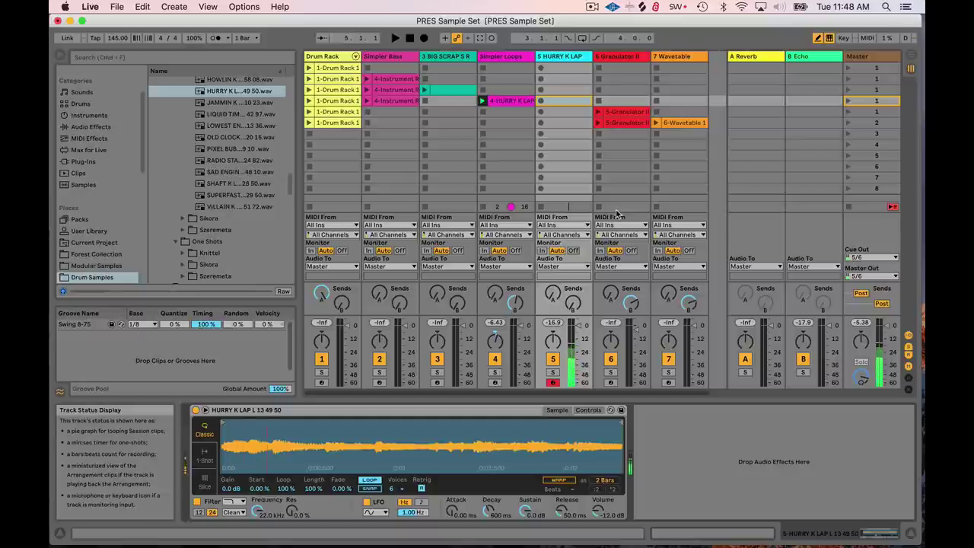
# Step: Warp the sample in Beats mode with transient looping off and envelope at 30, and set Simpler's volume to 0.00 dB
pyautogui.click(559, 481)
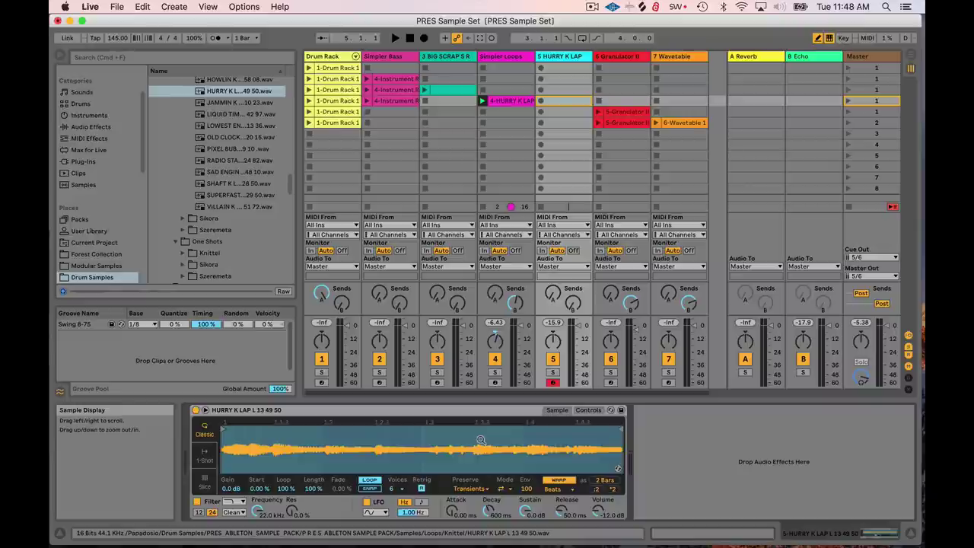
pyautogui.click(475, 488)
pyautogui.click(475, 488)
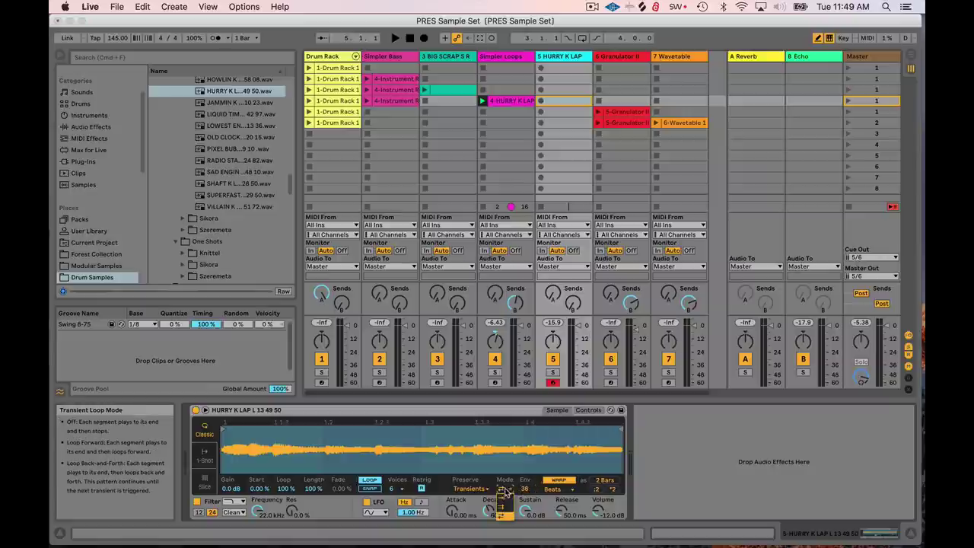
pyautogui.click(502, 489)
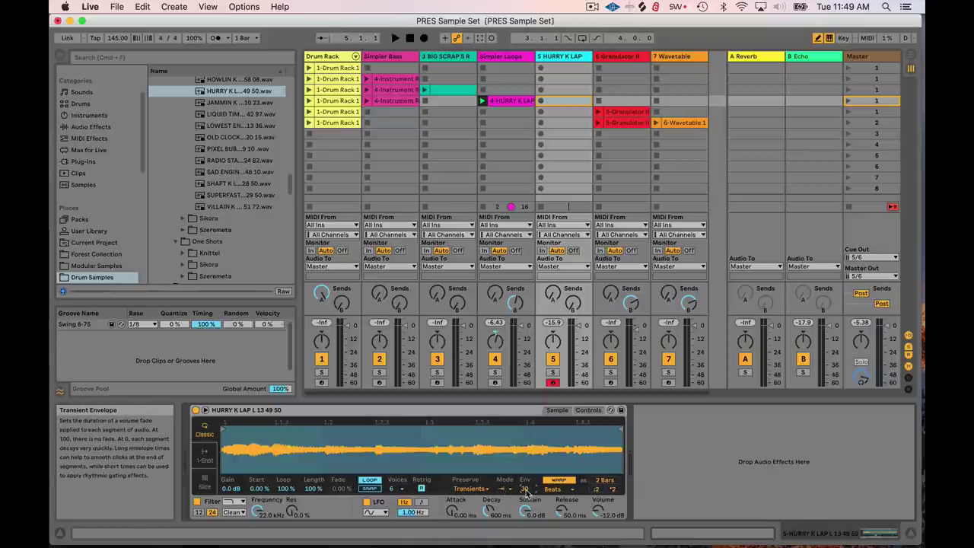
pyautogui.doubleClick(595, 514)
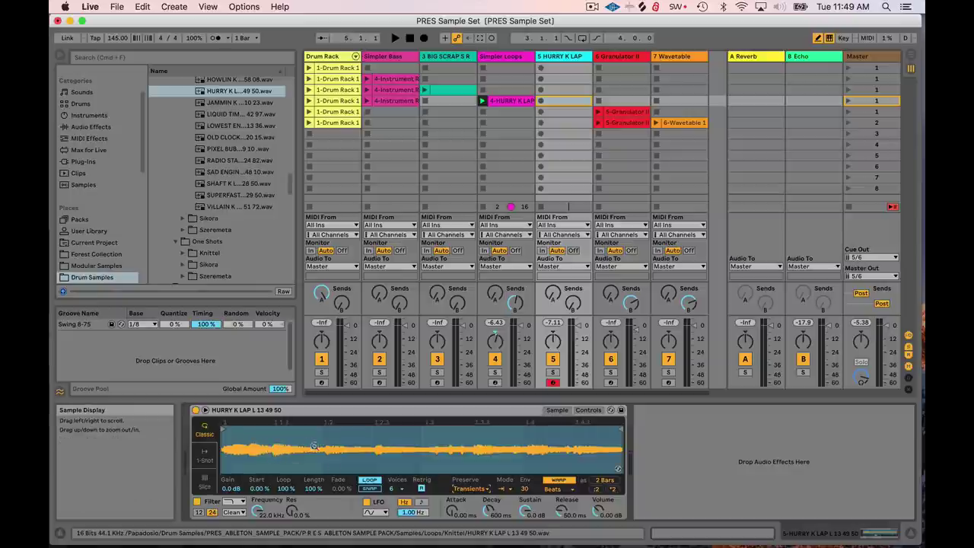
# Step: Set the warp's Preserve value to 1/16 and the transient envelope to 27 while auditioning the sample
pyautogui.click(470, 488)
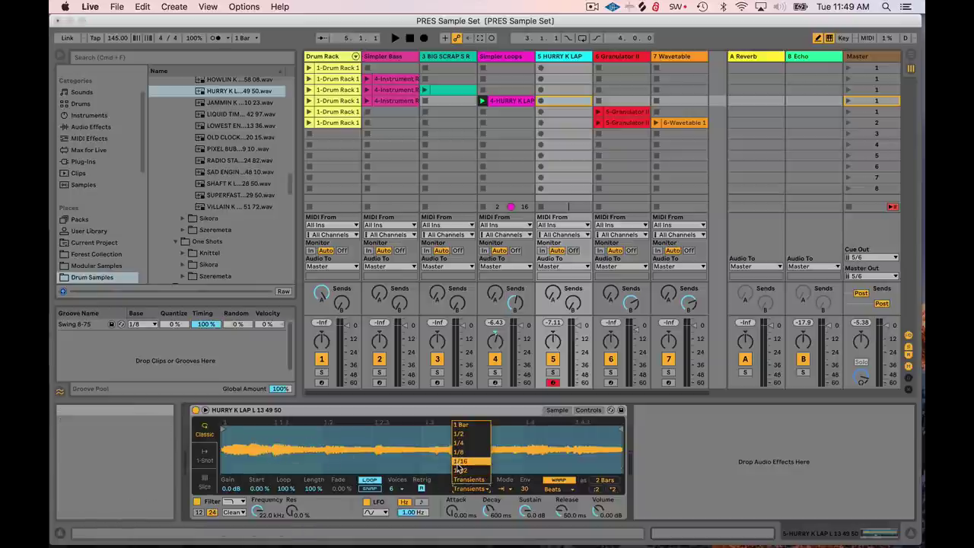
pyautogui.click(460, 462)
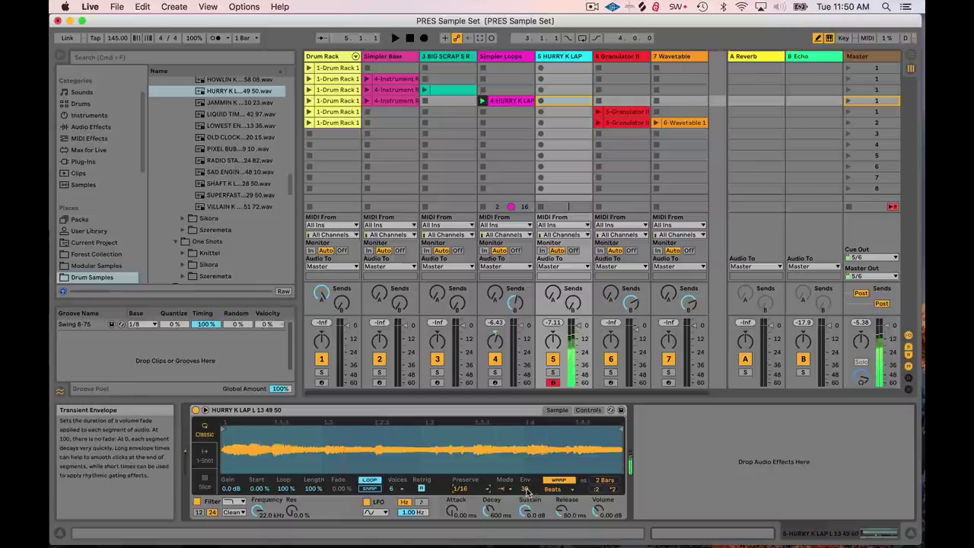
pyautogui.moveTo(526, 489); pyautogui.dragTo(526, 498)
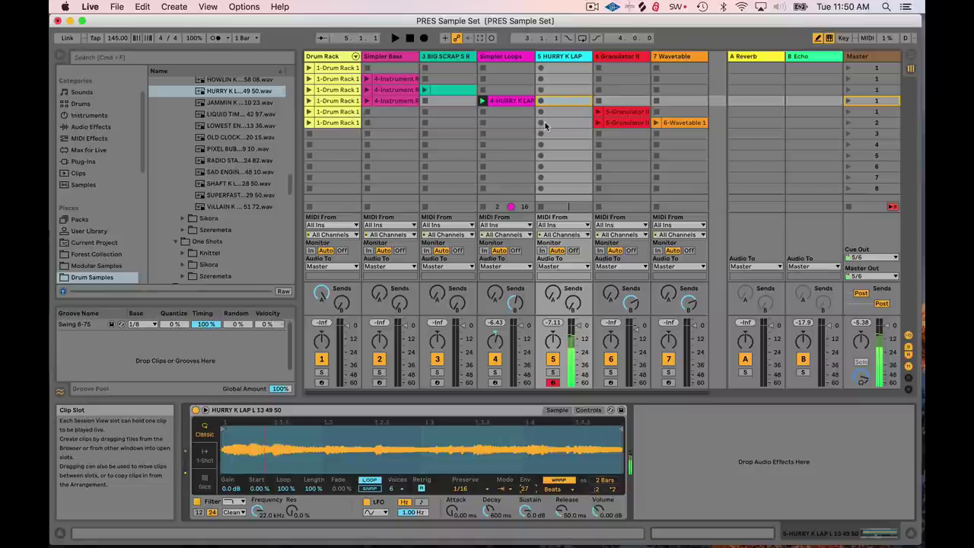
# Step: Play the Simpler Loops clip with its note editor open, and check the B Echo return track
pyautogui.click(483, 101)
pyautogui.doubleClick(503, 101)
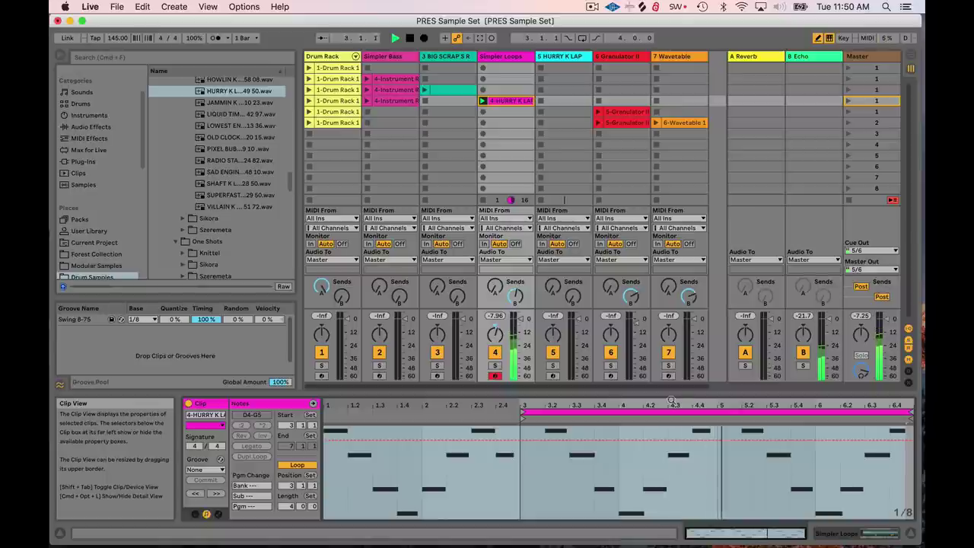
pyautogui.click(410, 39)
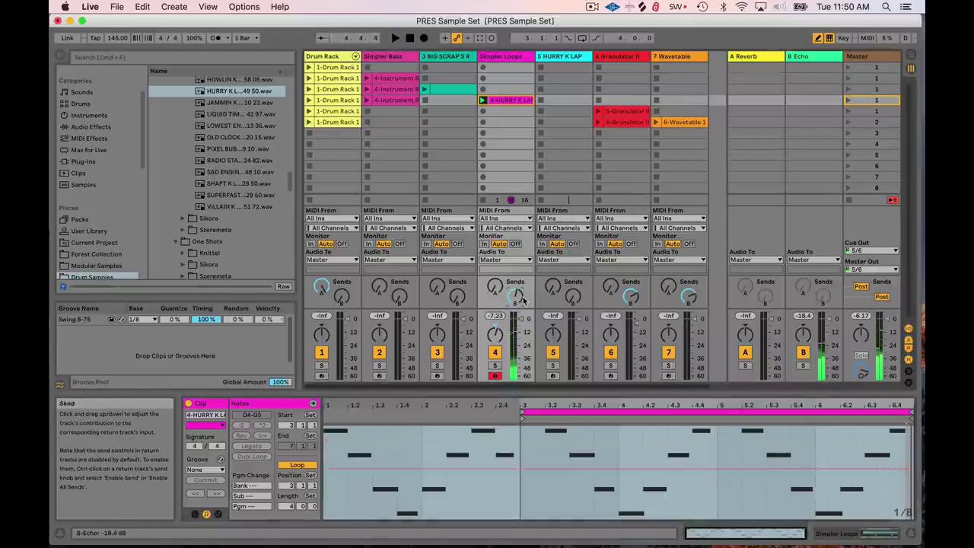
pyautogui.click(813, 58)
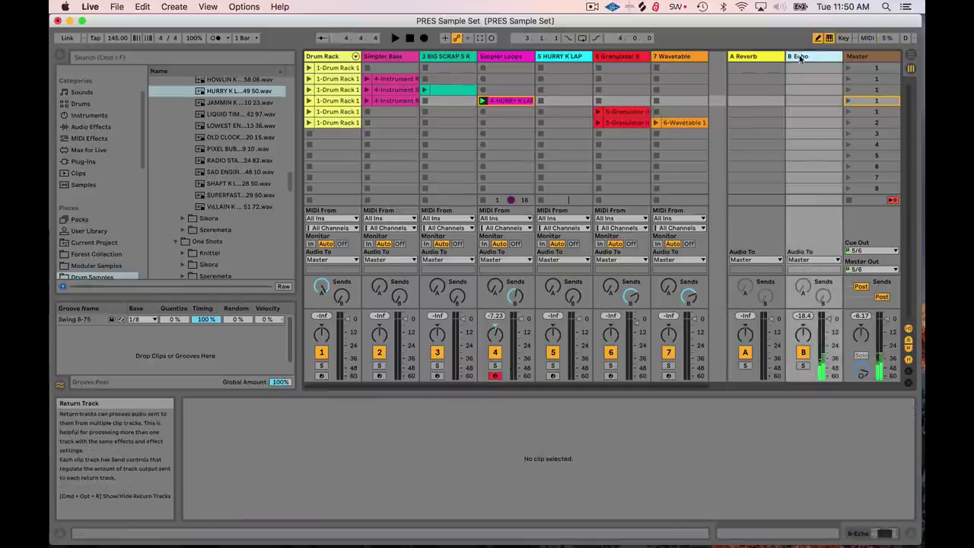
pyautogui.click(513, 57)
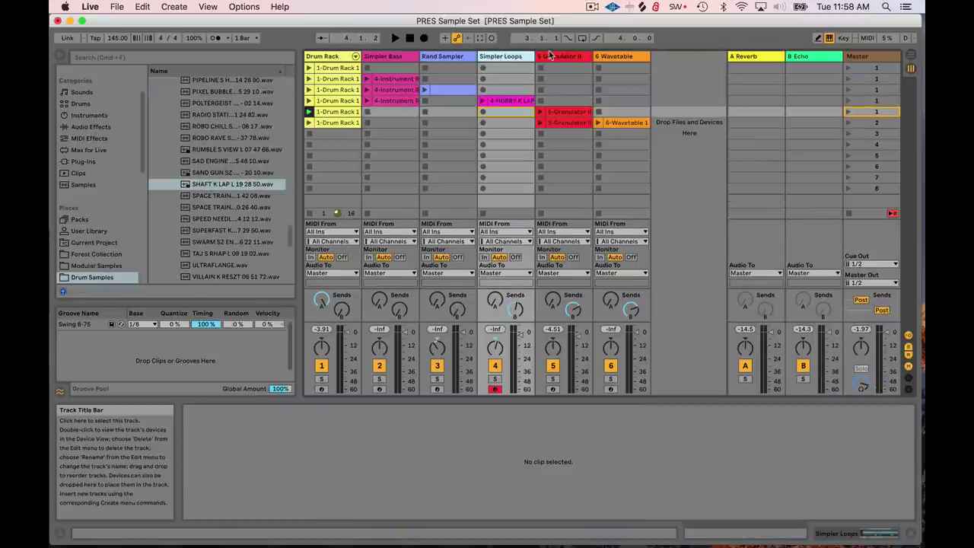
# Step: Play the scene combining the fifth Drum Rack clip with the first Granulator II clip, and insert a MIDI track after Granulator II
pyautogui.click(848, 112)
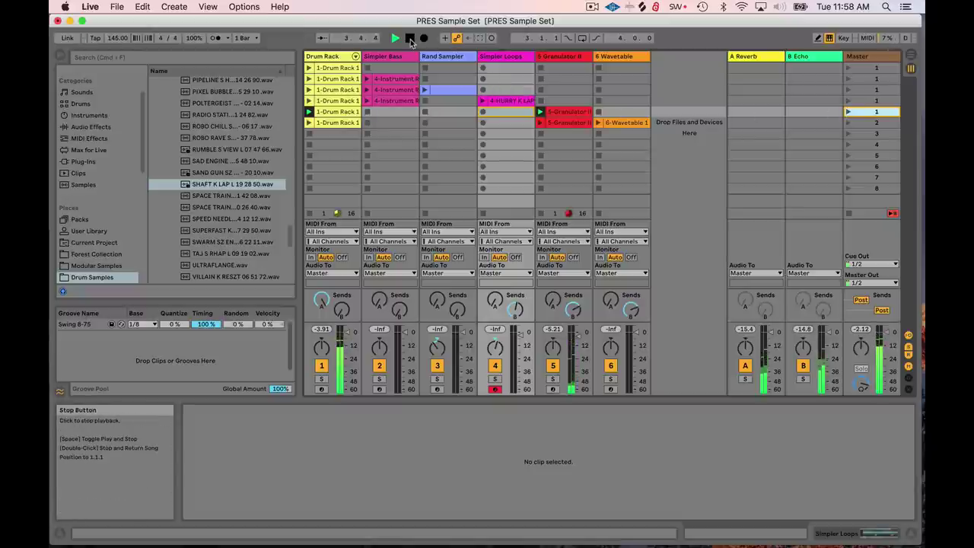
pyautogui.click(556, 57)
pyautogui.rightClick(562, 57)
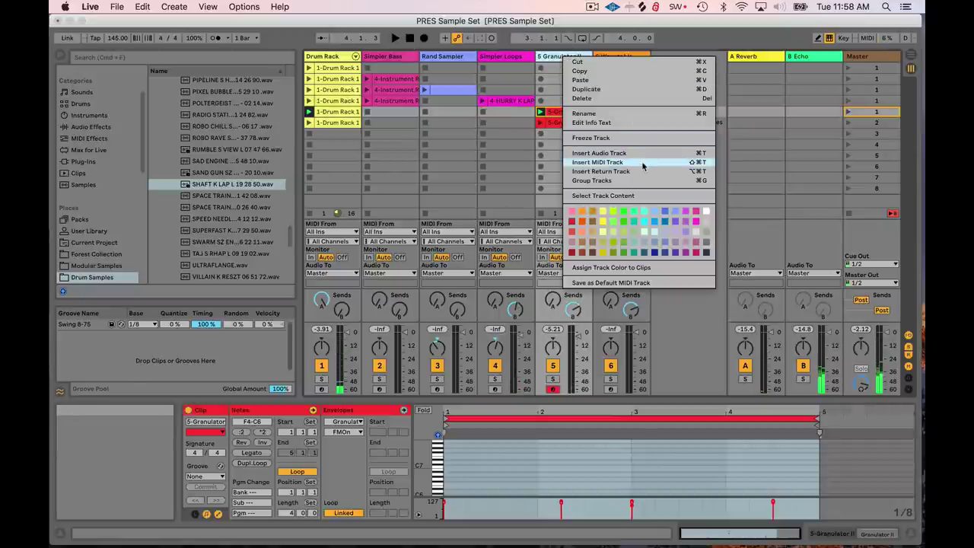
pyautogui.click(644, 165)
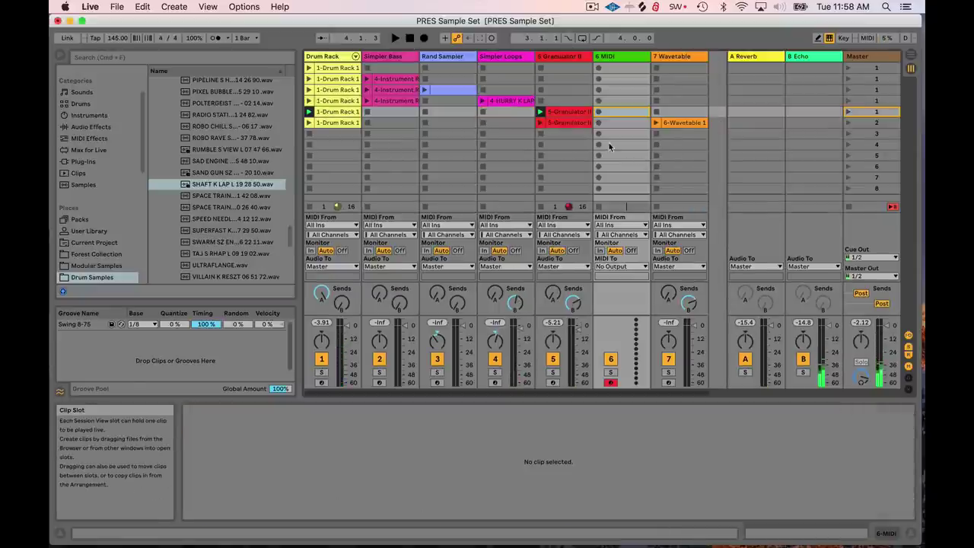
# Step: Load the Max for Live instrument Granulator II onto the new MIDI track
pyautogui.click(88, 150)
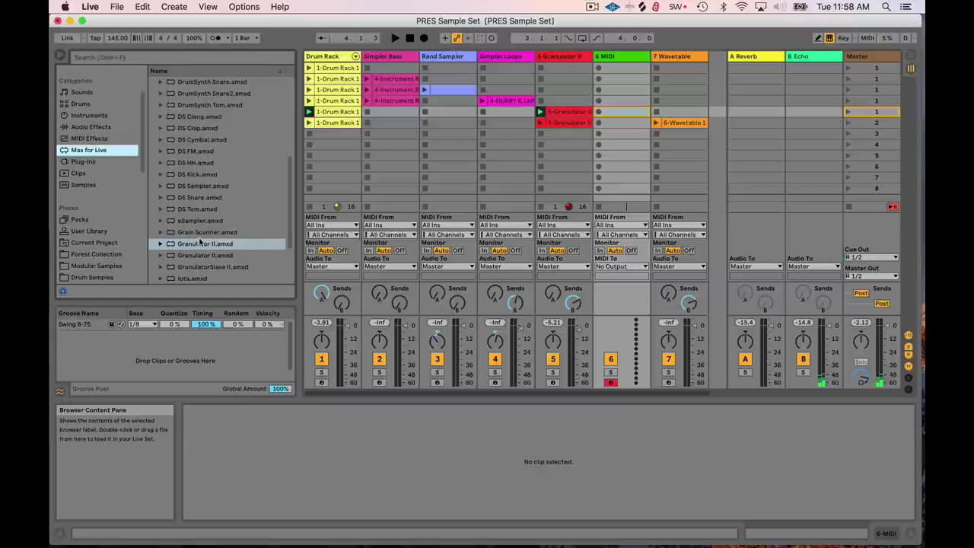
pyautogui.click(213, 242)
pyautogui.doubleClick(212, 242)
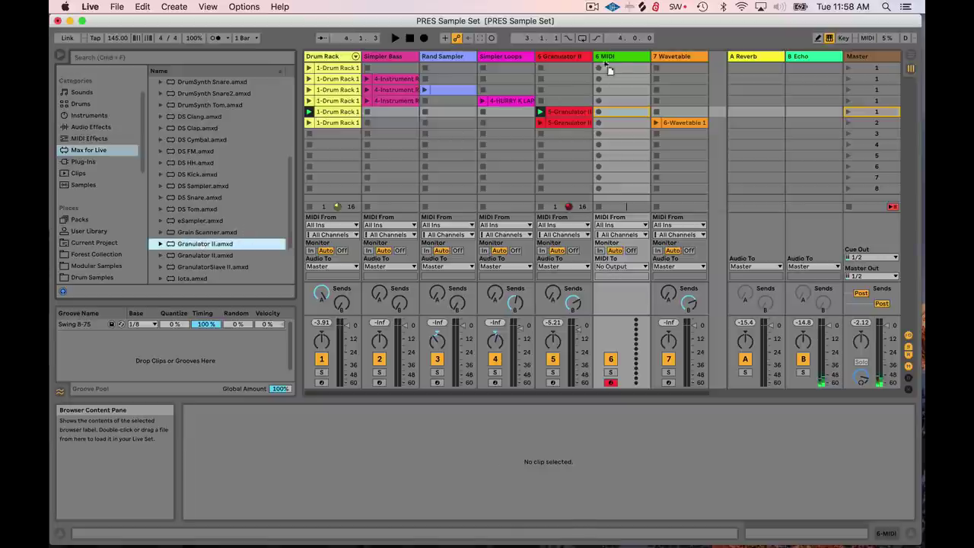
# Step: Load the SHAFT K LAP L 19 28 50 drum sample into the new Granulator II
pyautogui.click(92, 277)
pyautogui.click(212, 184)
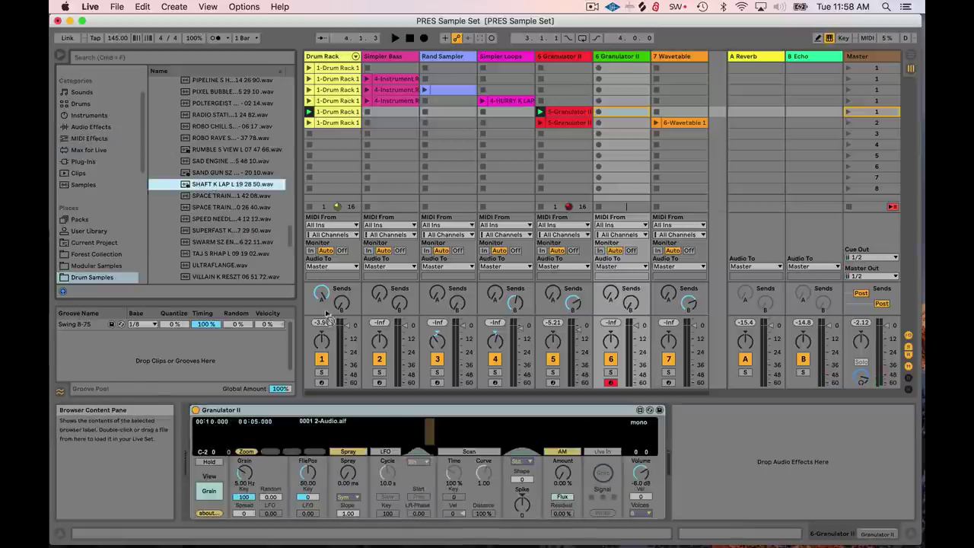
pyautogui.moveTo(373, 406); pyautogui.dragTo(374, 438)
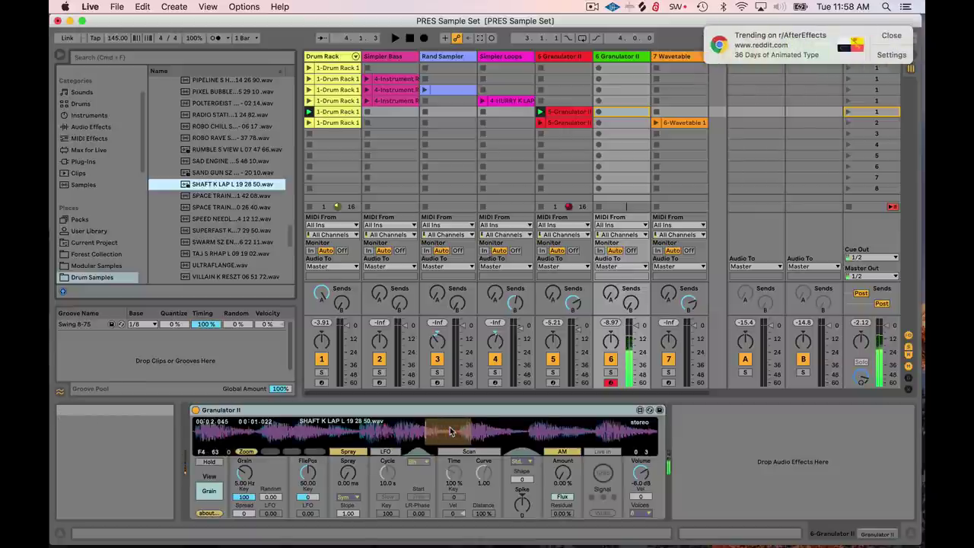
# Step: Set Granulator II's file position to 43.53, grain to 3.72 Hz, spread to 15, spray to 42.0 ms and spike to 28
pyautogui.moveTo(450, 432); pyautogui.dragTo(422, 432)
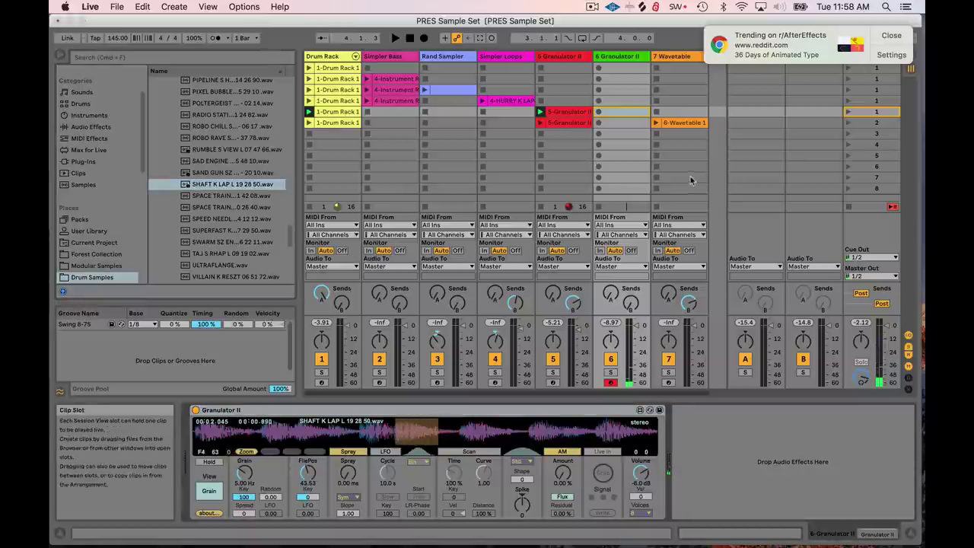
pyautogui.click(888, 36)
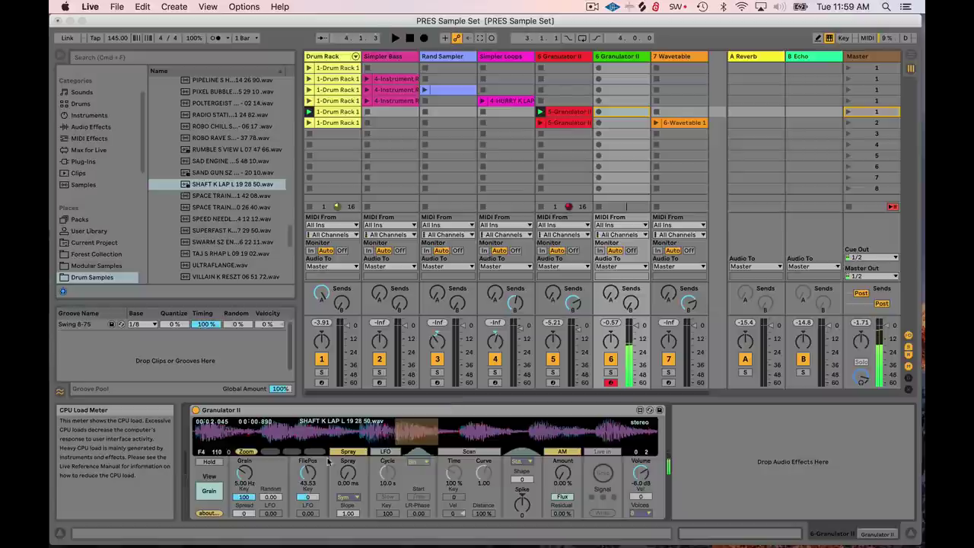
pyautogui.moveTo(245, 477); pyautogui.dragTo(245, 492)
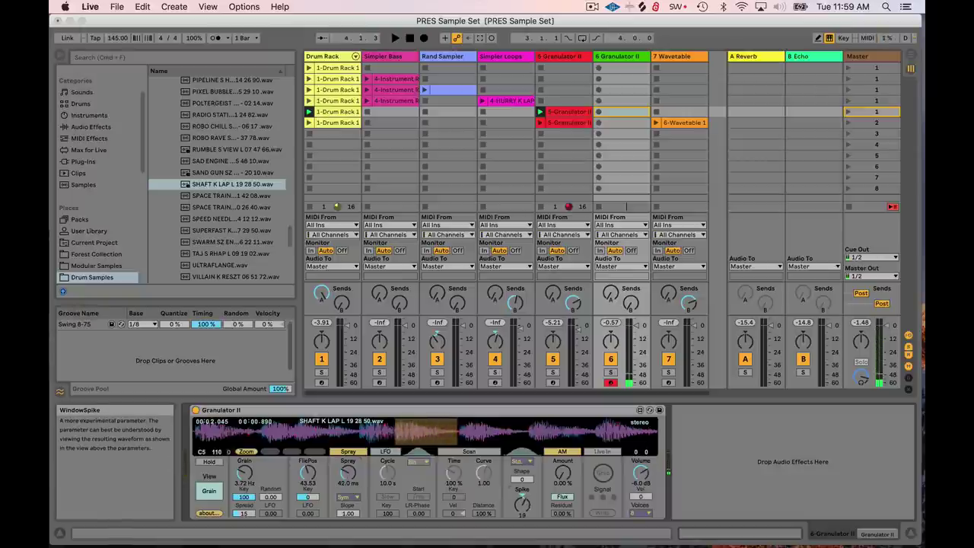
pyautogui.moveTo(522, 504); pyautogui.dragTo(522, 507)
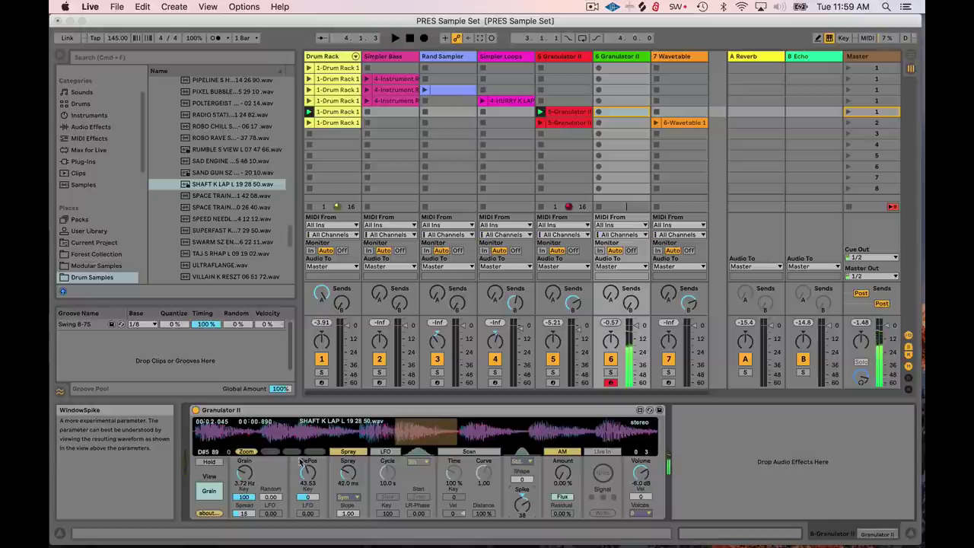
# Step: Enable FM in Granulator II with an amount of 19.22 and set Filter A's frequency to 2.58 kHz
pyautogui.click(209, 490)
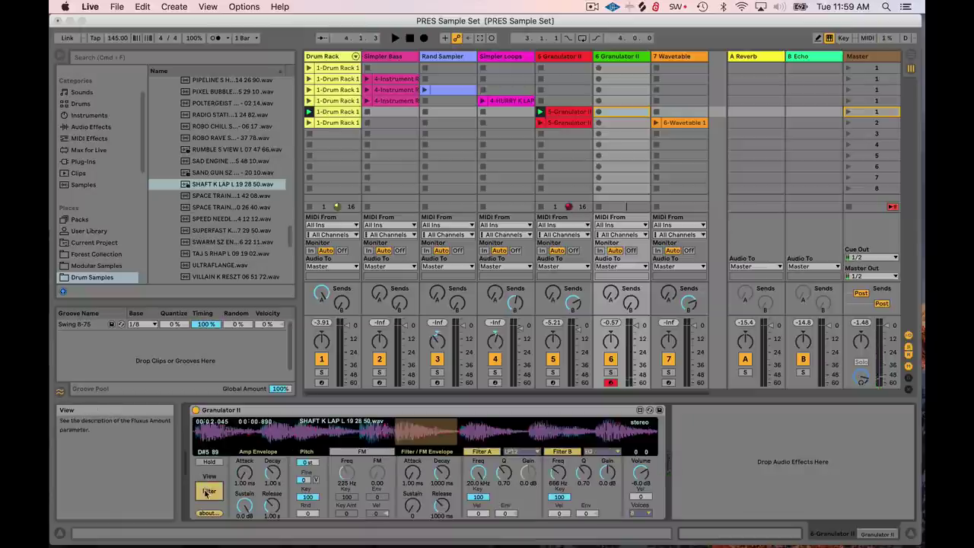
pyautogui.click(366, 451)
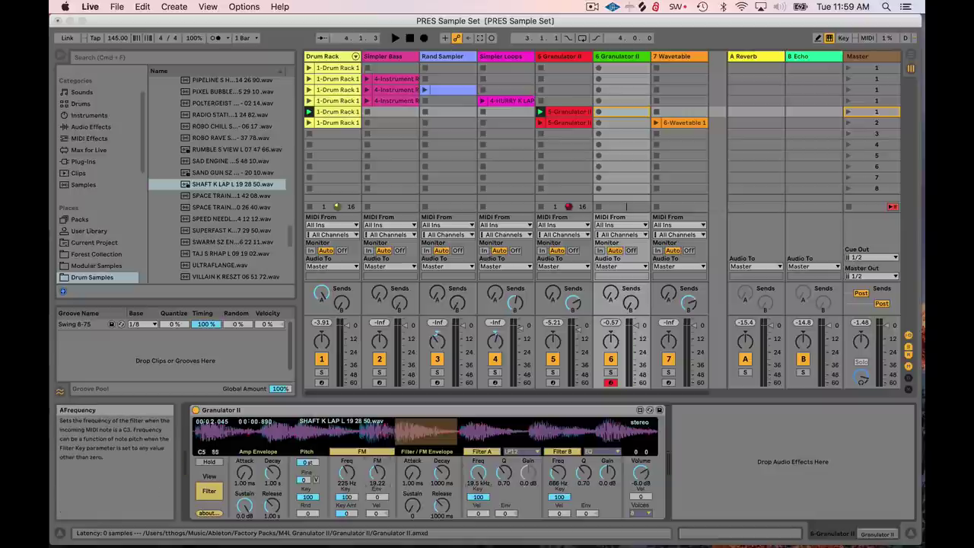
pyautogui.moveTo(478, 473); pyautogui.dragTo(479, 496)
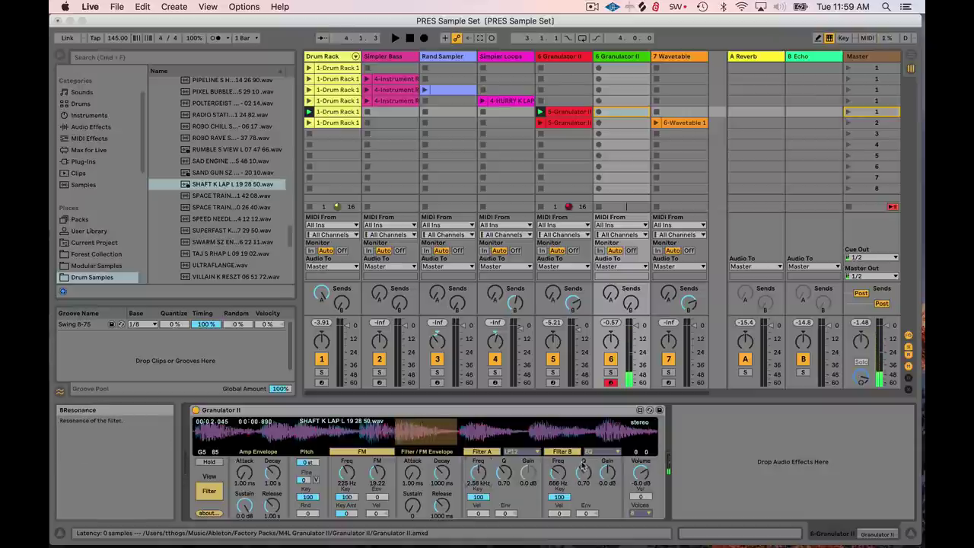
# Step: Set Granulator II's Filter B to HP12 at 146 Hz and raise the track's send to Echo
pyautogui.click(595, 452)
pyautogui.click(598, 472)
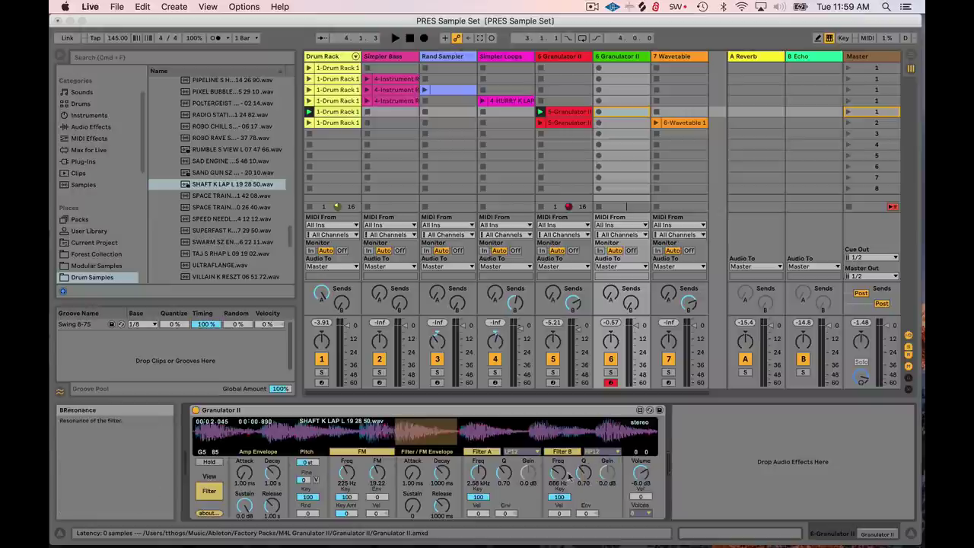
pyautogui.moveTo(558, 472); pyautogui.dragTo(558, 495)
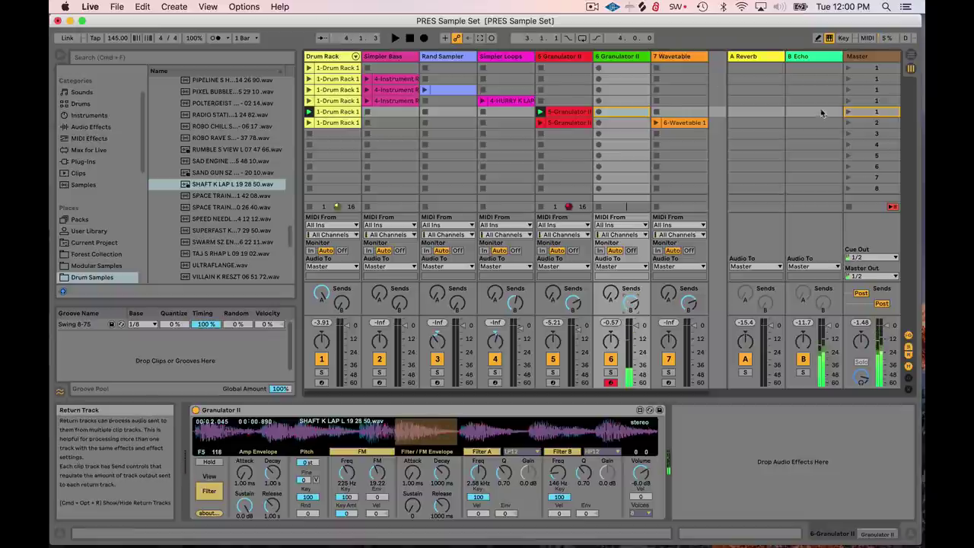
# Step: Audition the new granular sound over the scene with the fifth Drum Rack clip, and stop playback
pyautogui.click(848, 112)
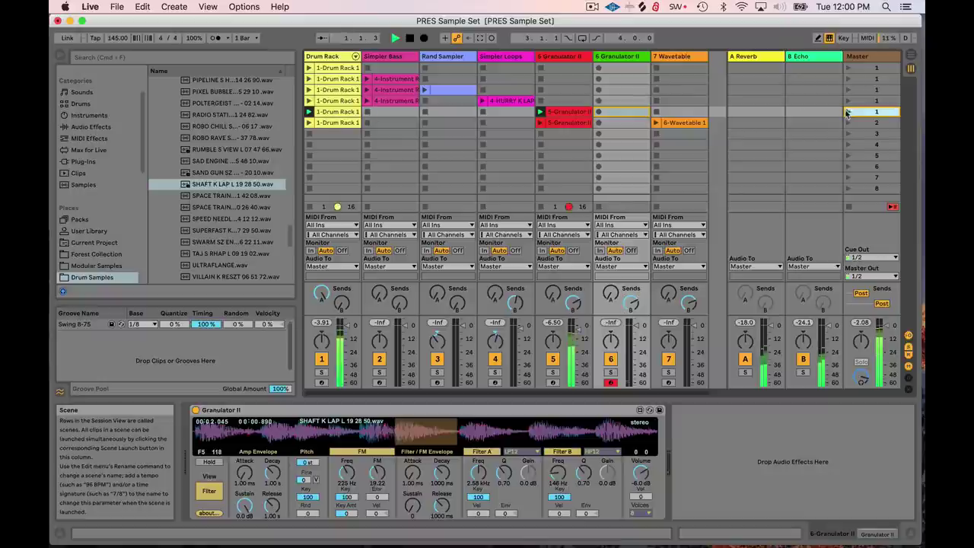
pyautogui.click(410, 38)
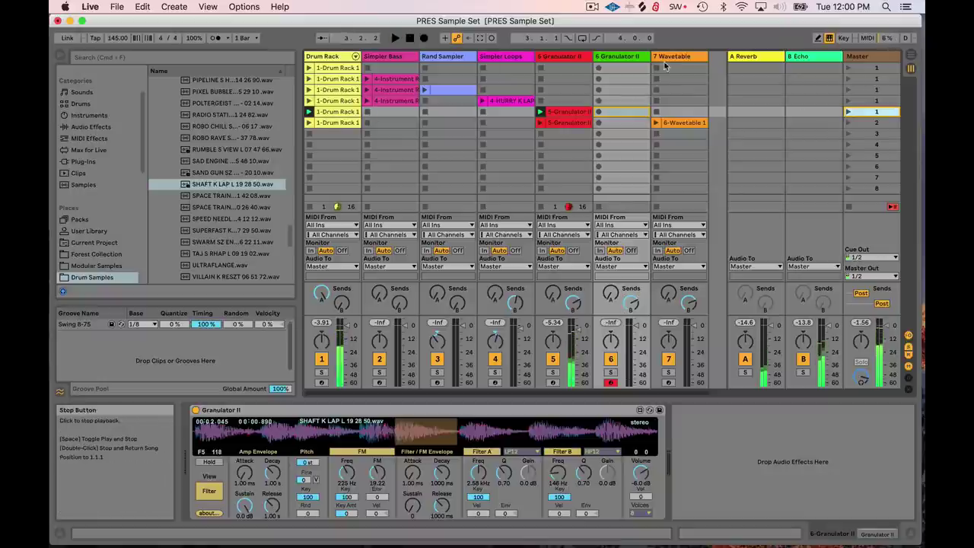
# Step: Cut the second Granulator II track from the set and select the Wavetable track
pyautogui.rightClick(615, 59)
pyautogui.click(613, 57)
pyautogui.rightClick(608, 57)
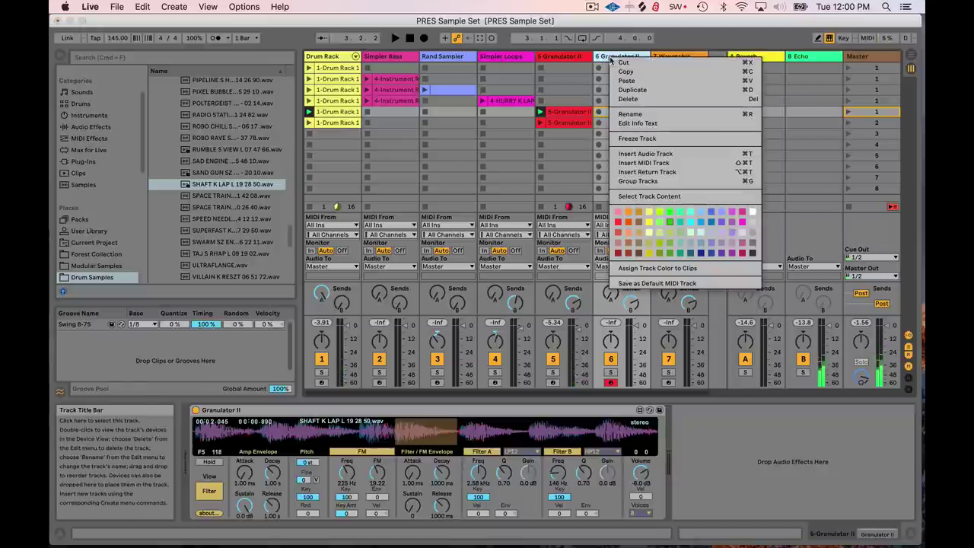
pyautogui.click(617, 62)
pyautogui.press('Left')
pyautogui.click(619, 58)
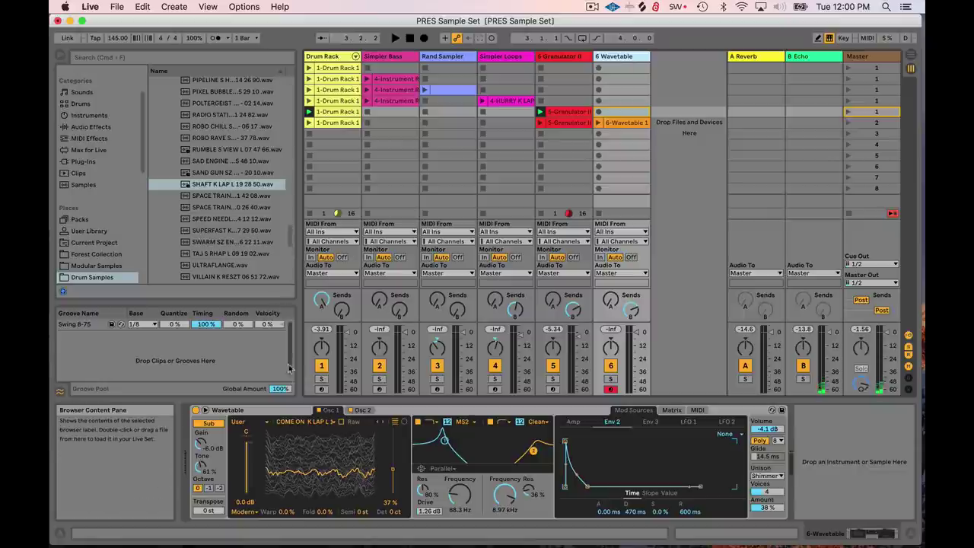
# Step: Play the scene combining the sixth Drum Rack clip with the second Granulator II clip and the Wavetable clip
pyautogui.scroll(5, 225, 160)
pyautogui.scroll(4, 226, 160)
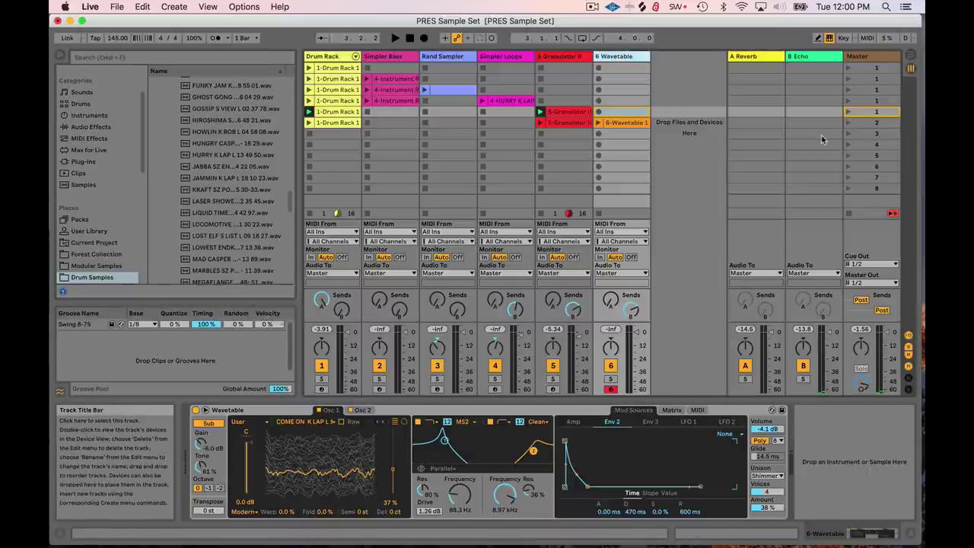
pyautogui.click(847, 122)
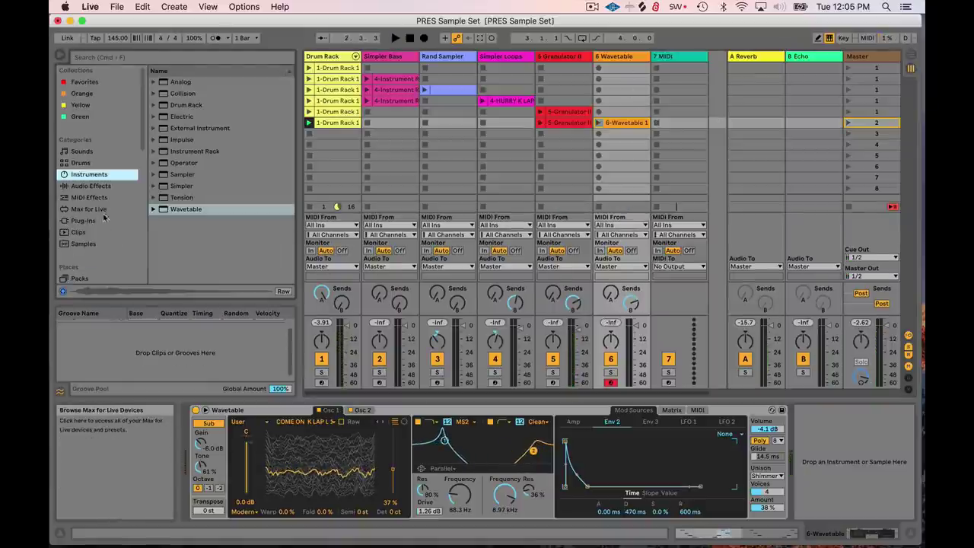
# Step: Load the Wavetable instrument onto the empty MIDI track 7
pyautogui.click(186, 208)
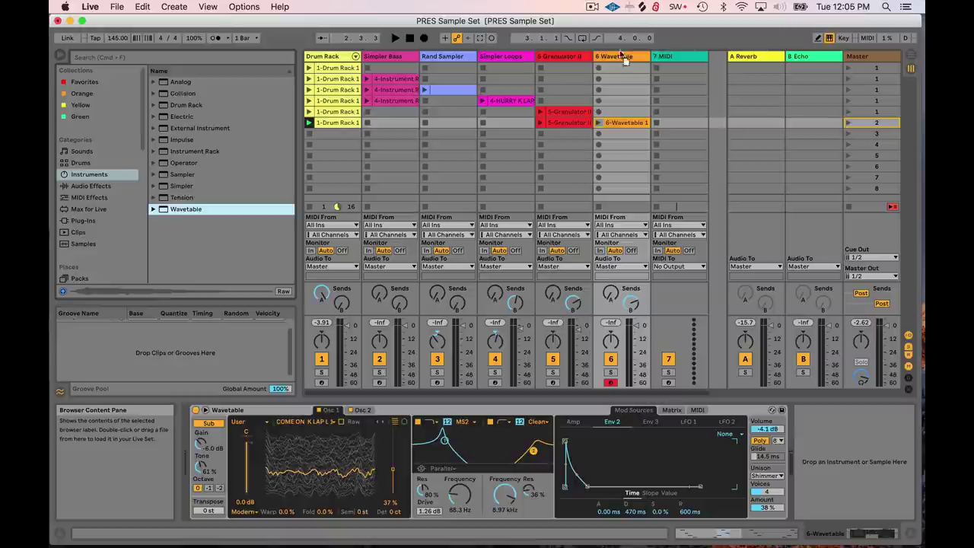
pyautogui.doubleClick(673, 65)
# Step: Preview S LIST FX, S RHAP FX, S VOY FX, SZ ENTER FX and SZ AGNT samples in the Drum Samples folder
pyautogui.scroll(-3, 99, 244)
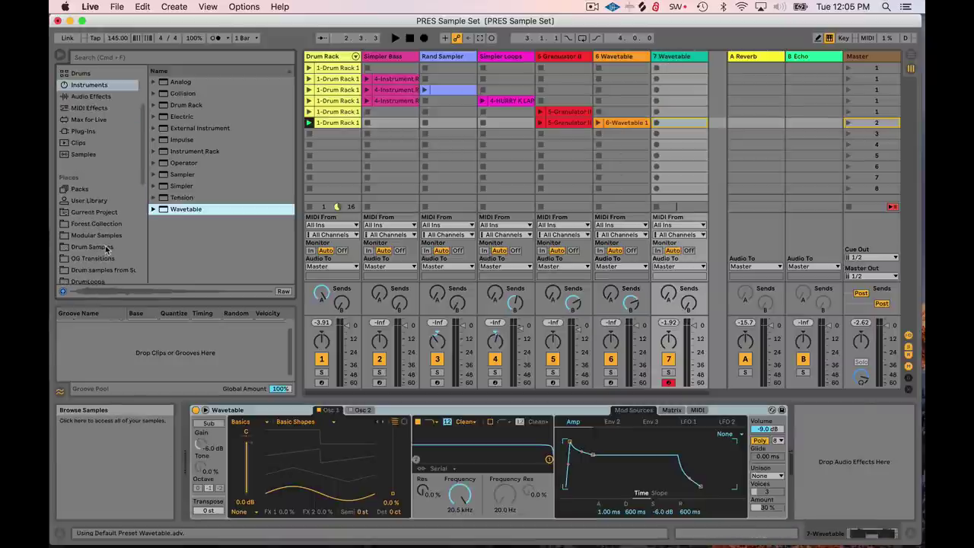
pyautogui.click(97, 241)
pyautogui.scroll(-5, 219, 231)
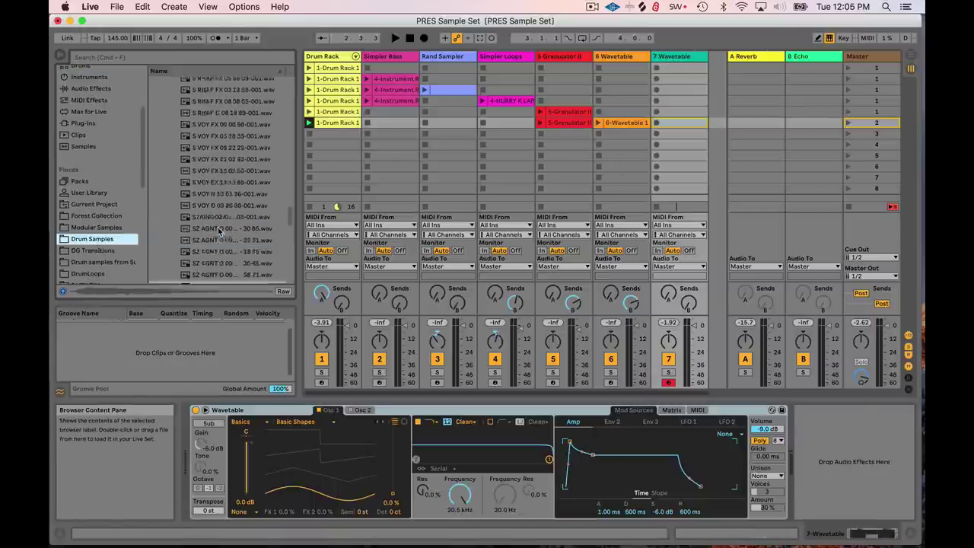
pyautogui.scroll(1, 220, 220)
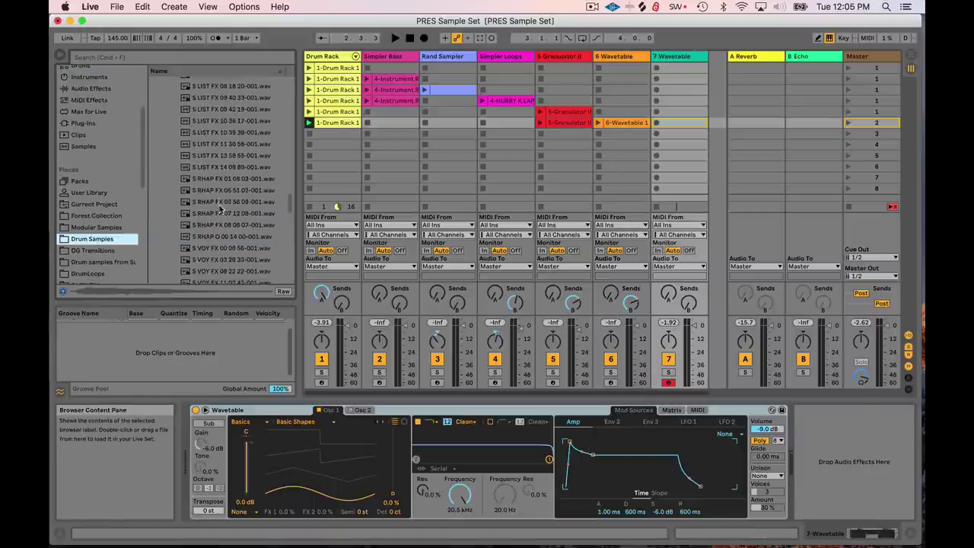
pyautogui.click(224, 156)
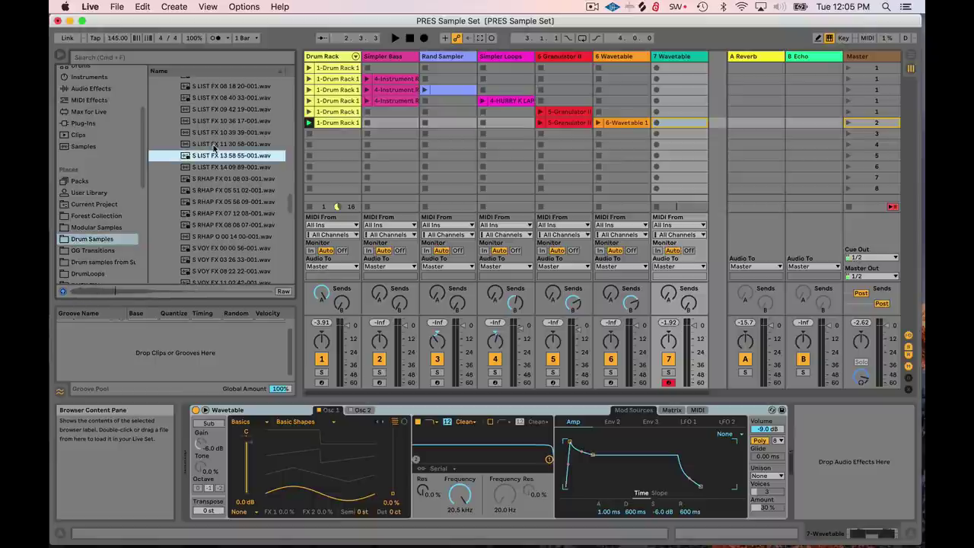
pyautogui.click(218, 111)
pyautogui.click(228, 180)
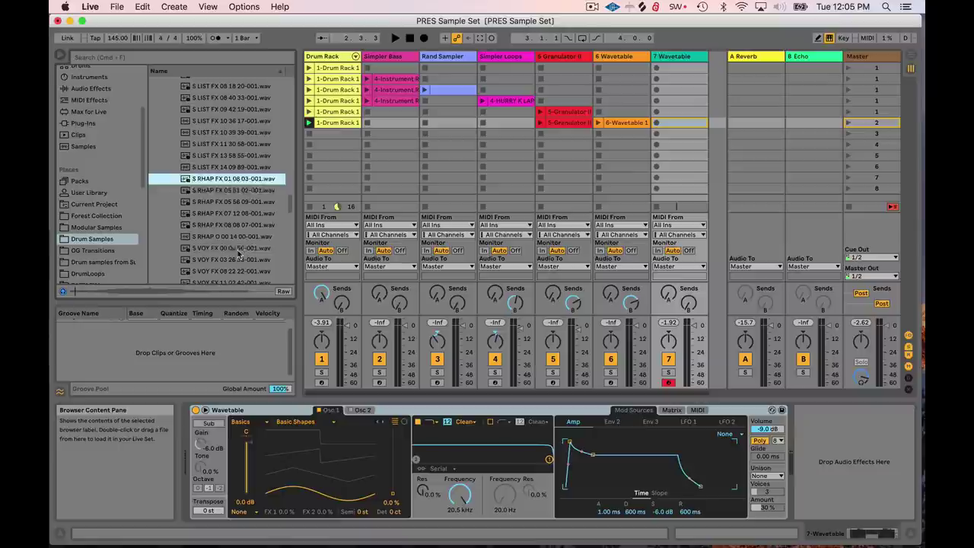
pyautogui.click(241, 249)
pyautogui.scroll(-5, 211, 251)
pyautogui.click(220, 242)
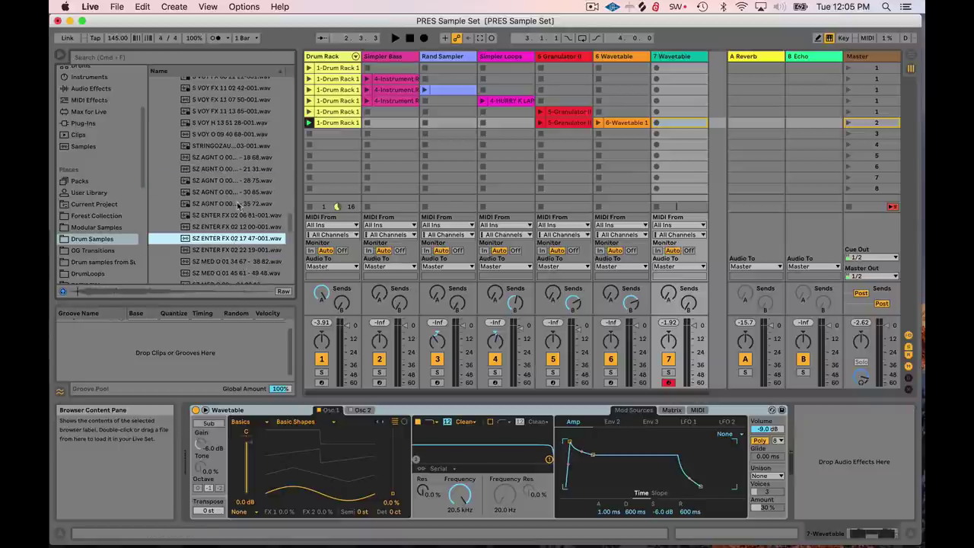
pyautogui.scroll(-1, 234, 199)
pyautogui.click(214, 162)
pyautogui.click(232, 196)
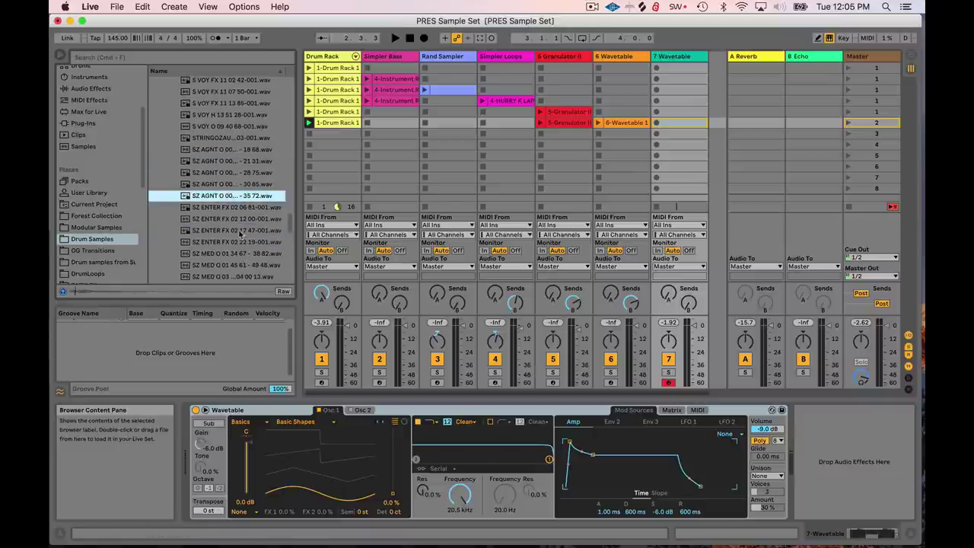
# Step: Load the SZ MED O 01 34 67 - 38 82 sample as Oscillator 1's wavetable and set its position to 37%
pyautogui.click(229, 254)
pyautogui.scroll(-1, 231, 231)
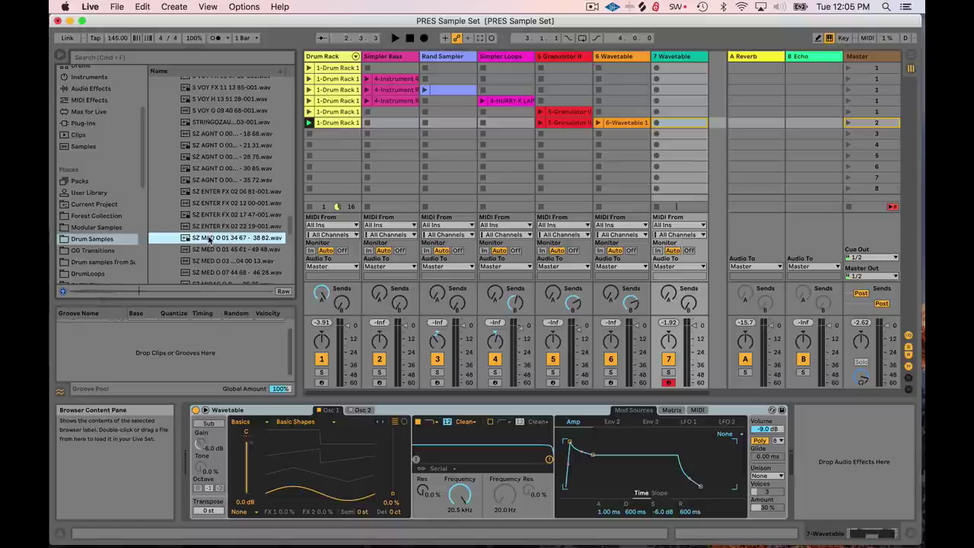
pyautogui.moveTo(209, 239); pyautogui.dragTo(314, 460)
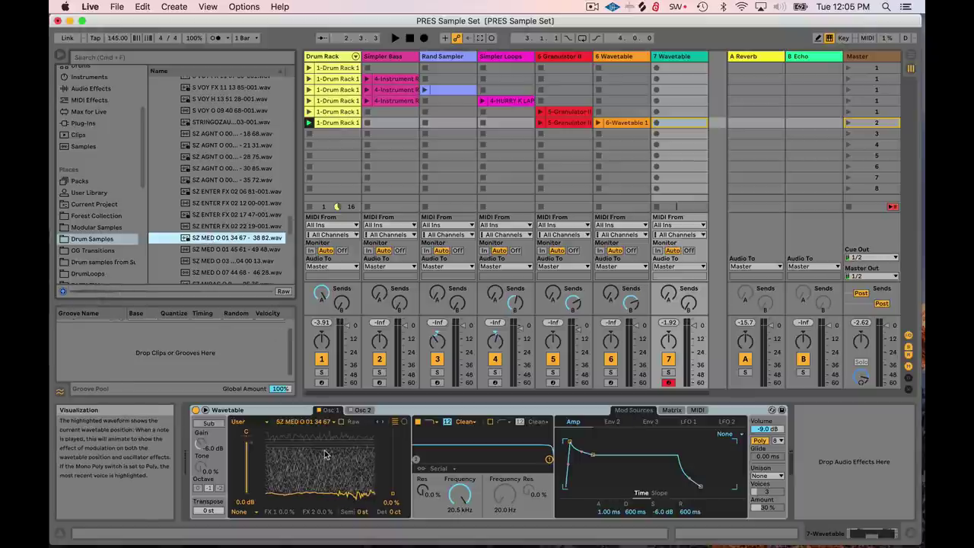
pyautogui.moveTo(392, 492); pyautogui.dragTo(393, 469)
# Step: Load the SZ TRIC O 07 55 29 - 58 81 sample as Oscillator 2's wavetable and set its position to 49%
pyautogui.scroll(-3, 239, 250)
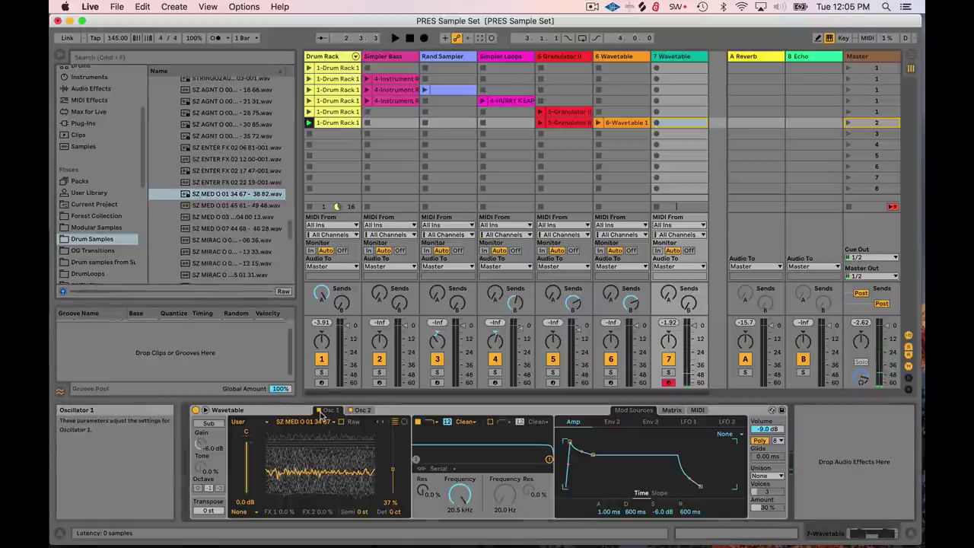
pyautogui.click(360, 410)
pyautogui.scroll(-1, 228, 228)
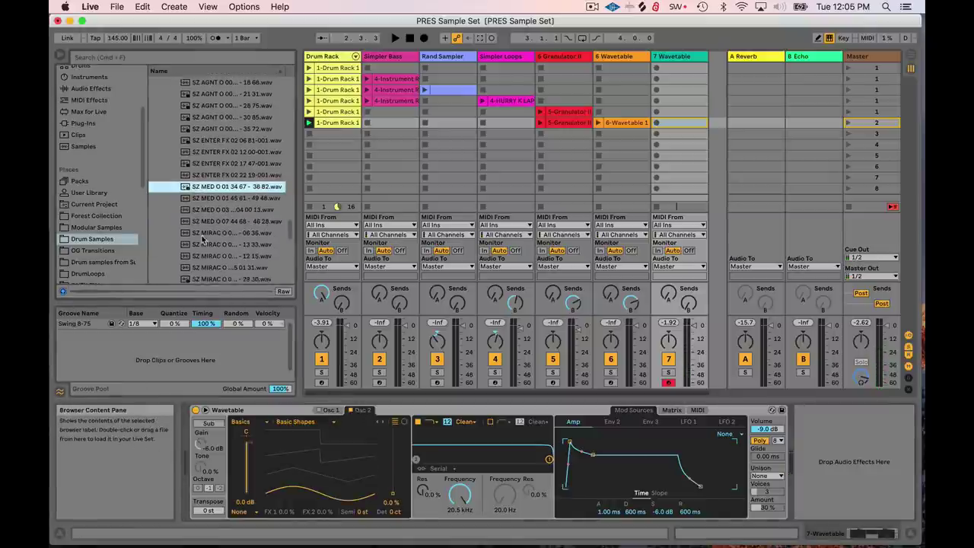
pyautogui.scroll(-10, 234, 262)
pyautogui.click(244, 264)
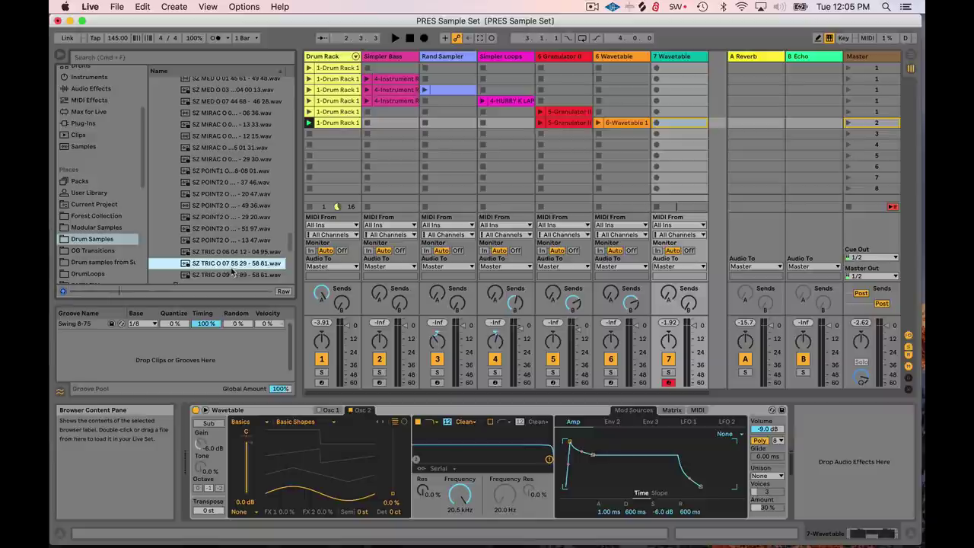
pyautogui.moveTo(261, 307); pyautogui.dragTo(320, 457)
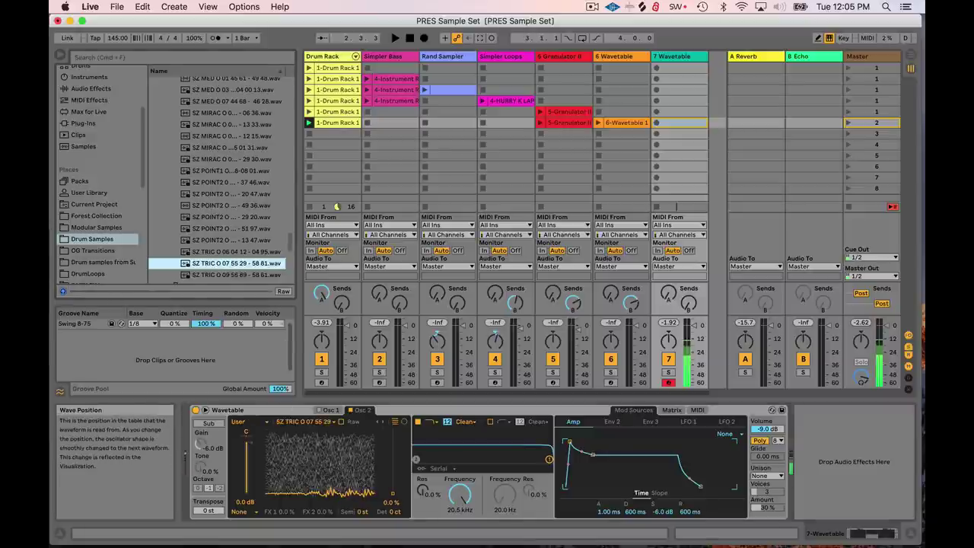
# Step: Modulate Oscillator 1's position, set to 39%, with LFO 1 by 30, and Oscillator 2's position, set to 46%, with LFO 2 by 31
pyautogui.click(329, 410)
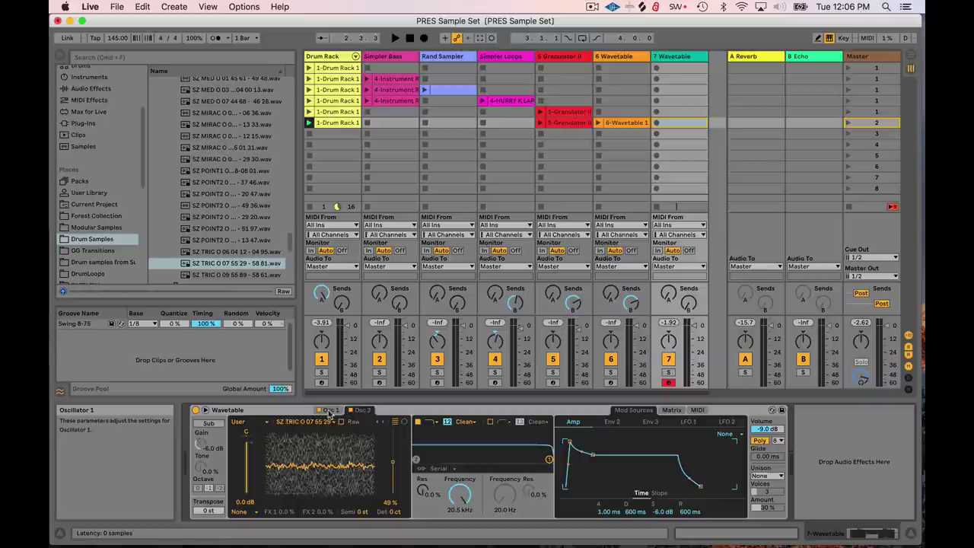
pyautogui.click(668, 411)
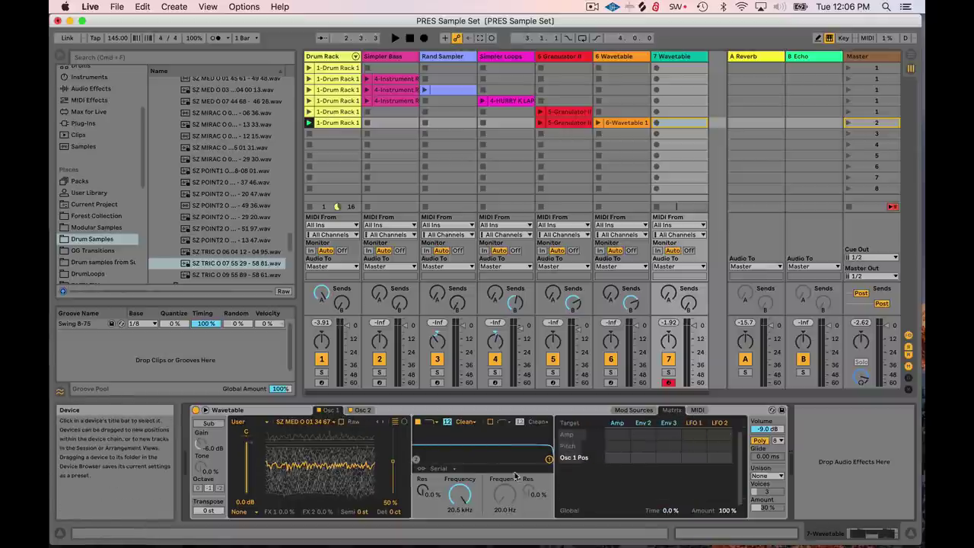
pyautogui.moveTo(392, 461)
pyautogui.mouseDown()
pyautogui.moveTo(392, 481)
pyautogui.moveTo(392, 469)
pyautogui.mouseUp()
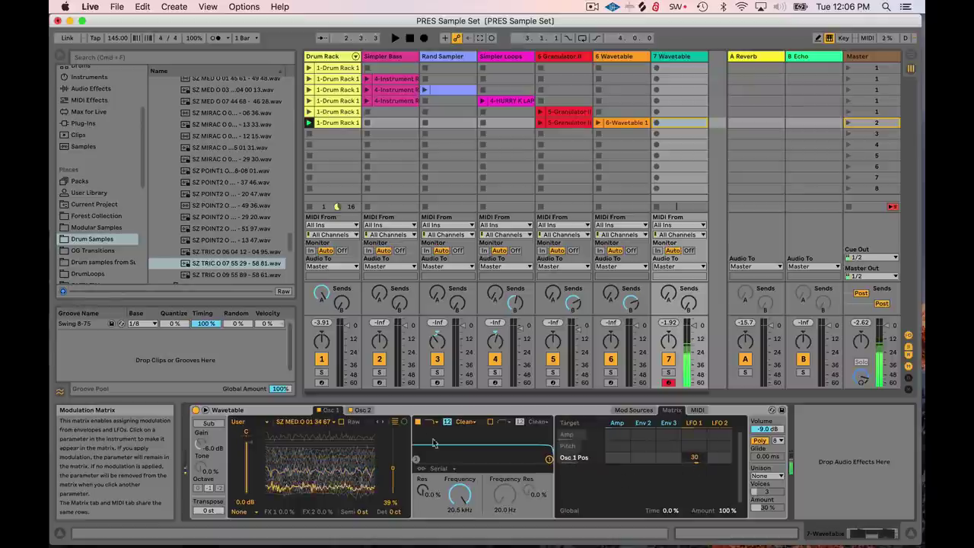
pyautogui.click(362, 409)
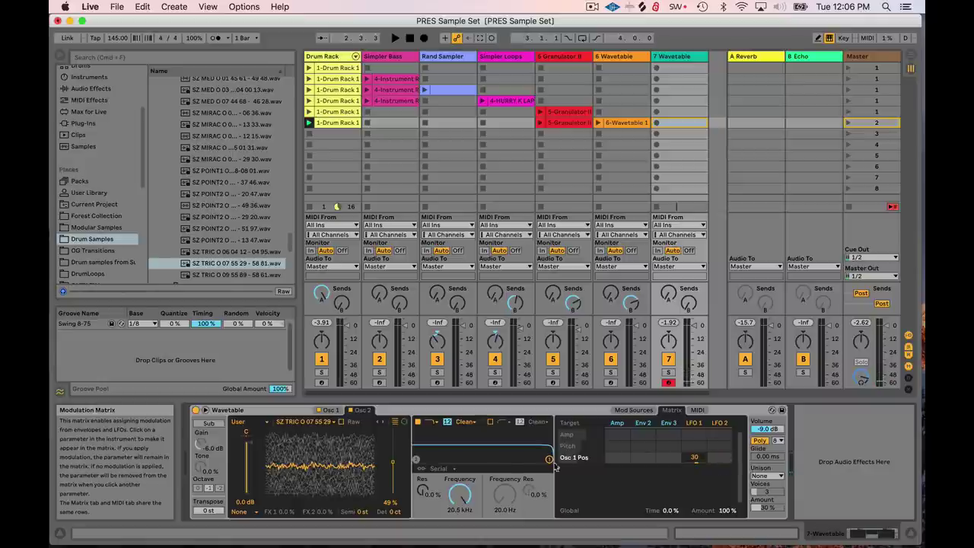
pyautogui.moveTo(392, 462); pyautogui.dragTo(393, 463)
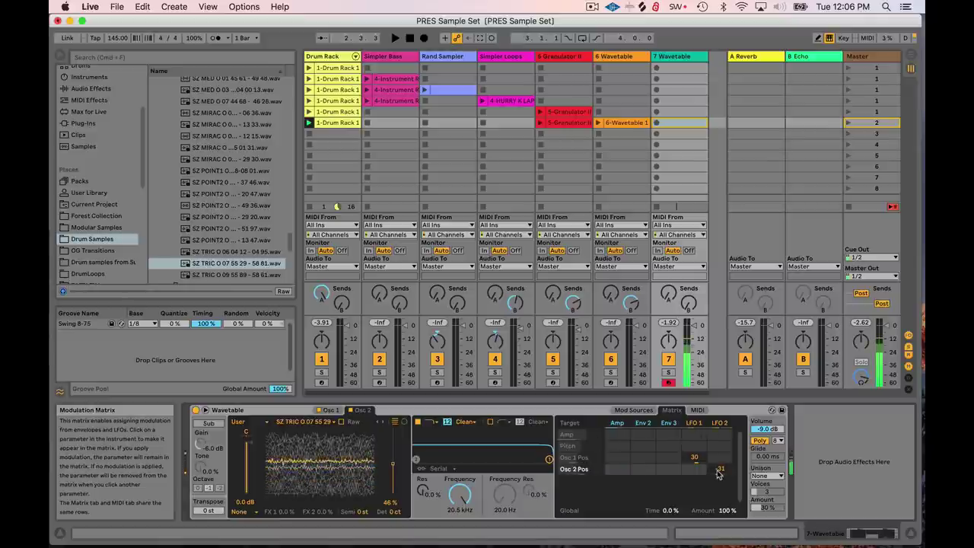
# Step: Sync LFO 1's rate to the song tempo and slow the rate down
pyautogui.click(694, 423)
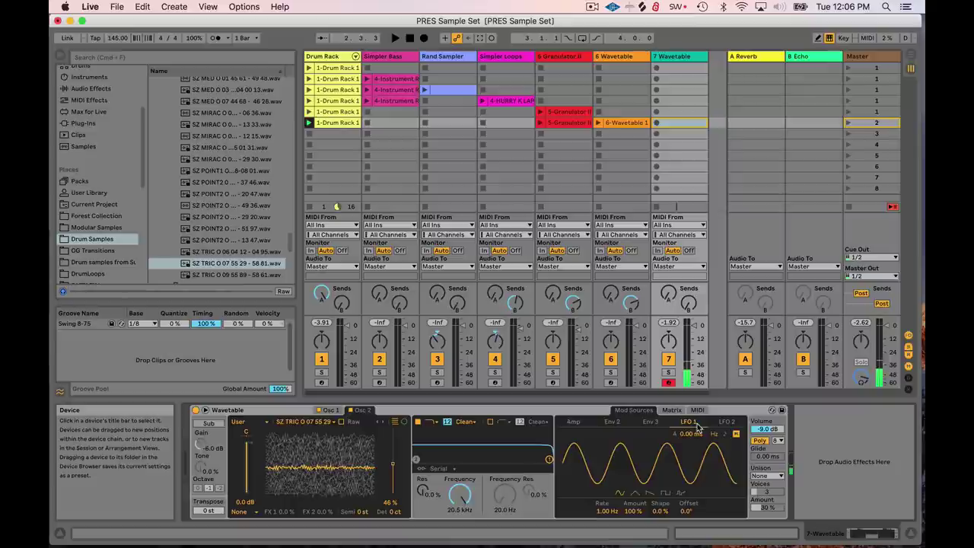
pyautogui.click(724, 434)
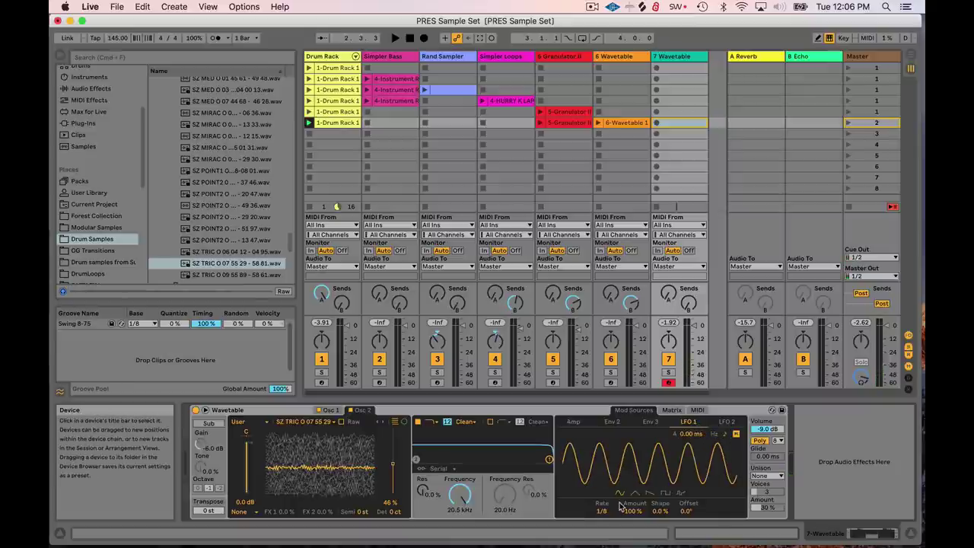
pyautogui.click(723, 435)
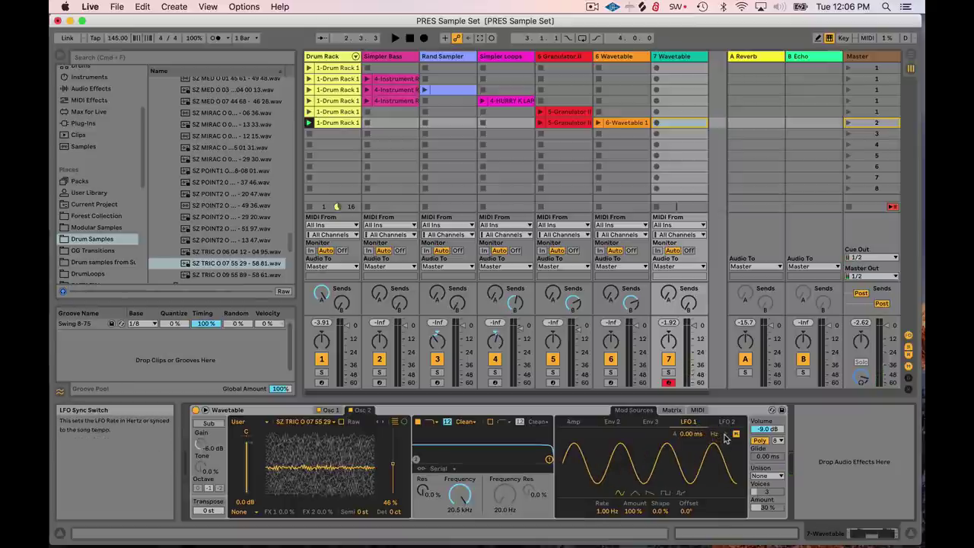
pyautogui.click(726, 437)
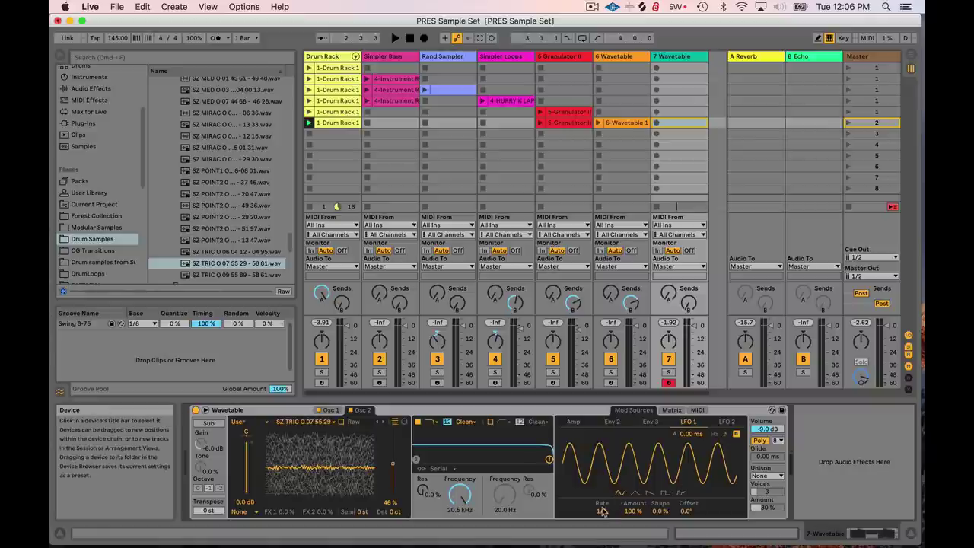
pyautogui.moveTo(605, 511); pyautogui.dragTo(605, 532)
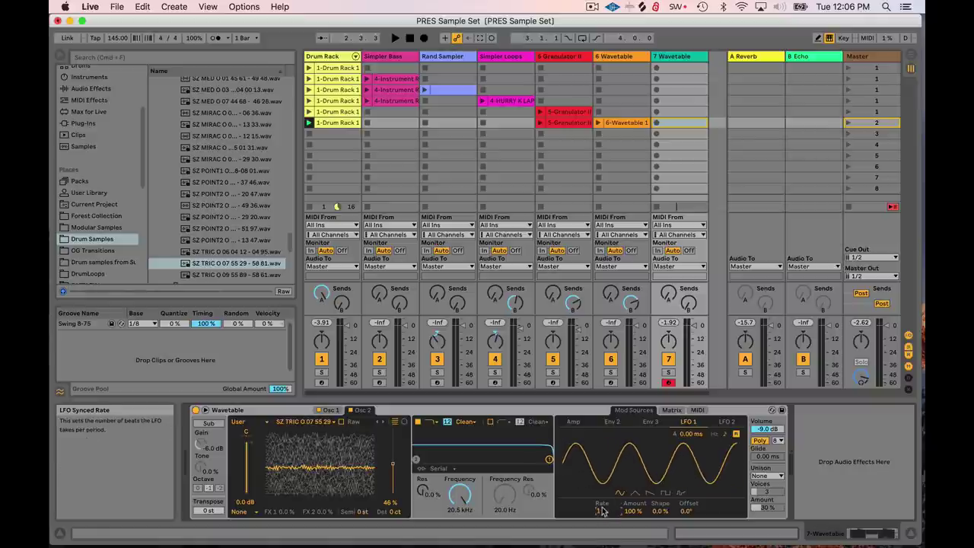
# Step: Sync LFO 2's rate to the song tempo and set it to 1/2
pyautogui.click(727, 422)
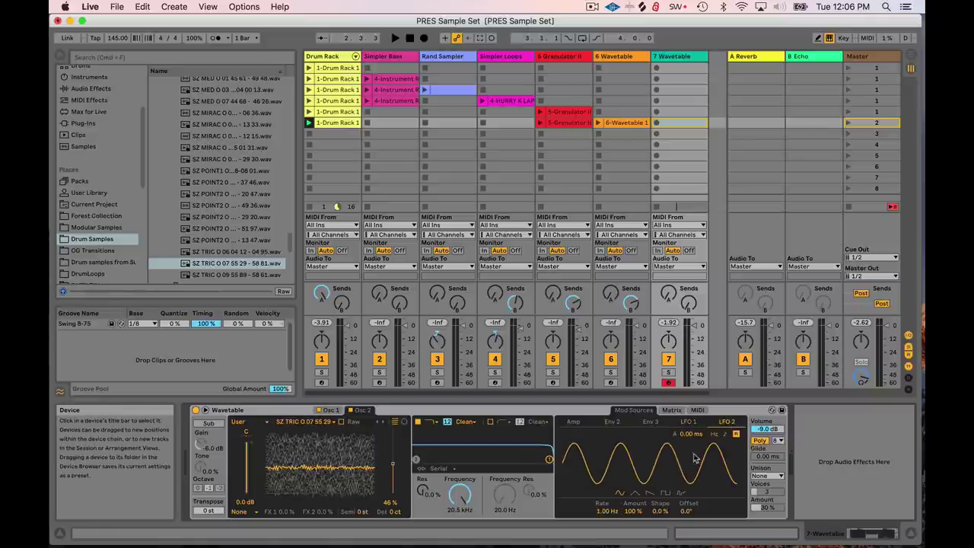
pyautogui.click(724, 434)
pyautogui.moveTo(603, 511)
pyautogui.mouseDown()
pyautogui.moveTo(603, 526)
pyautogui.moveTo(598, 508)
pyautogui.mouseUp()
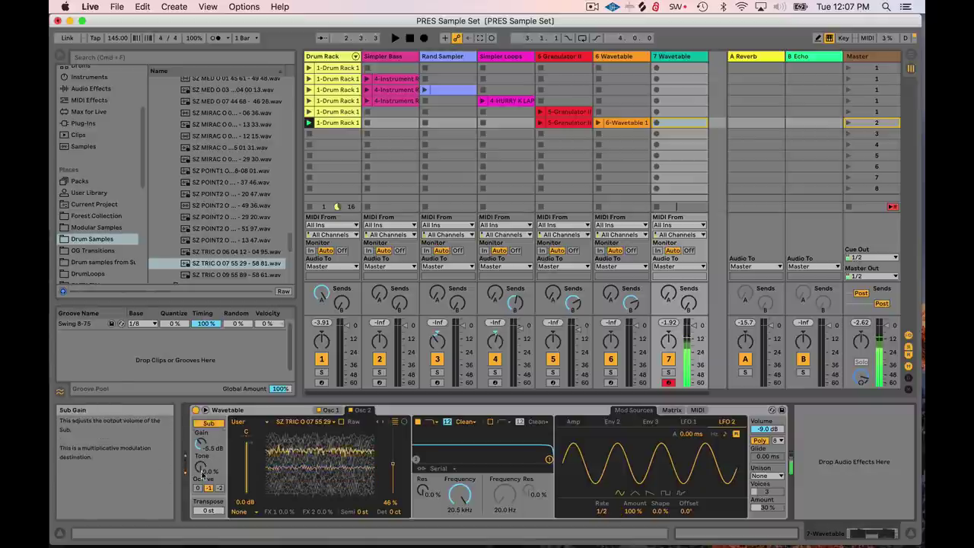
# Step: Enable the sub oscillator with gain at -5.5 dB, octave at 0 and tone at 40%
pyautogui.moveTo(200, 466); pyautogui.dragTo(200, 422)
pyautogui.moveTo(200, 466); pyautogui.dragTo(200, 425)
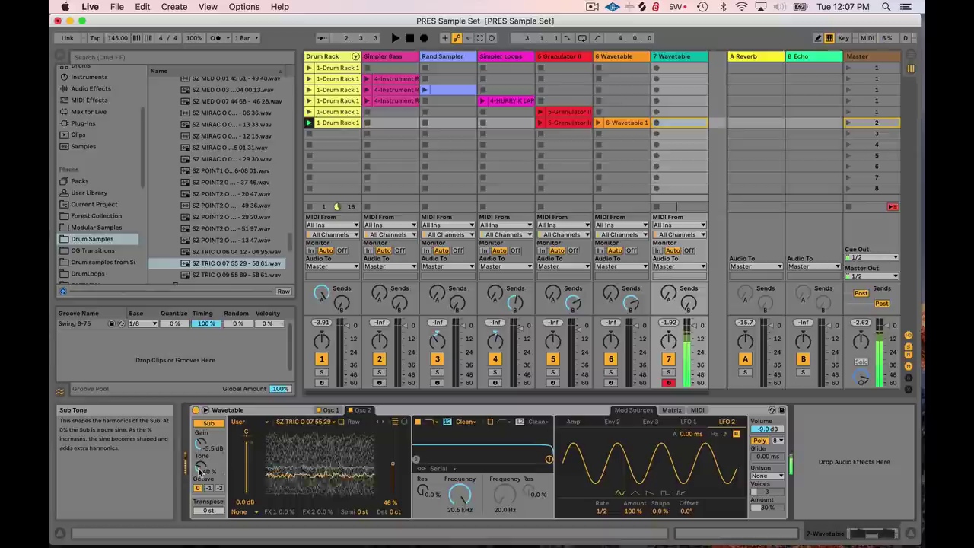
# Step: Copy the 6-Wavetable clip into the same scene of the 7 Wavetable track and audition it with the drums
pyautogui.rightClick(618, 123)
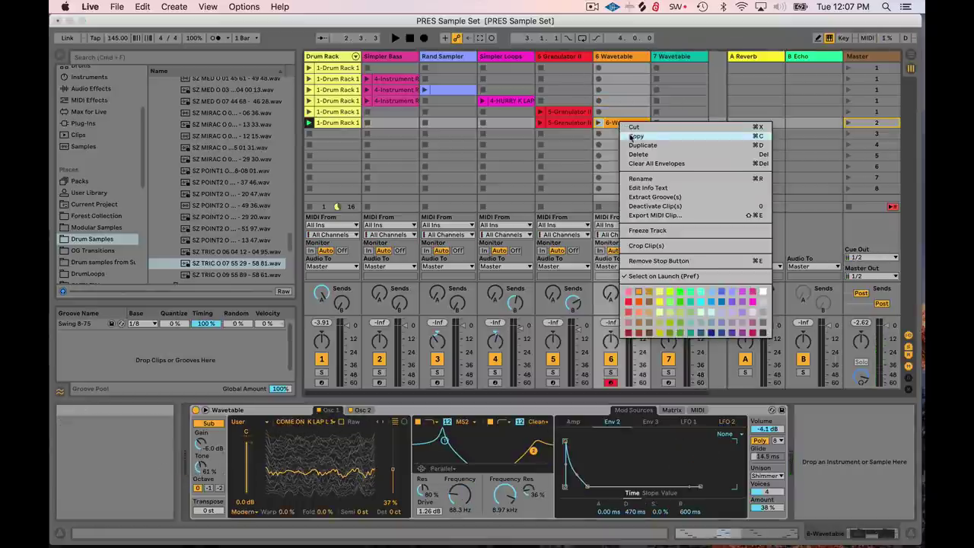
pyautogui.click(630, 136)
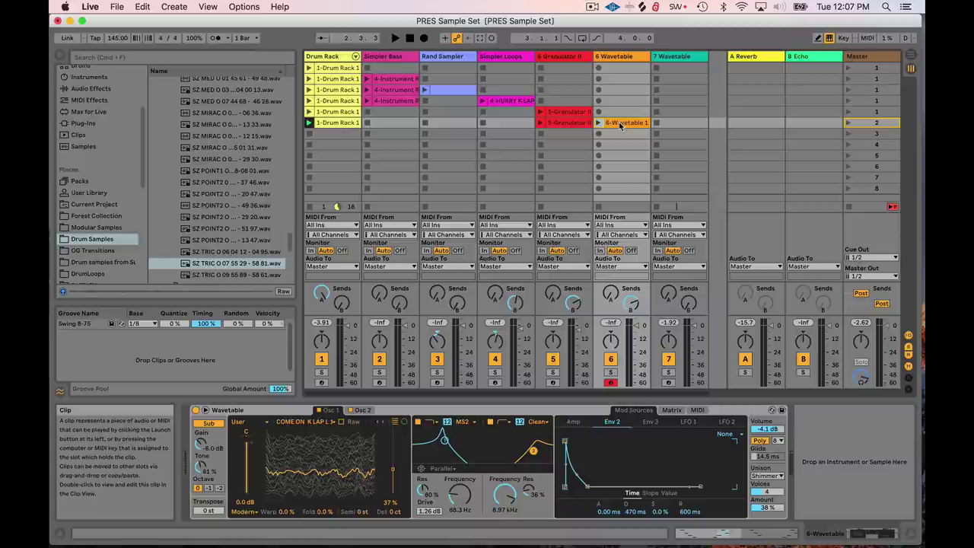
pyautogui.click(684, 124)
pyautogui.rightClick(684, 124)
pyautogui.click(693, 131)
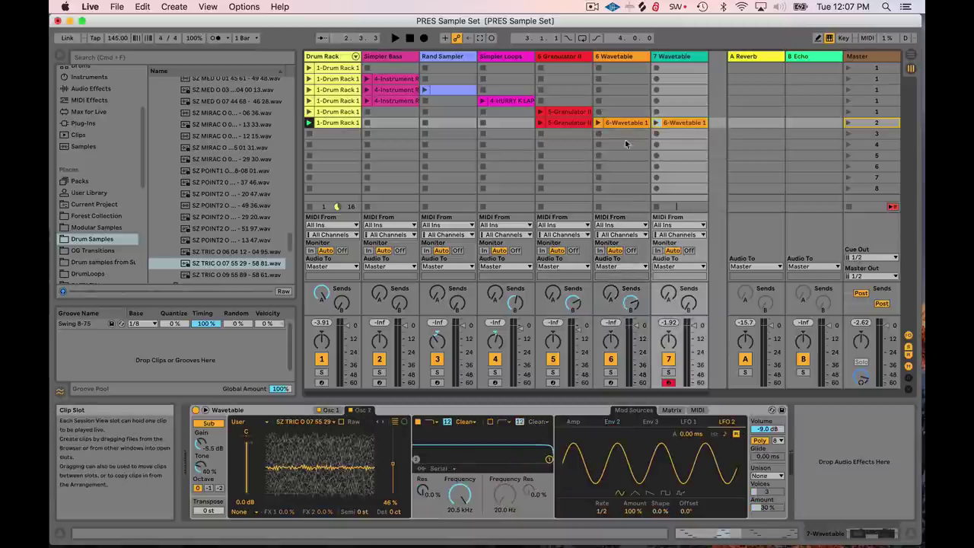
pyautogui.click(658, 122)
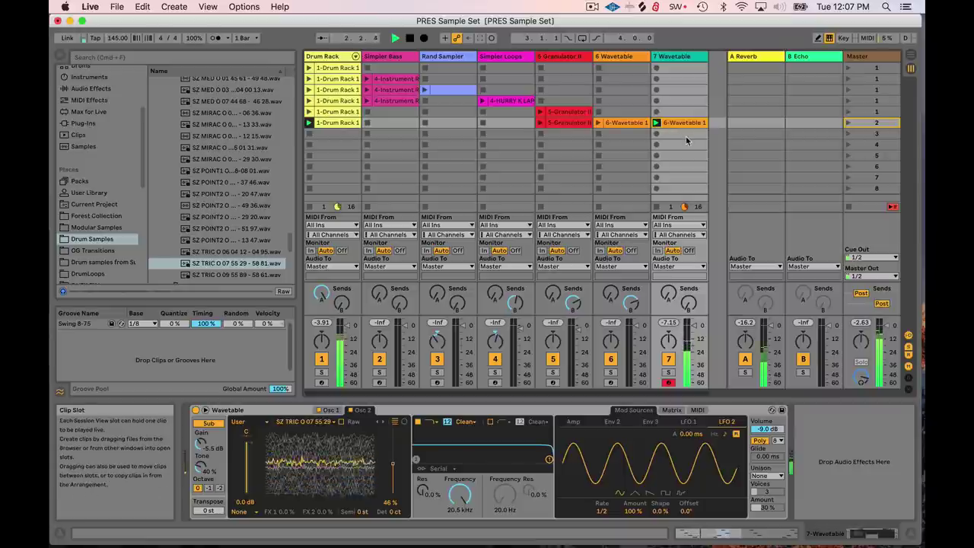
pyautogui.click(411, 40)
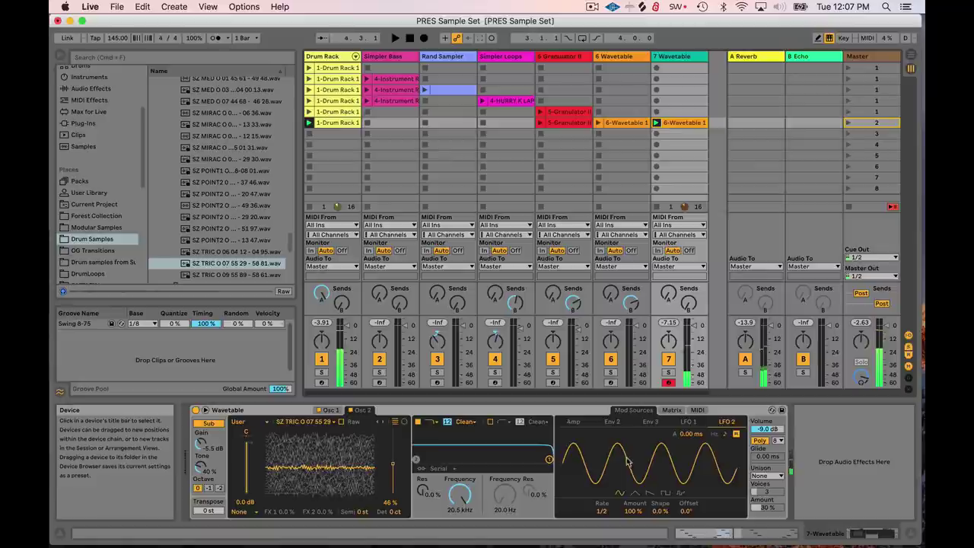
# Step: Shape Envelope 2 with a 333 ms decay and no sustain, and modulate Filter 1's frequency, set to 171 Hz with 39% resonance, by 100
pyautogui.moveTo(593, 464); pyautogui.dragTo(585, 486)
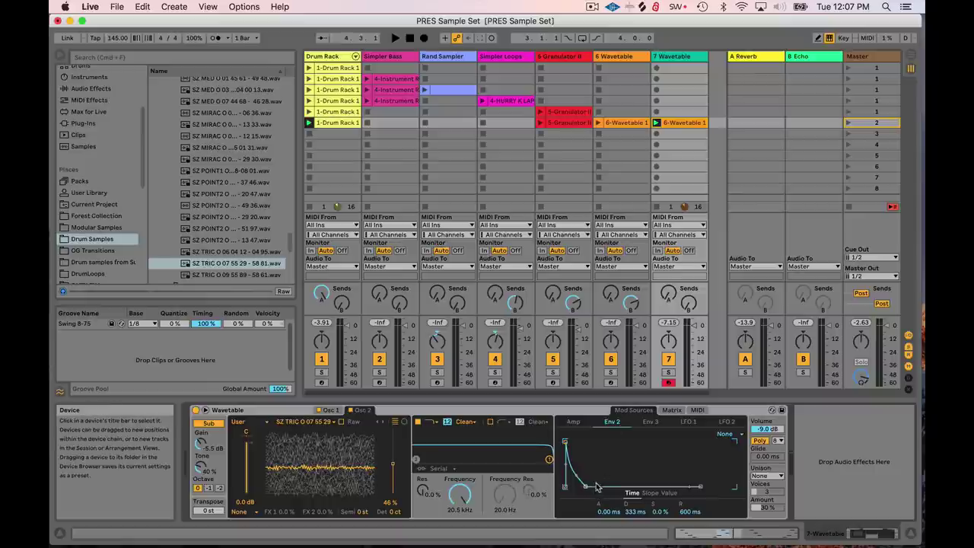
pyautogui.moveTo(461, 496); pyautogui.dragTo(462, 536)
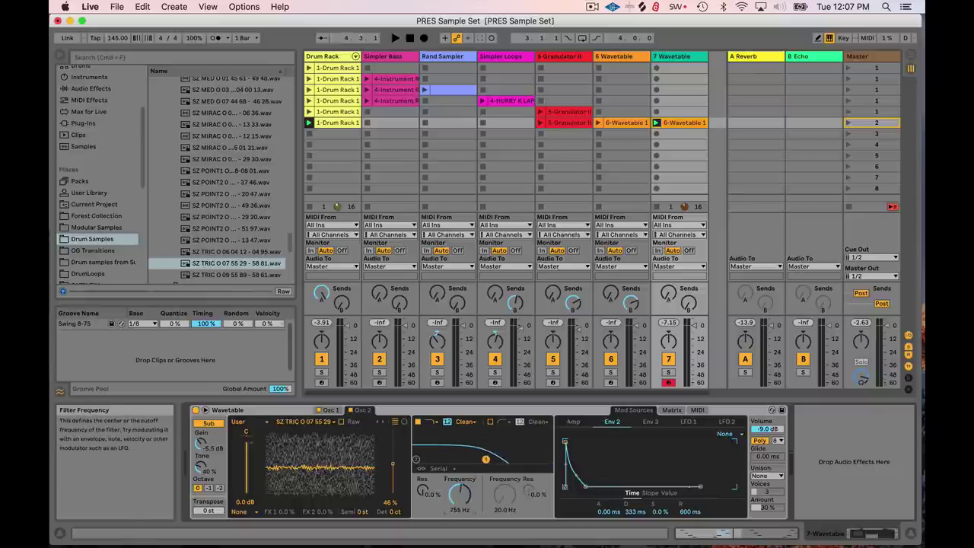
pyautogui.moveTo(459, 495); pyautogui.dragTo(460, 517)
pyautogui.click(669, 410)
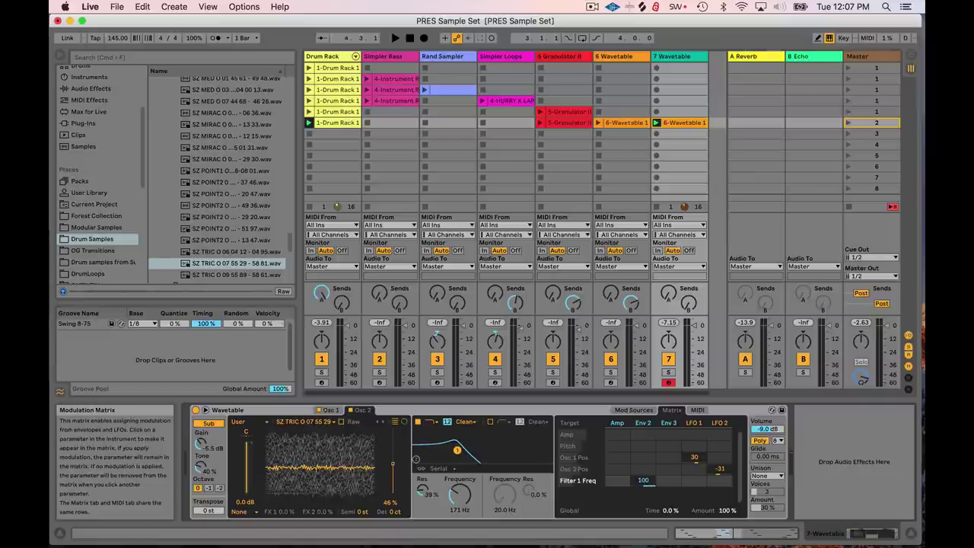
# Step: Reduce Envelope 2's modulation of Filter 1's frequency to 61 during playback, and set the filter to 80.5 Hz with 60% resonance
pyautogui.press('space')
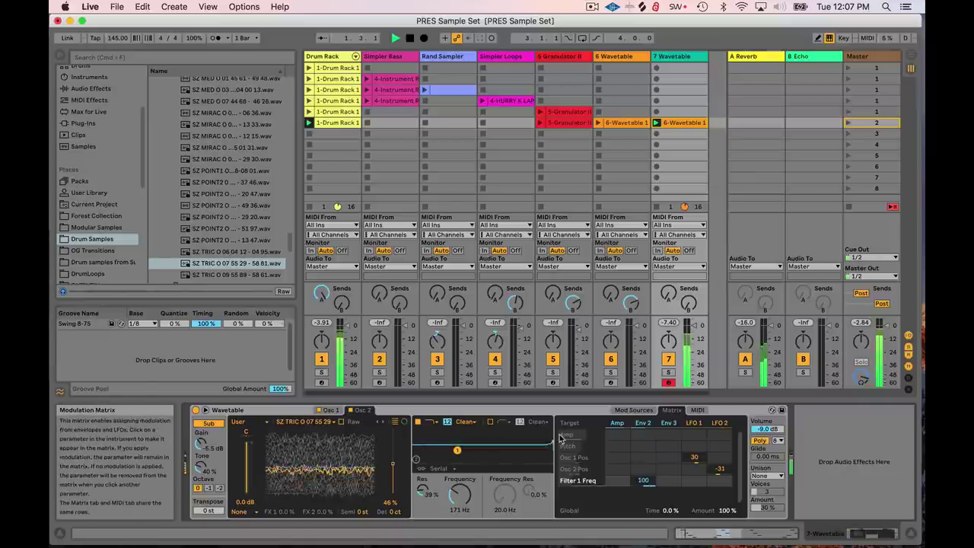
pyautogui.moveTo(642, 480); pyautogui.dragTo(641, 491)
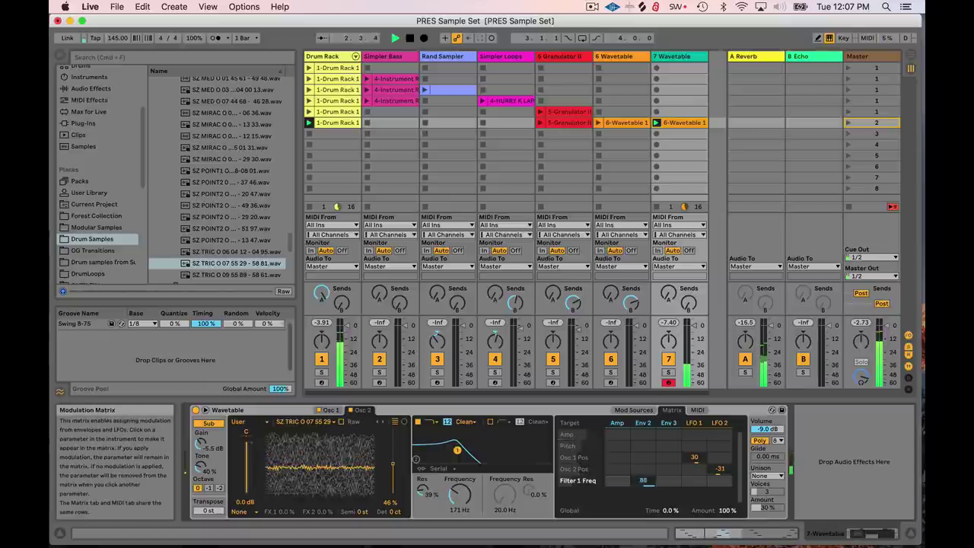
pyautogui.moveTo(457, 449)
pyautogui.mouseDown()
pyautogui.moveTo(463, 455)
pyautogui.moveTo(441, 445)
pyautogui.mouseUp()
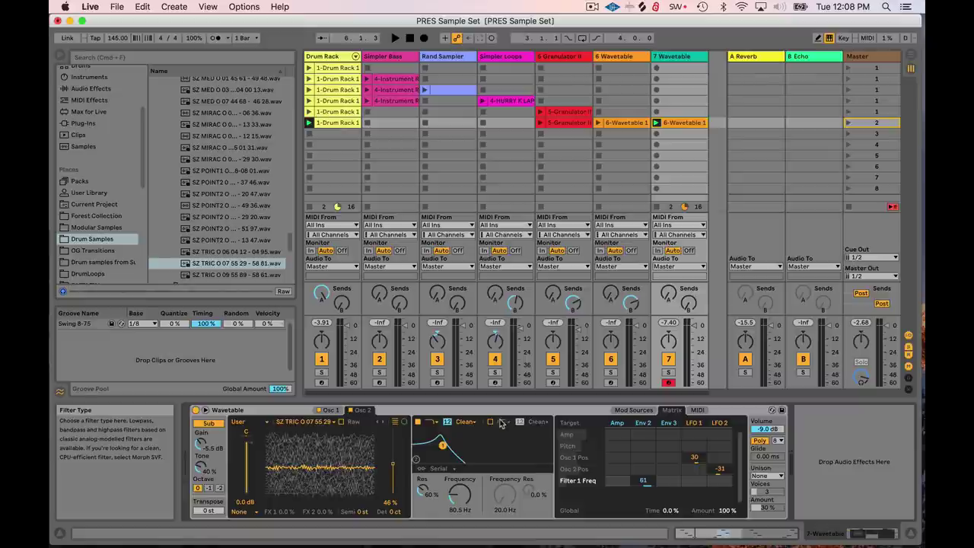
# Step: Route the filters in parallel and enable Filter 2 as a high-pass at 1.17 kHz with 55% resonance
pyautogui.click(440, 469)
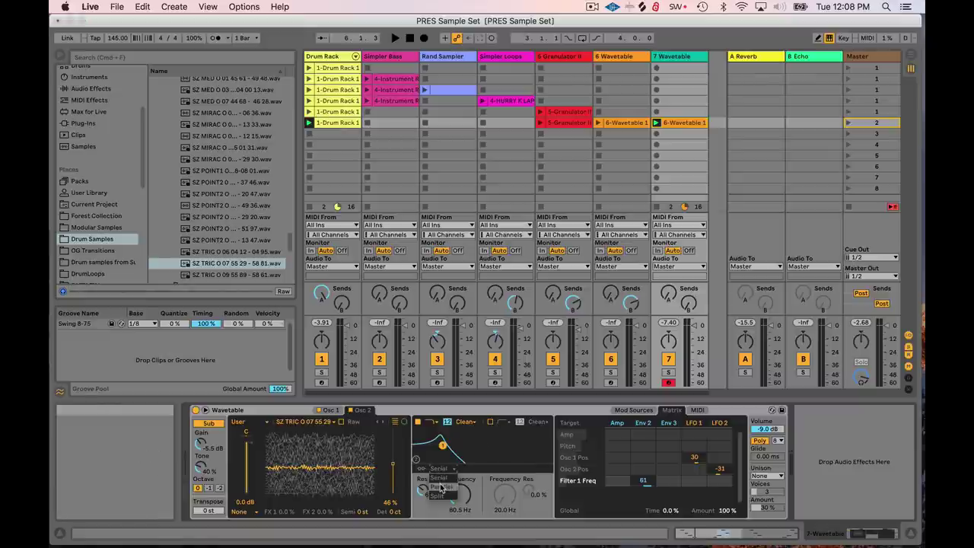
pyautogui.click(439, 487)
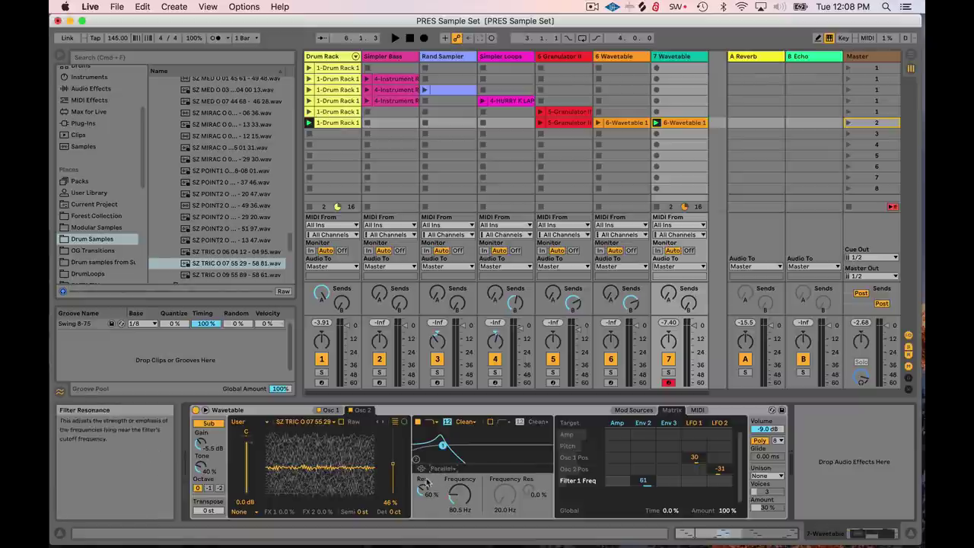
pyautogui.click(490, 423)
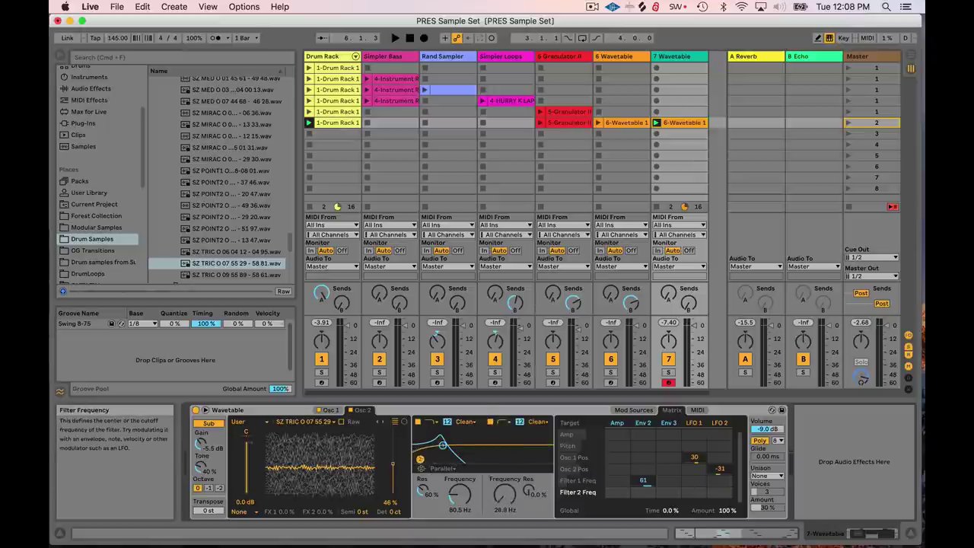
pyautogui.moveTo(420, 458); pyautogui.dragTo(473, 459)
pyautogui.moveTo(531, 496); pyautogui.dragTo(531, 477)
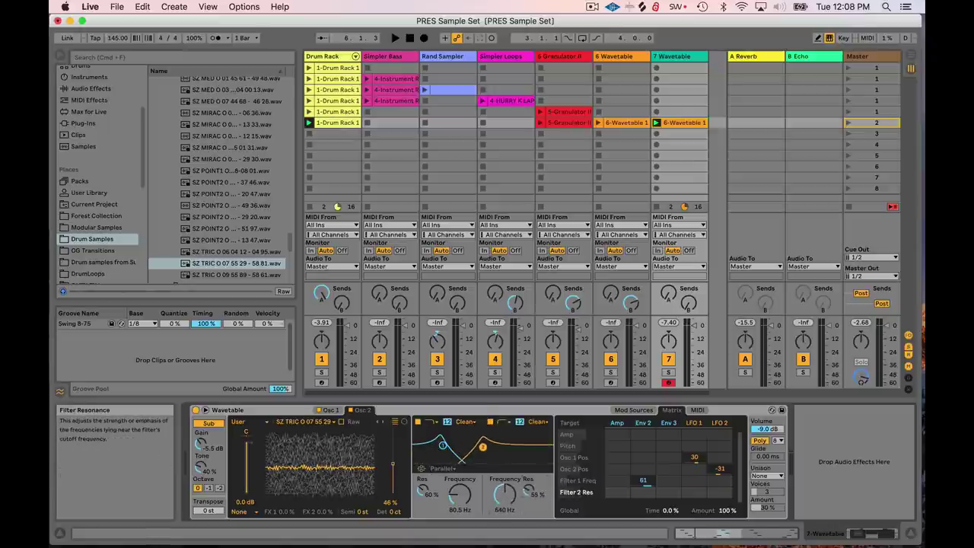
pyautogui.moveTo(482, 447); pyautogui.dragTo(494, 446)
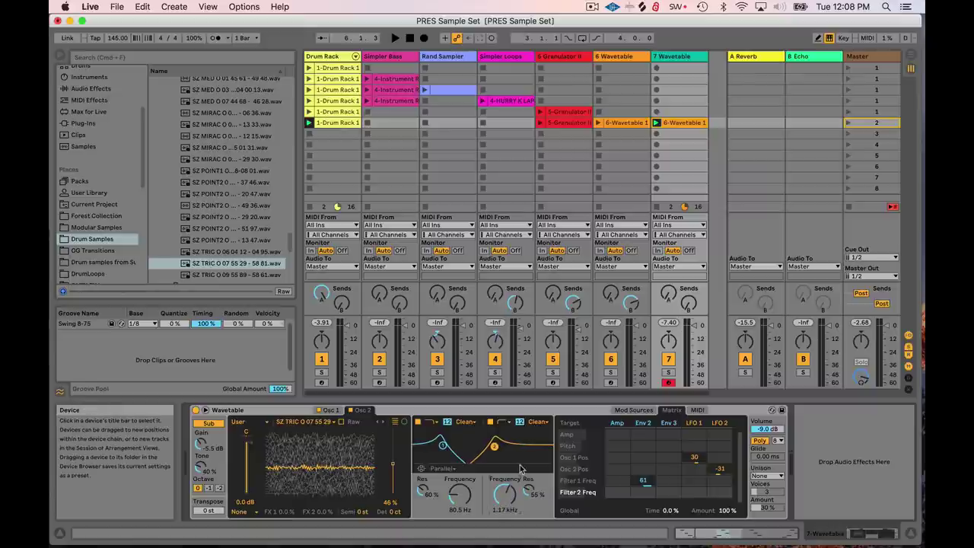
# Step: Modulate Filter 2's frequency with Envelope 2 by -56, and tune the filter to 3.16 kHz with 47% resonance while auditioning
pyautogui.press('space')
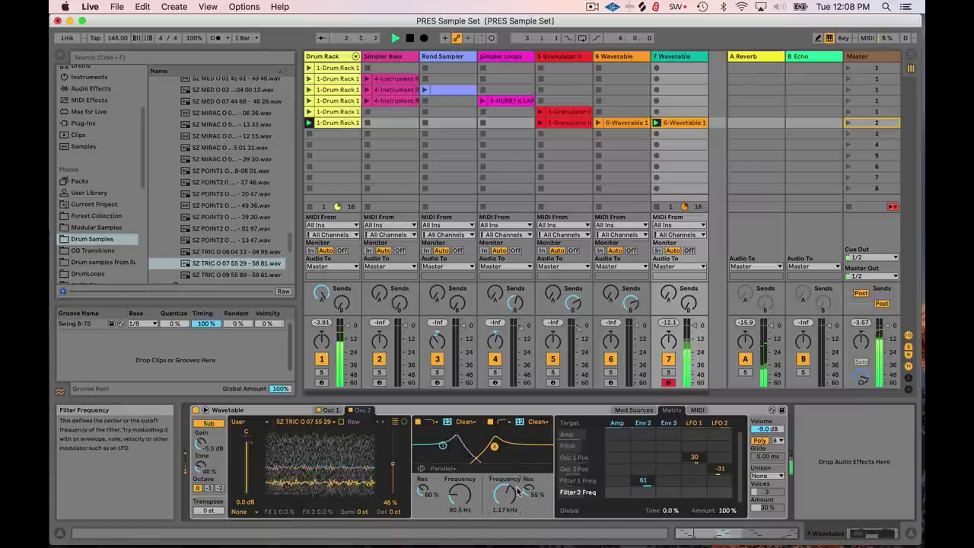
pyautogui.press('space')
pyautogui.moveTo(494, 446); pyautogui.dragTo(496, 443)
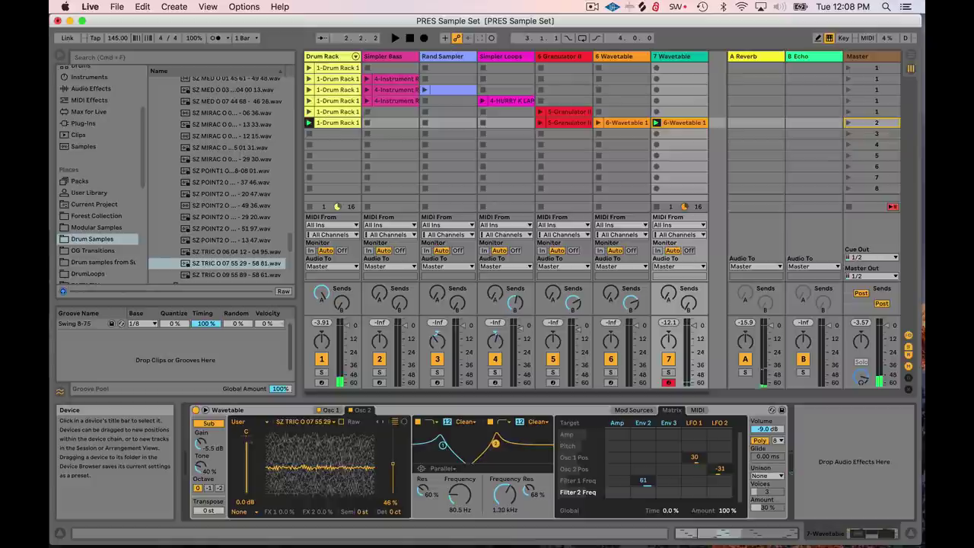
pyautogui.click(643, 492)
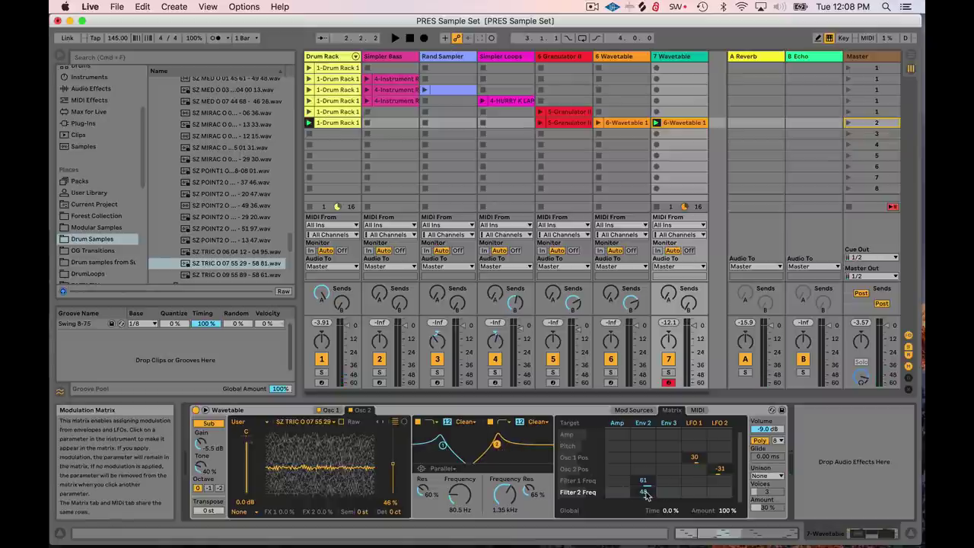
pyautogui.press('space')
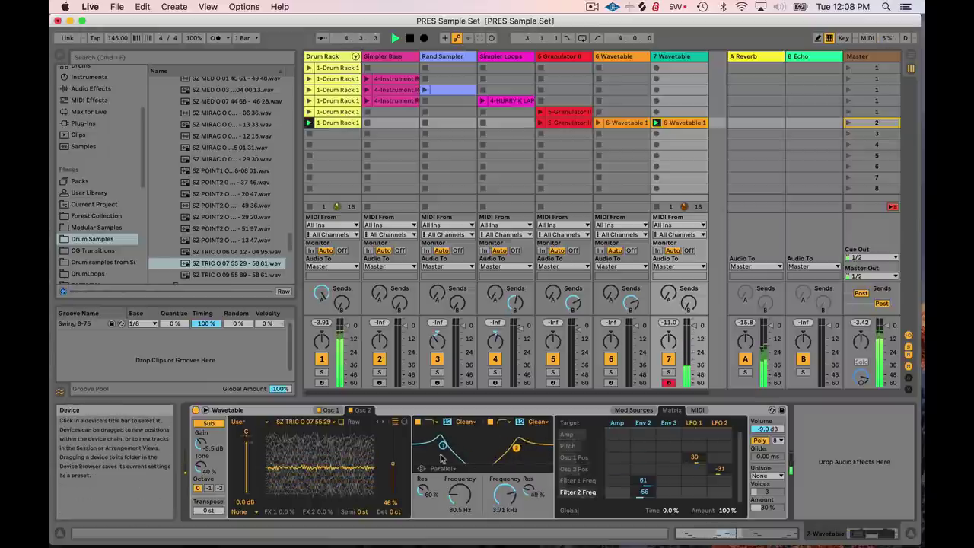
pyautogui.click(519, 454)
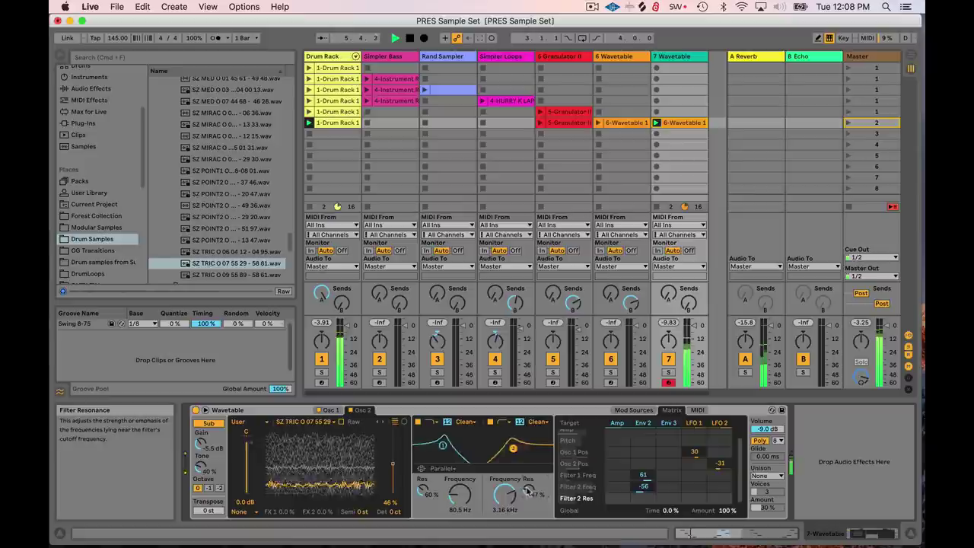
pyautogui.press('space')
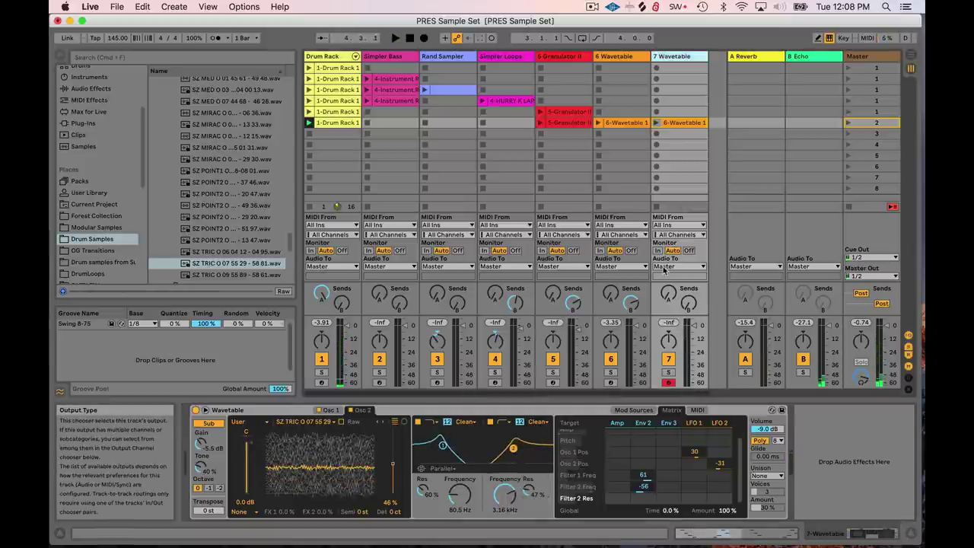
# Step: Set the unison mode to Shimmer with 4 voices and an amount of 64%, auditioning the 7 Wavetable clip
pyautogui.click(767, 478)
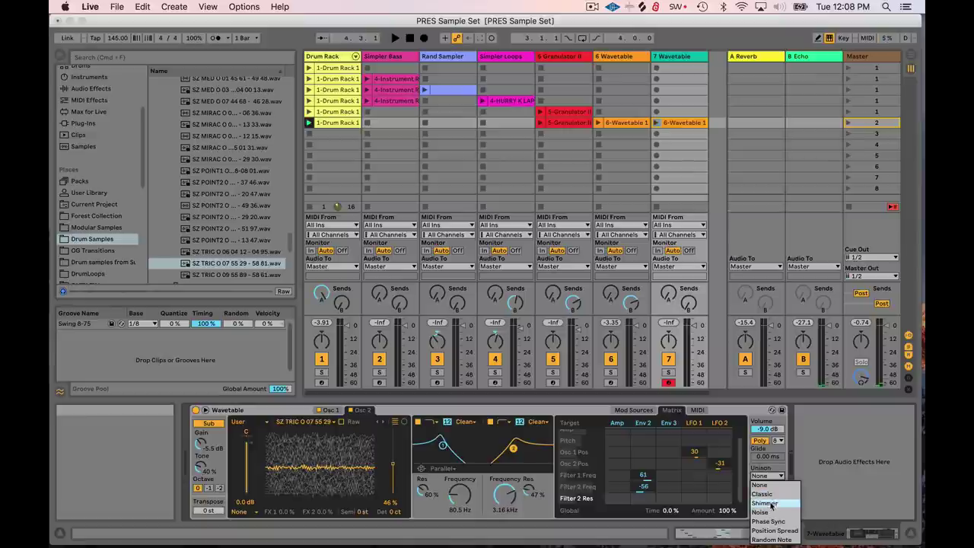
pyautogui.click(770, 505)
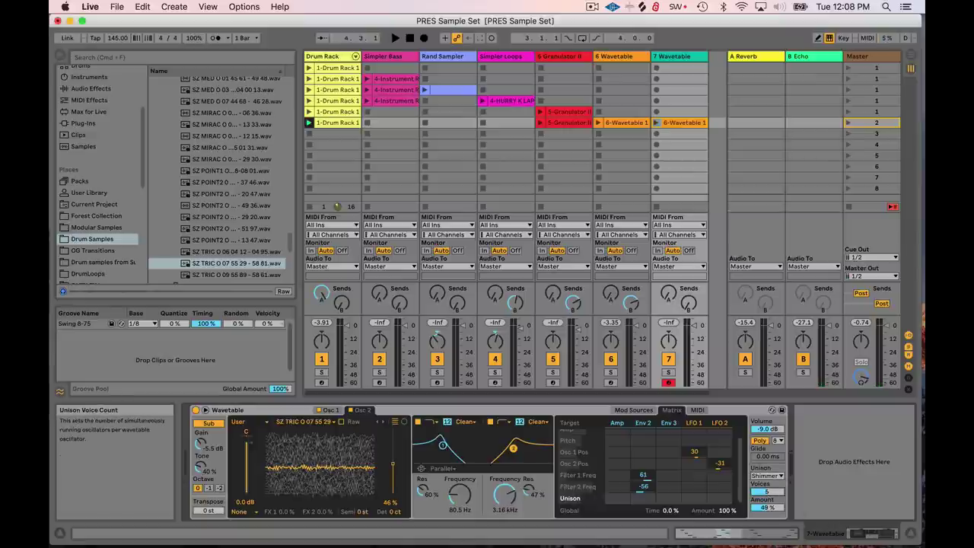
pyautogui.click(656, 122)
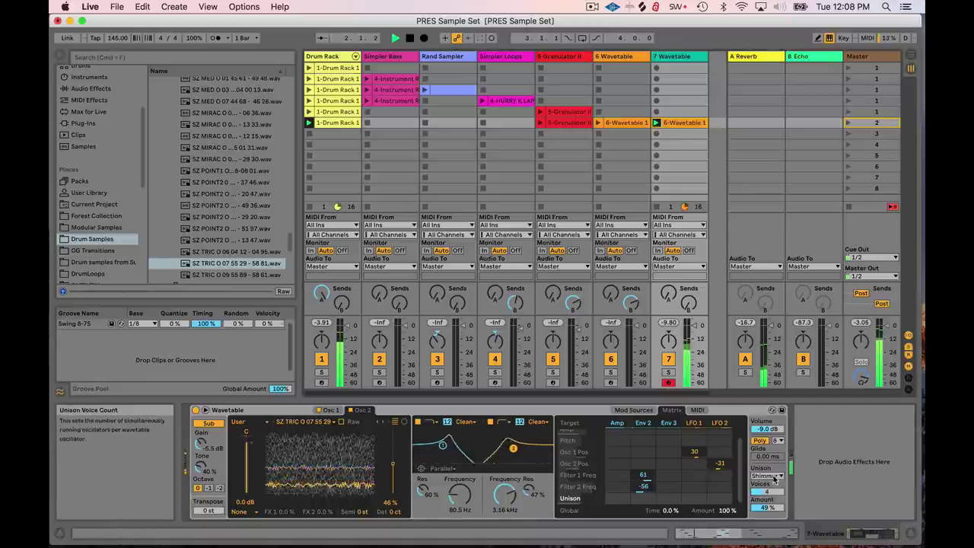
pyautogui.moveTo(766, 507); pyautogui.dragTo(766, 498)
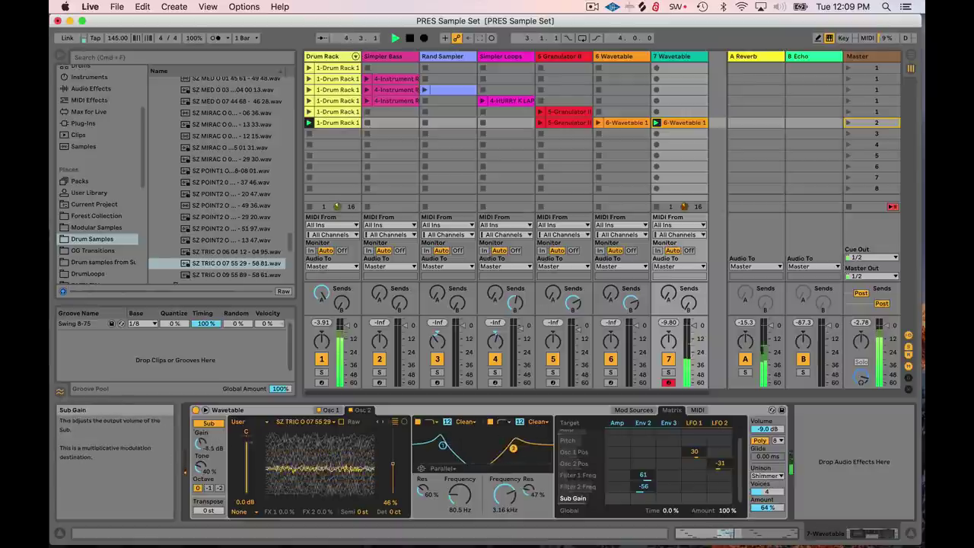
# Step: Raise the sub gain to -0.6 dB and shift both filters' frequencies higher
pyautogui.moveTo(207, 442); pyautogui.dragTo(208, 437)
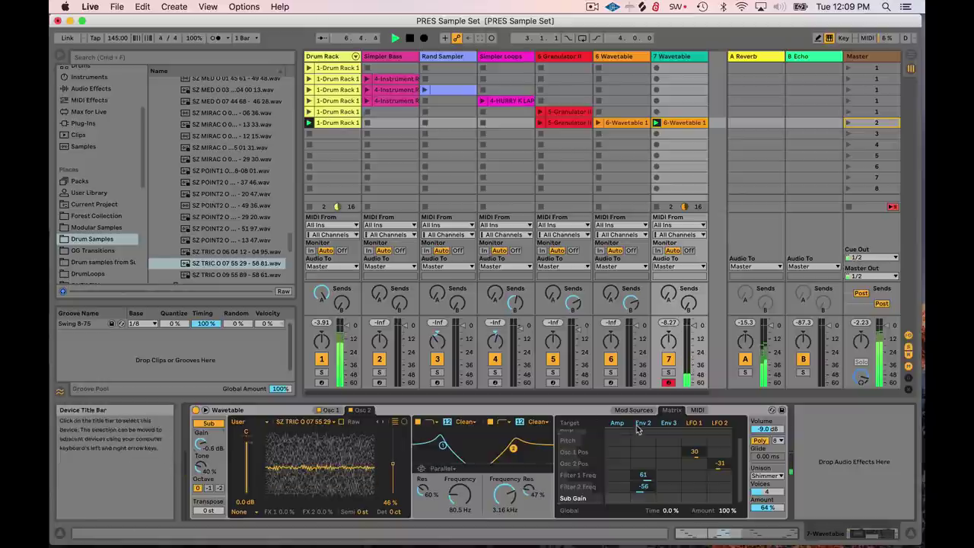
pyautogui.moveTo(513, 450); pyautogui.dragTo(521, 449)
pyautogui.moveTo(443, 445); pyautogui.dragTo(453, 445)
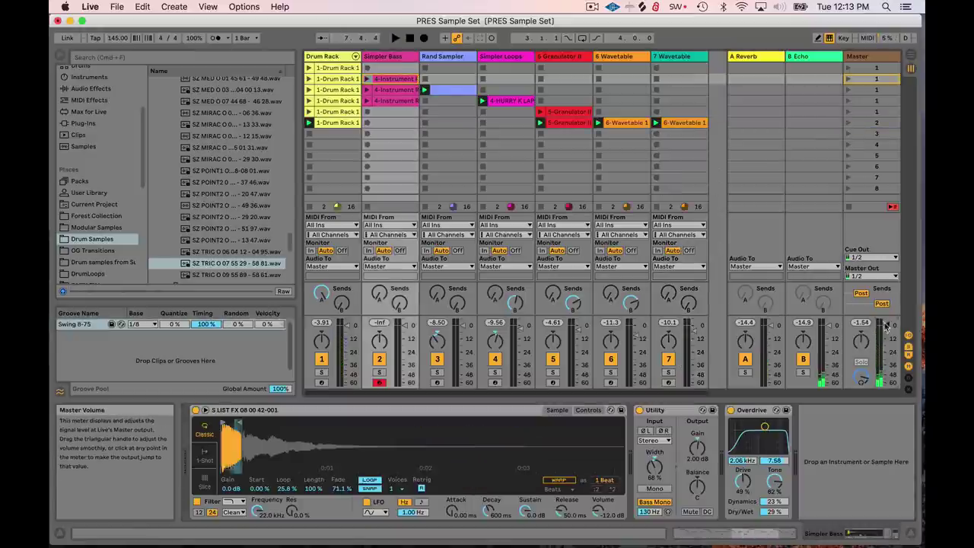
# Step: Play the launched drum, sampler, loop, granular and wavetable clips together to hear the mix
pyautogui.press('space')
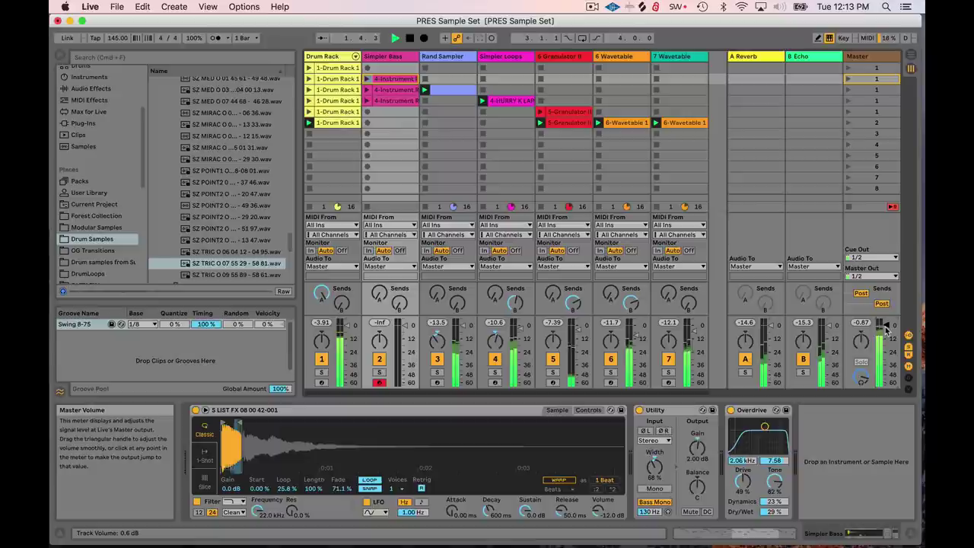